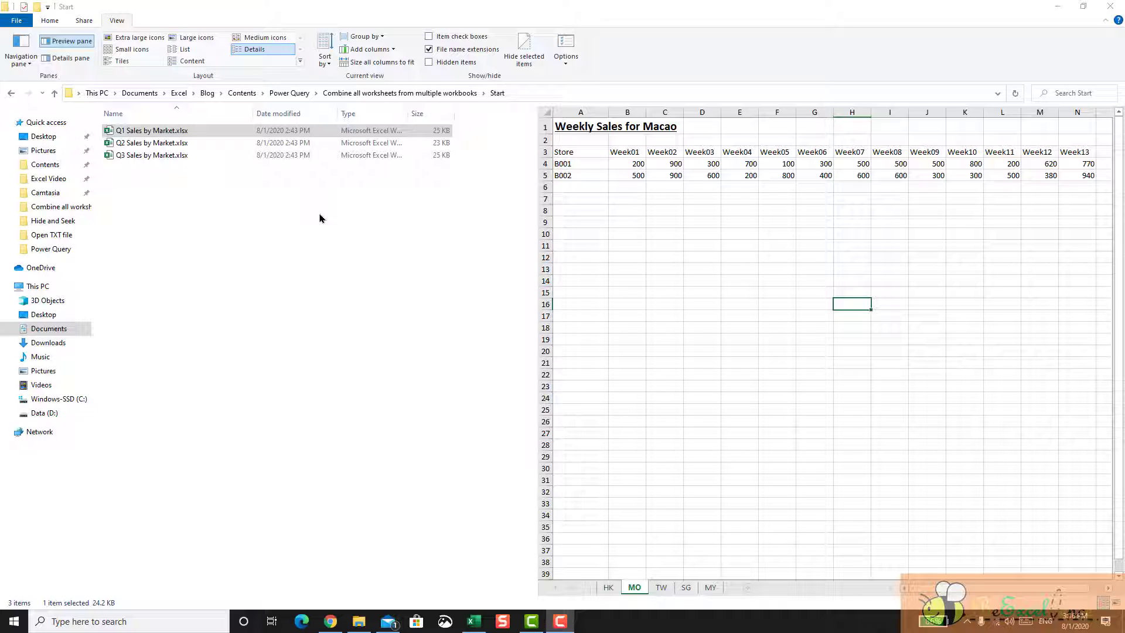
- Preview Q1 Sales by Market.xlsx and look through its HK, MO, TW, SG and MY worksheets
left_click(183, 132)
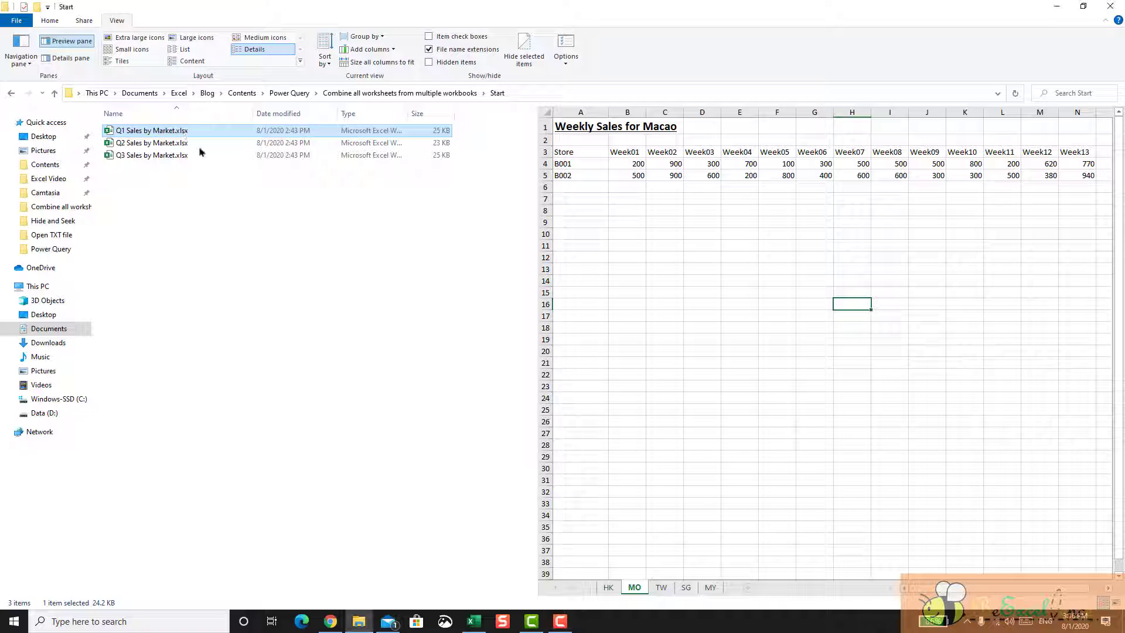
left_click(609, 588)
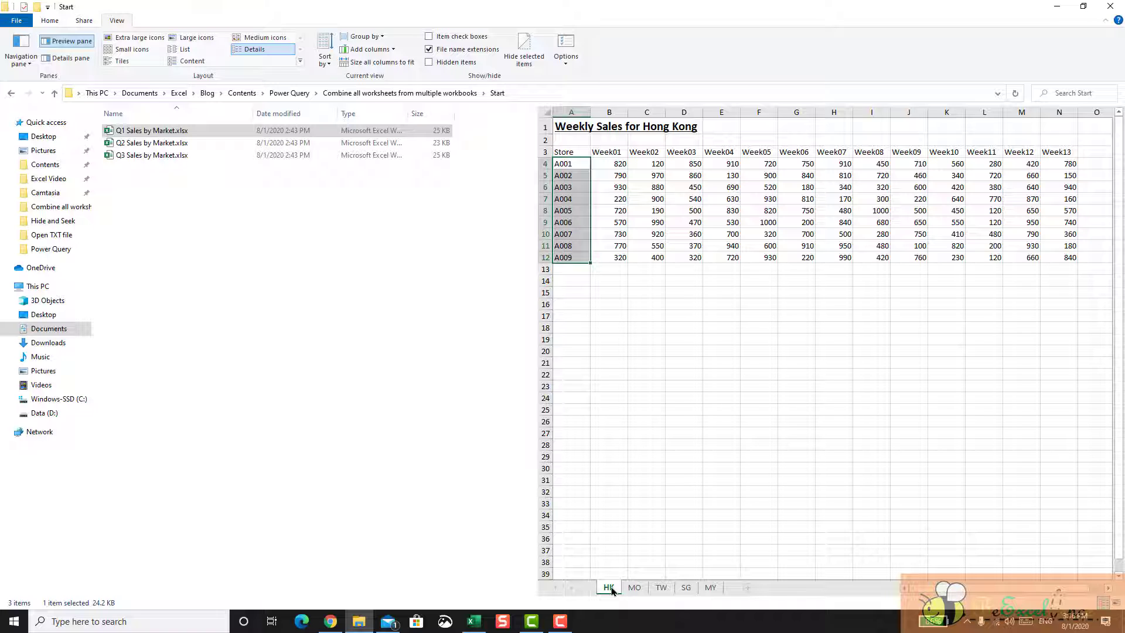
left_click(634, 589)
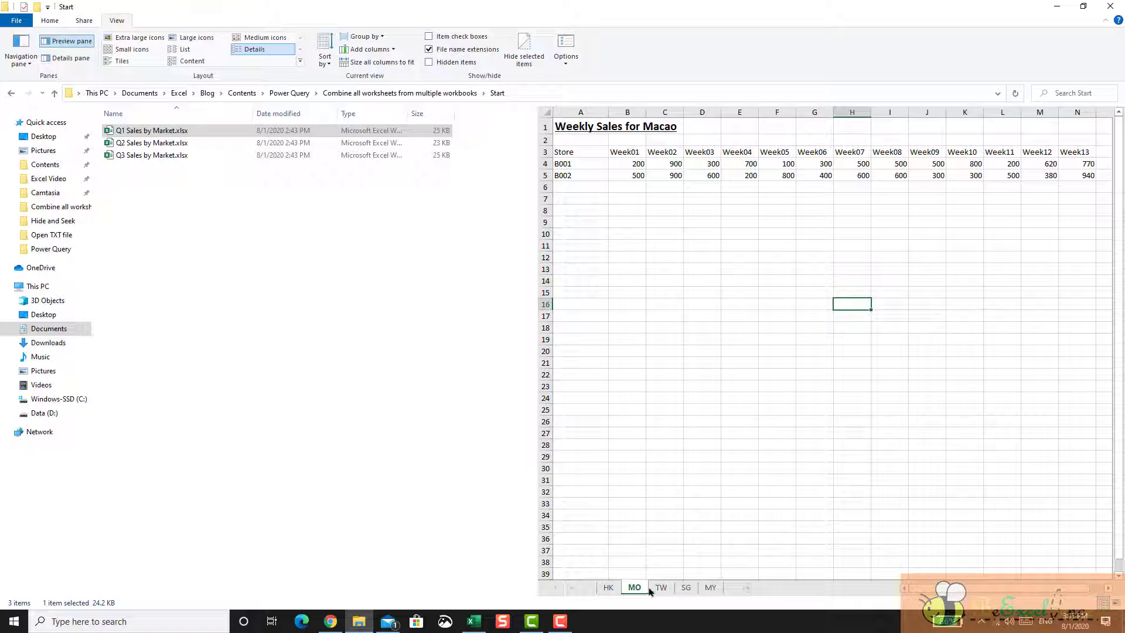
left_click(661, 588)
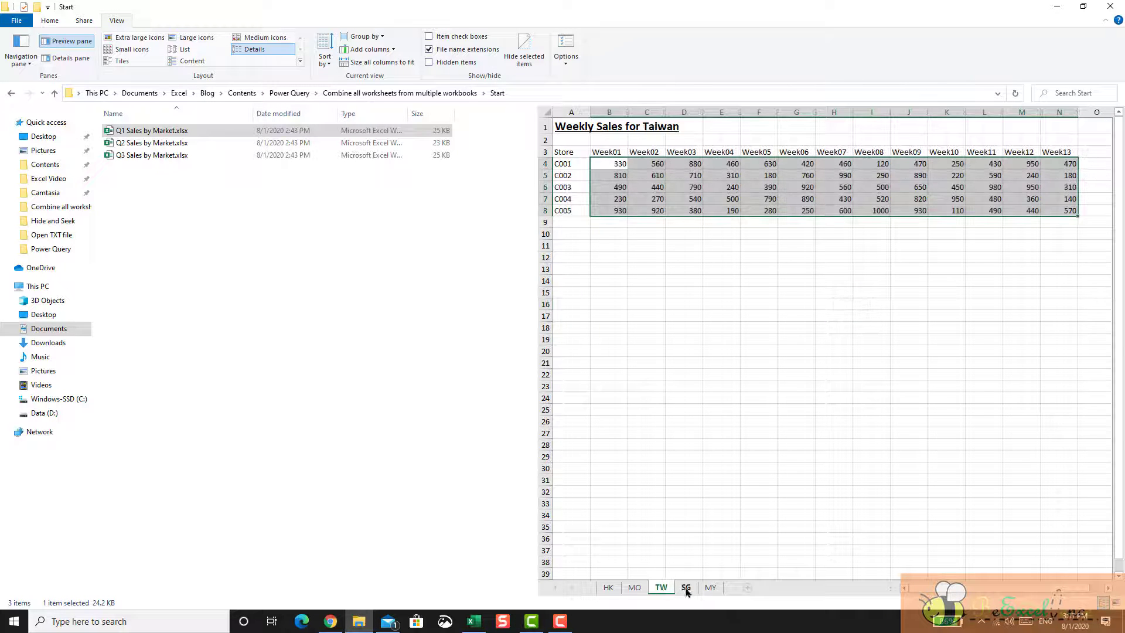
left_click(686, 588)
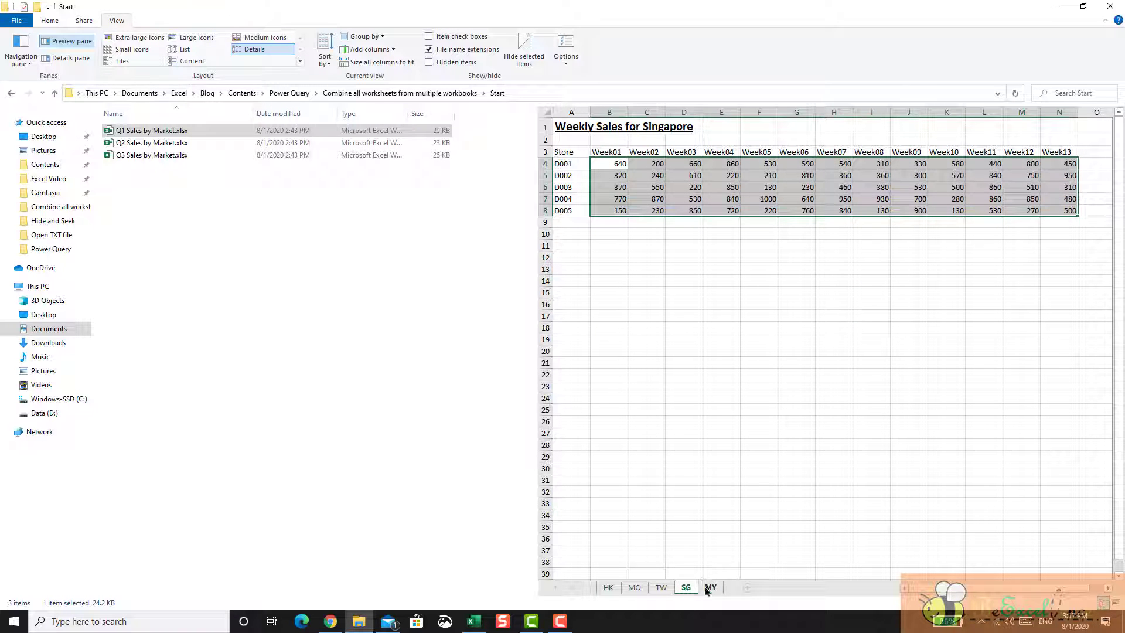
left_click(707, 590)
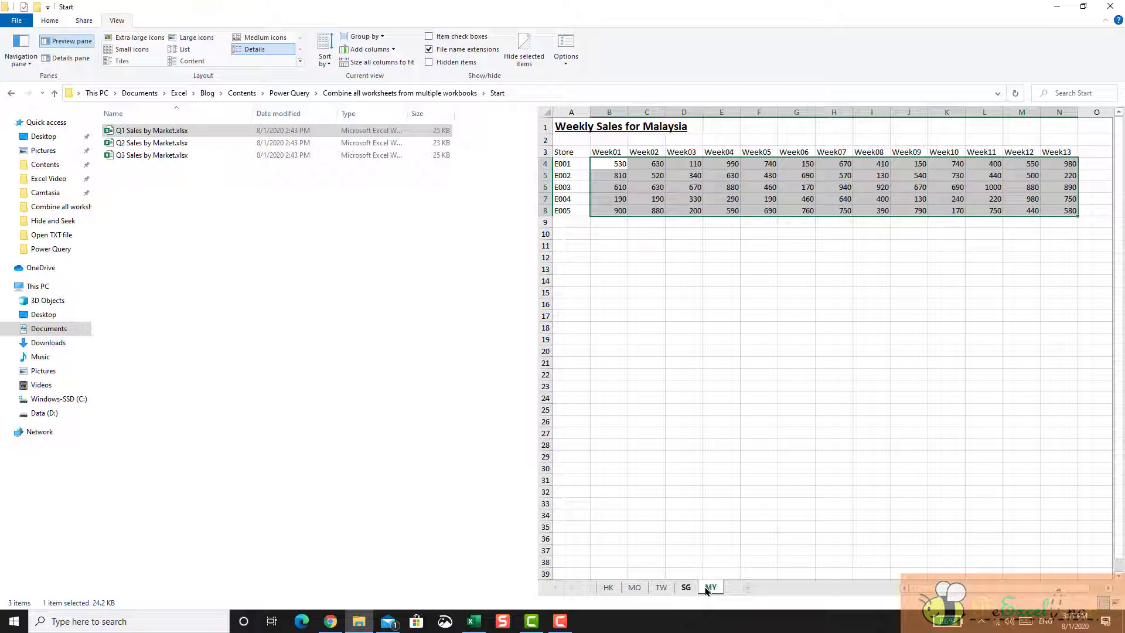
- Preview Q2 Sales by Market.xlsx and look through its MO, TW and SG worksheets
left_click(184, 144)
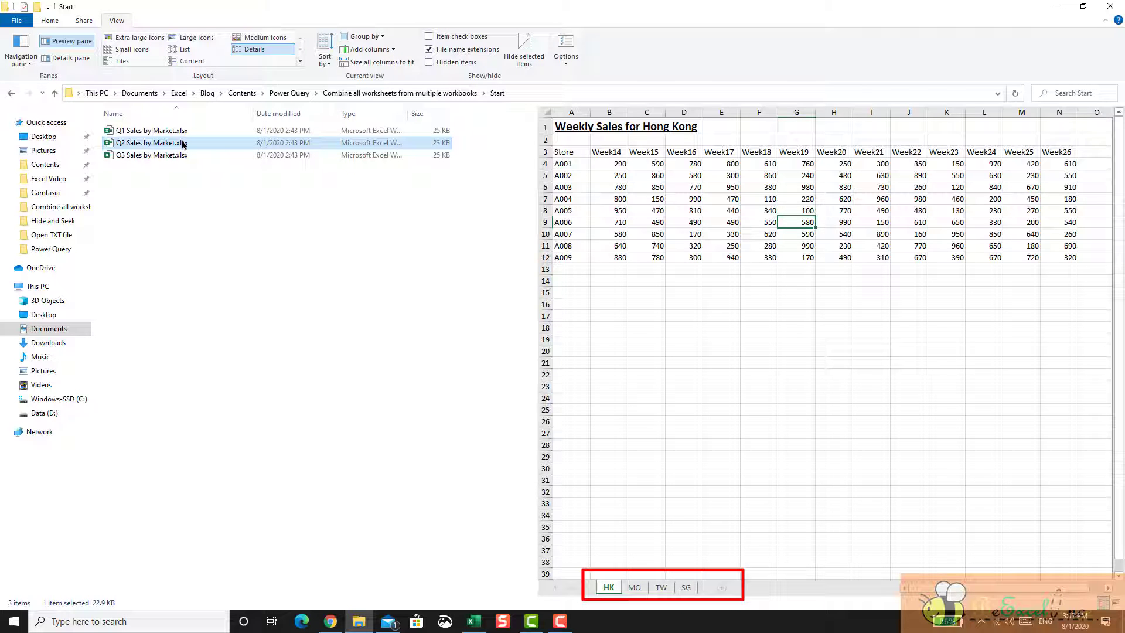
left_click(635, 589)
left_click(665, 590)
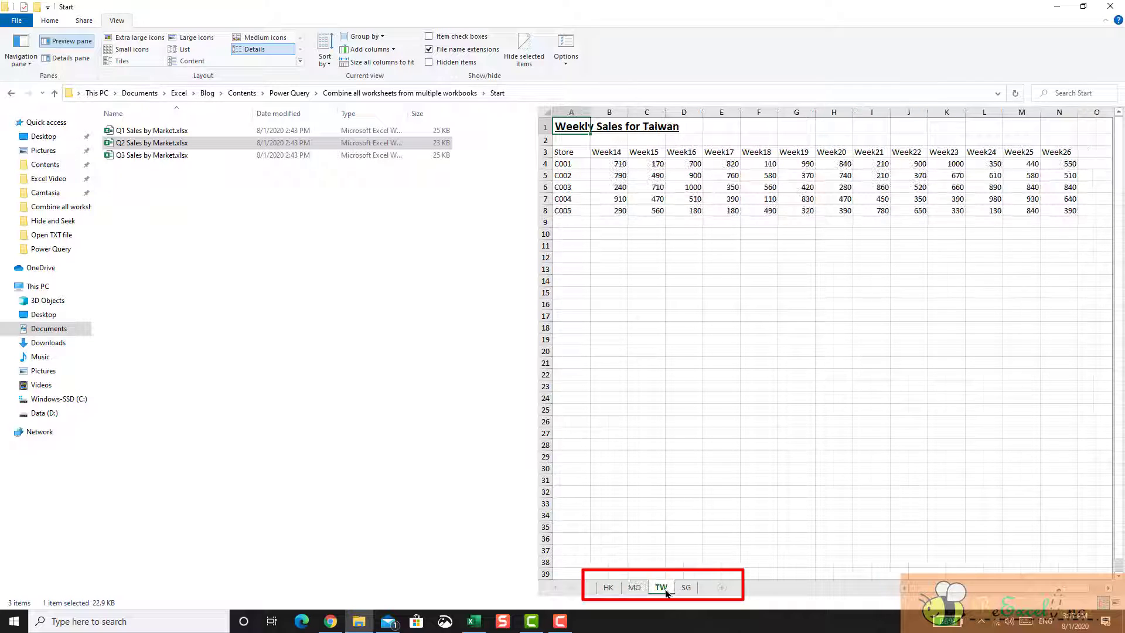
left_click(685, 589)
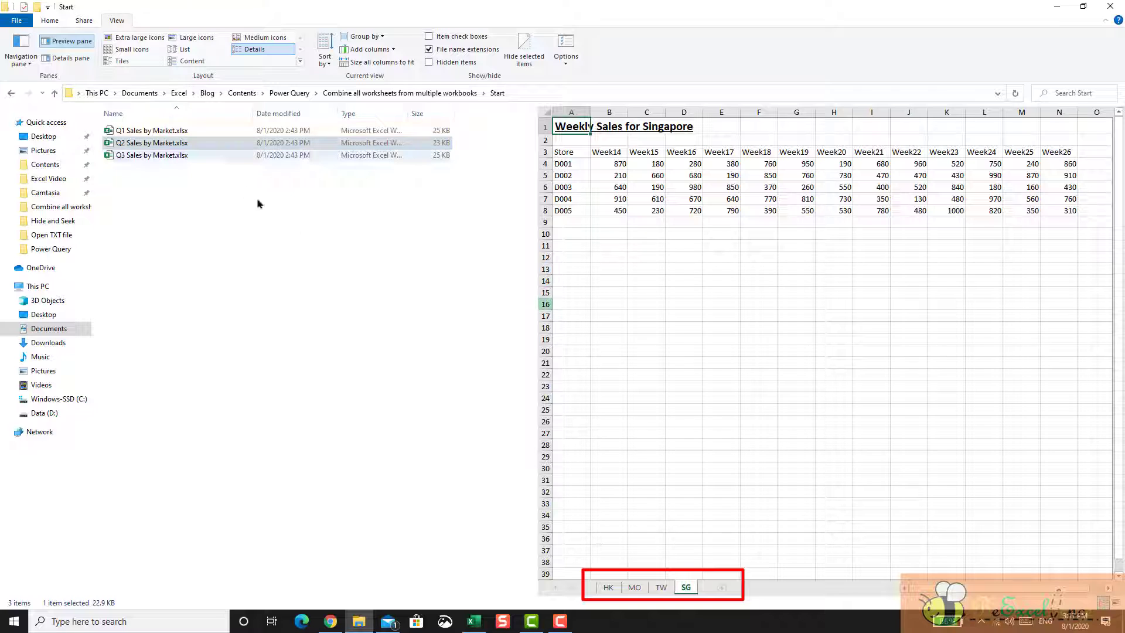
- Preview Q3 Sales by Market.xlsx and look at its HK and MY worksheets
left_click(205, 155)
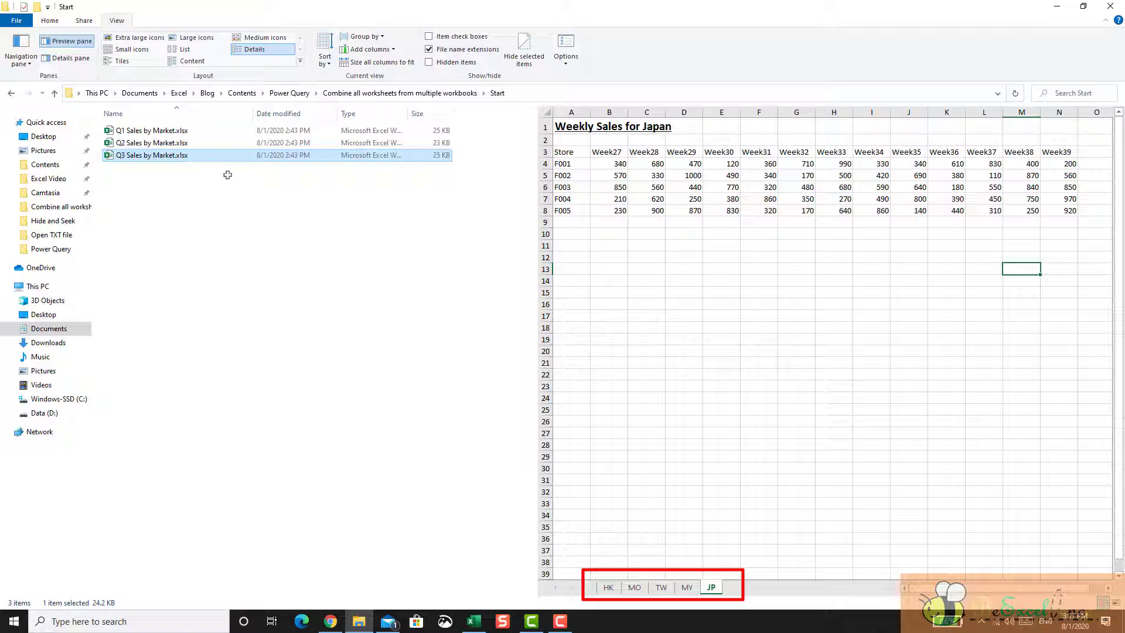
left_click(610, 588)
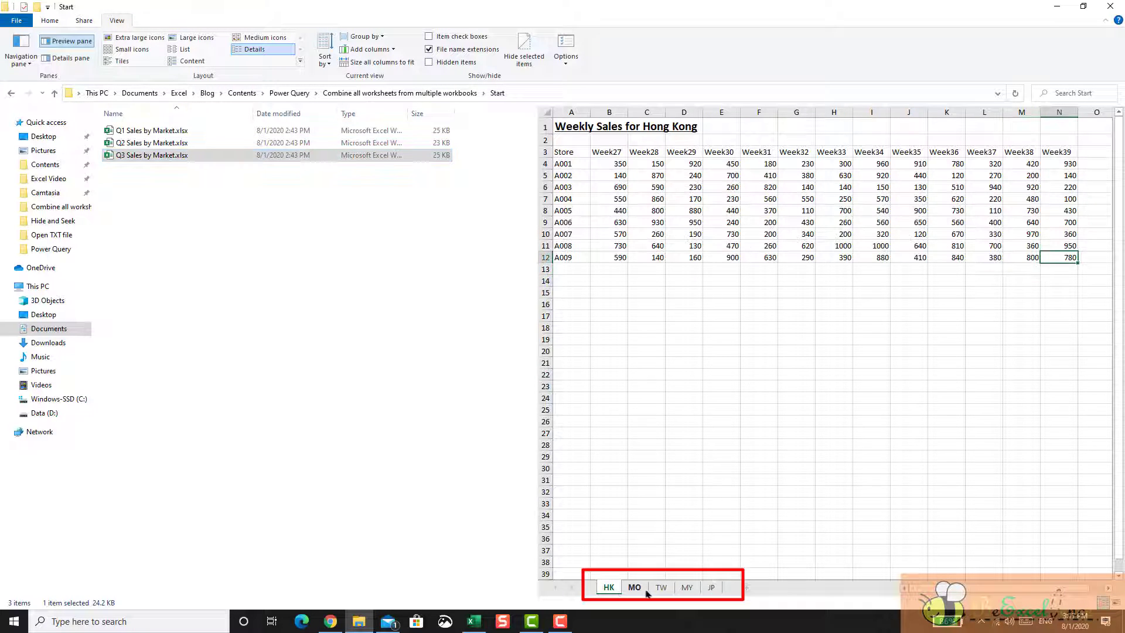
left_click(687, 588)
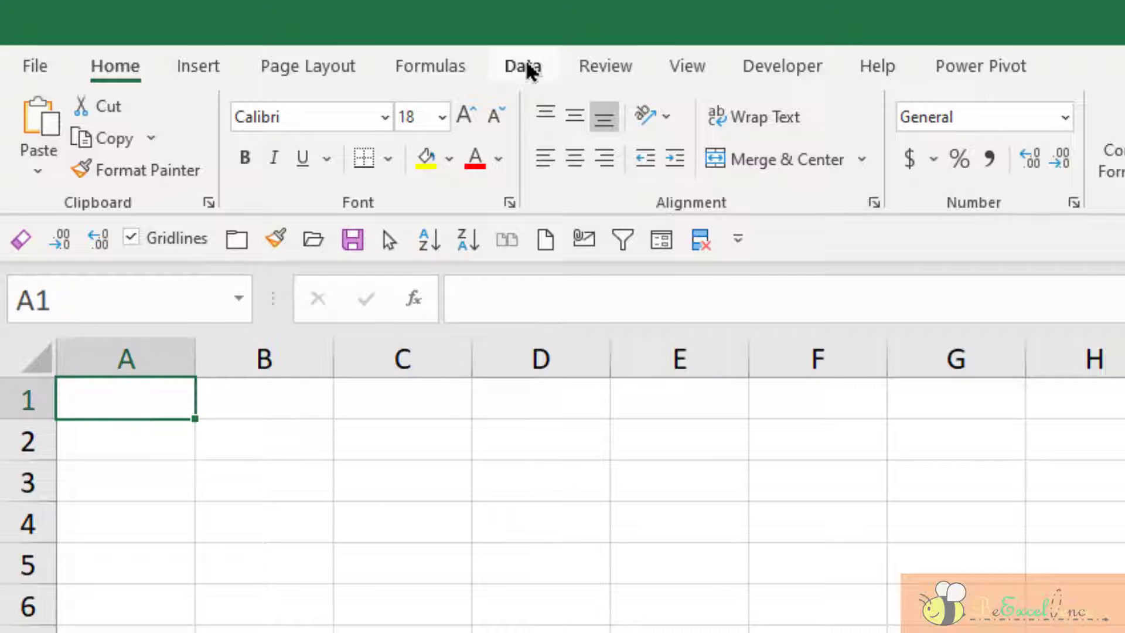
- In a blank Excel workbook, get data from the Start folder inside "Combine all worksheets from multiple workbooks"
left_click(528, 68)
left_click(57, 159)
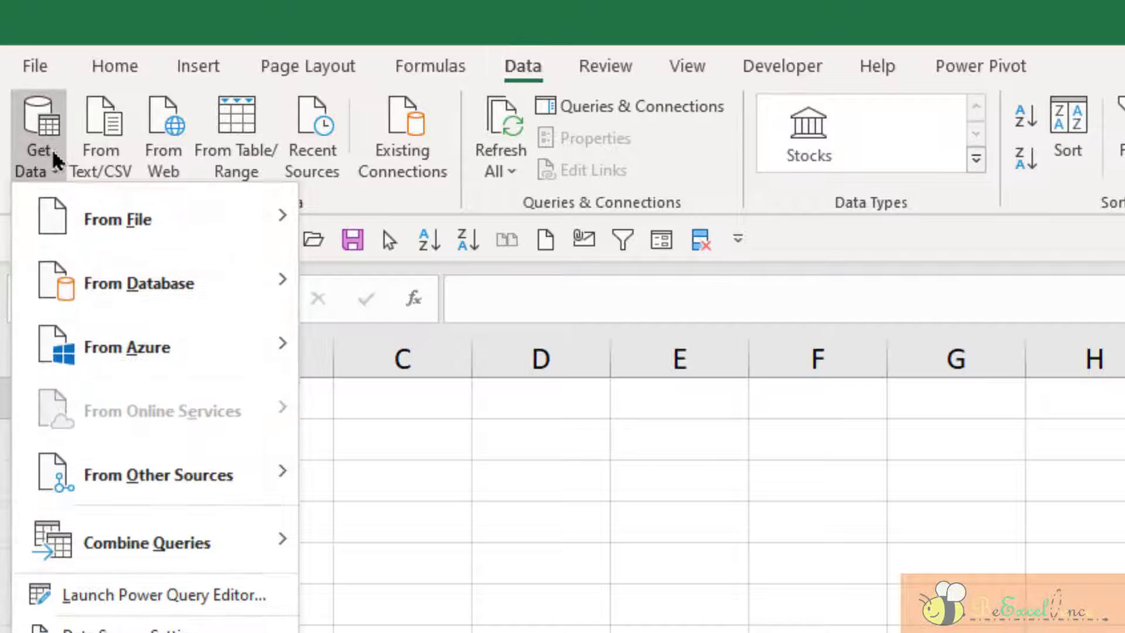
mouse_move(106, 209)
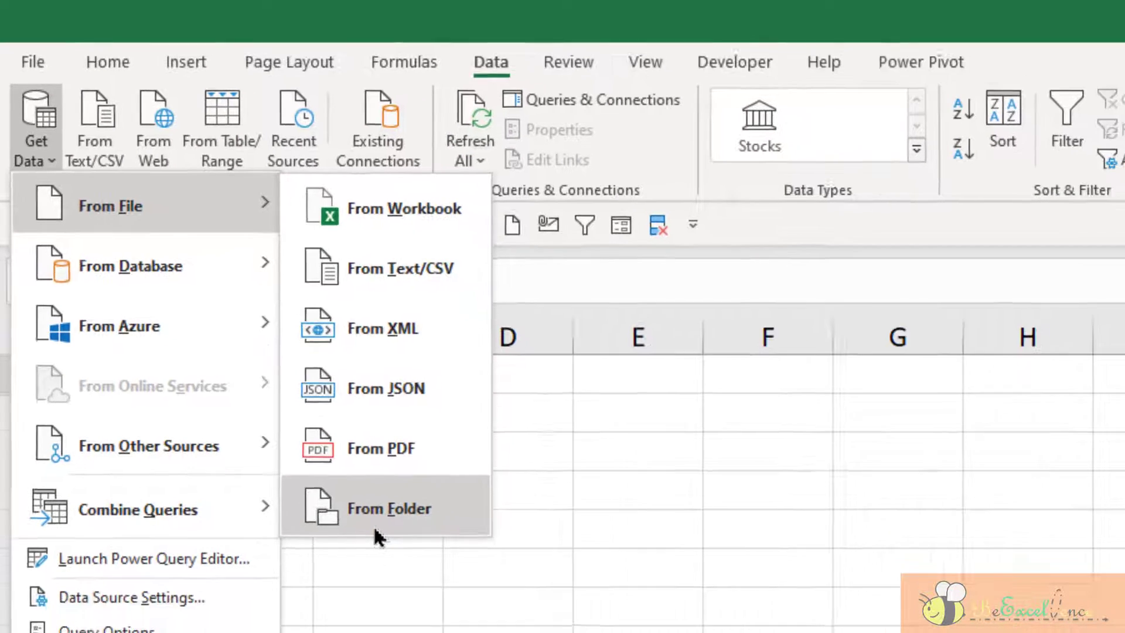
left_click(398, 563)
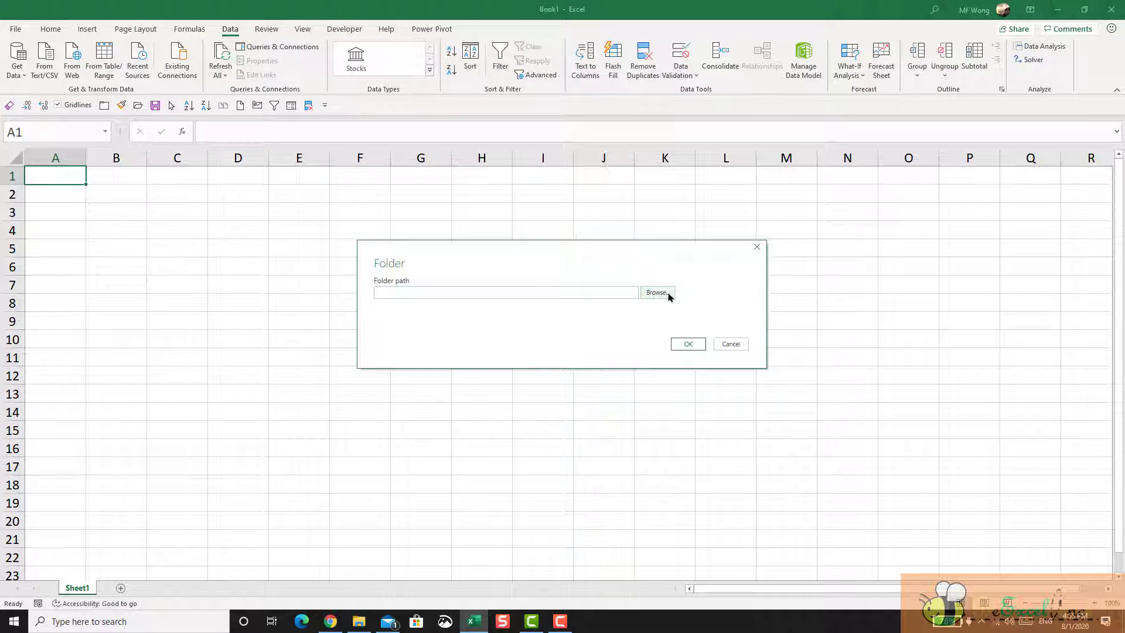
left_click(610, 291)
key("ctrl+v")
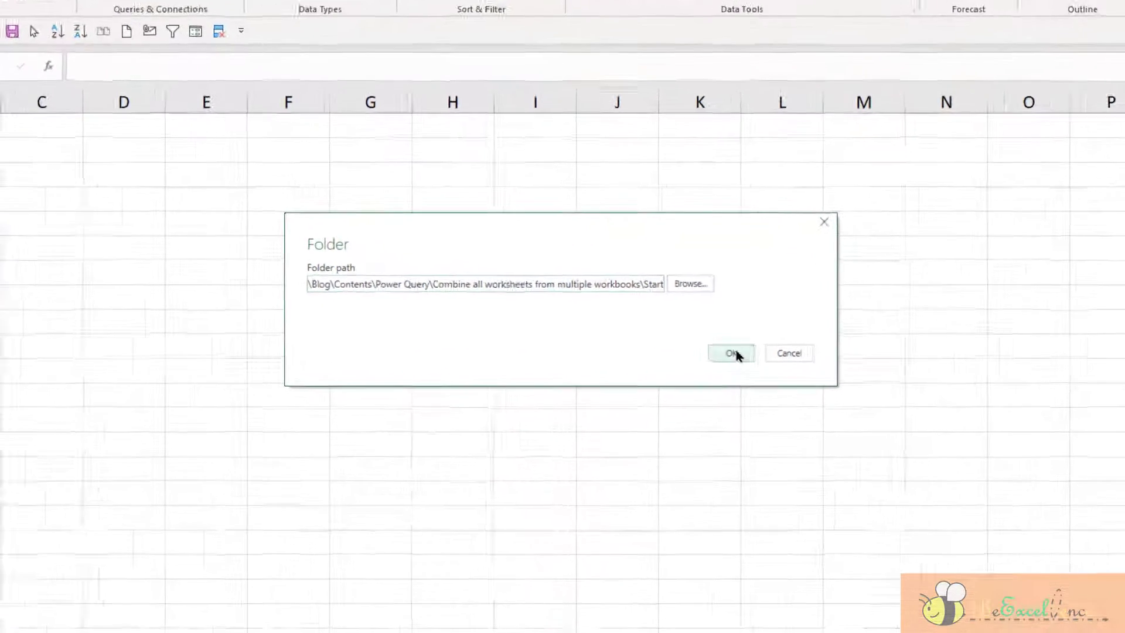
left_click(688, 344)
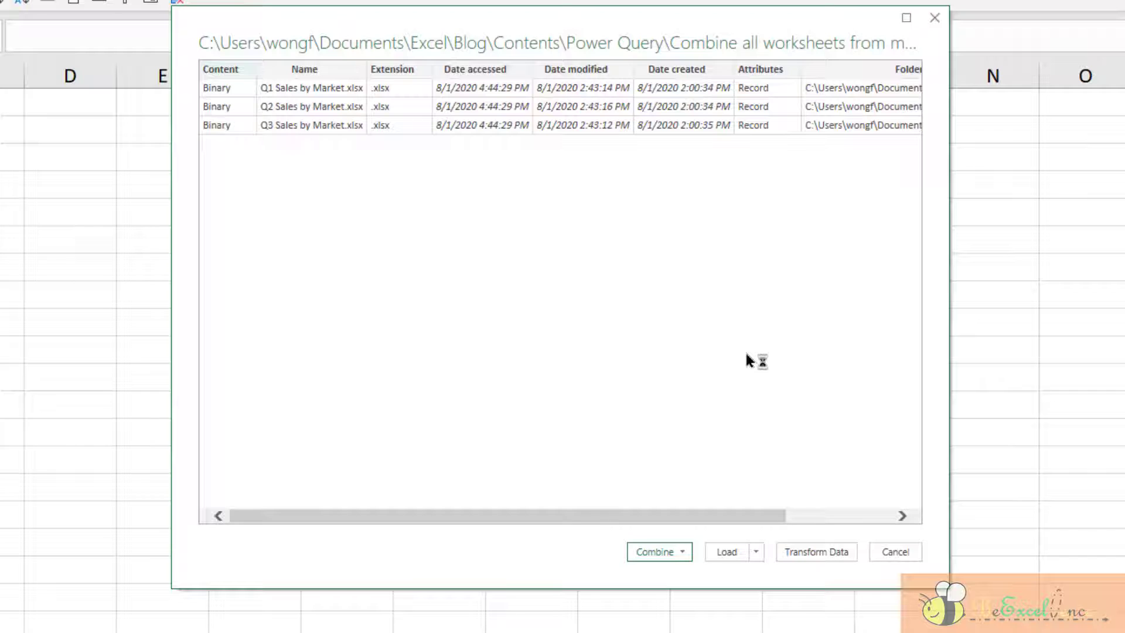
- Combine and transform the folder's files, choosing Transform Data on the whole Parameter1 folder instead of a single sheet
left_click(684, 551)
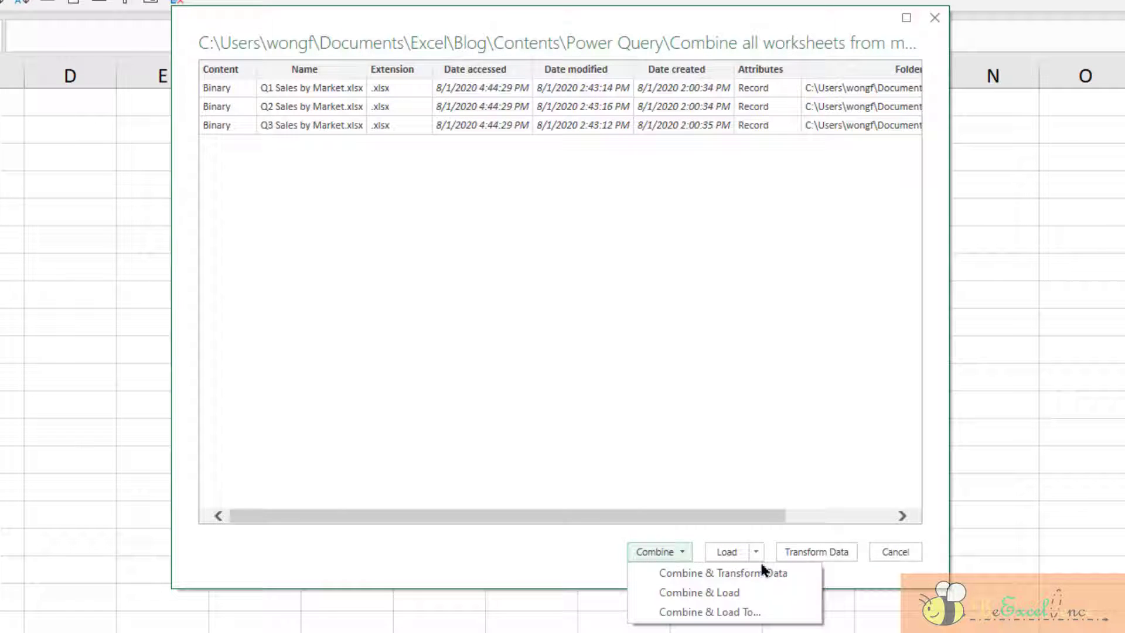
left_click(805, 574)
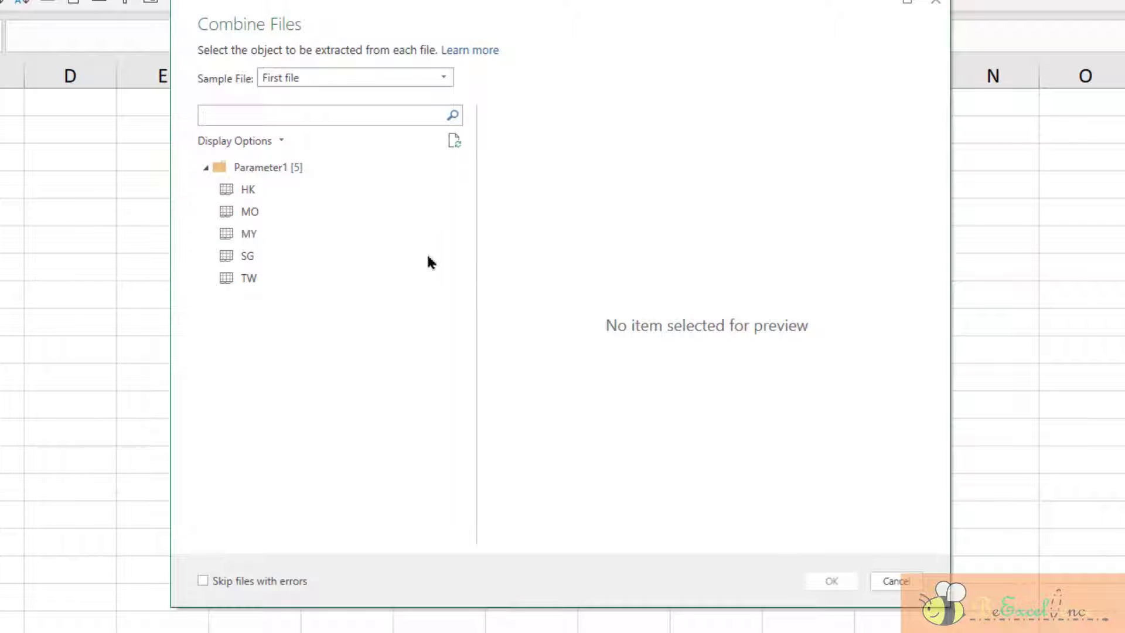
right_click(327, 170)
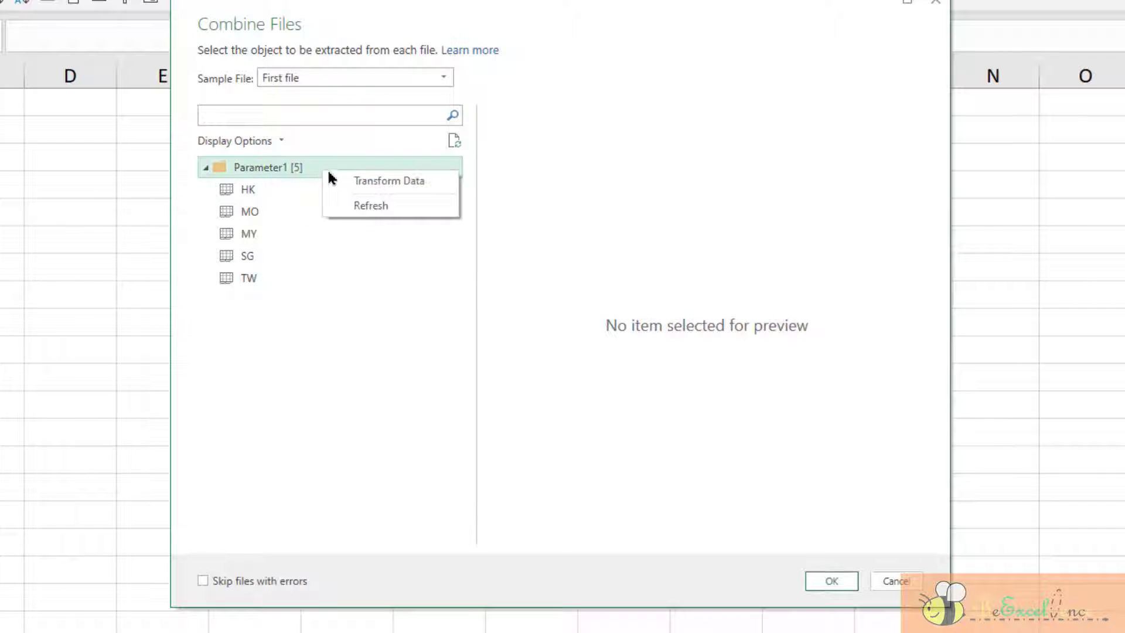
left_click(444, 186)
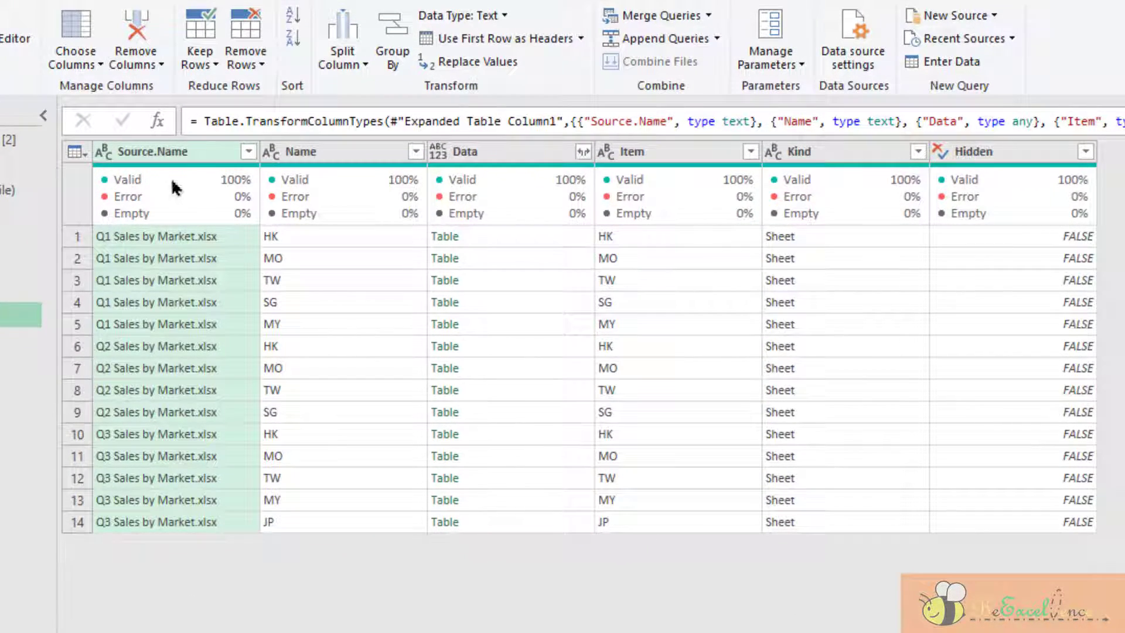
- Examine which worksheets are listed for the Q1, Q2 and Q3 files in the Source.Name column
left_click(234, 238)
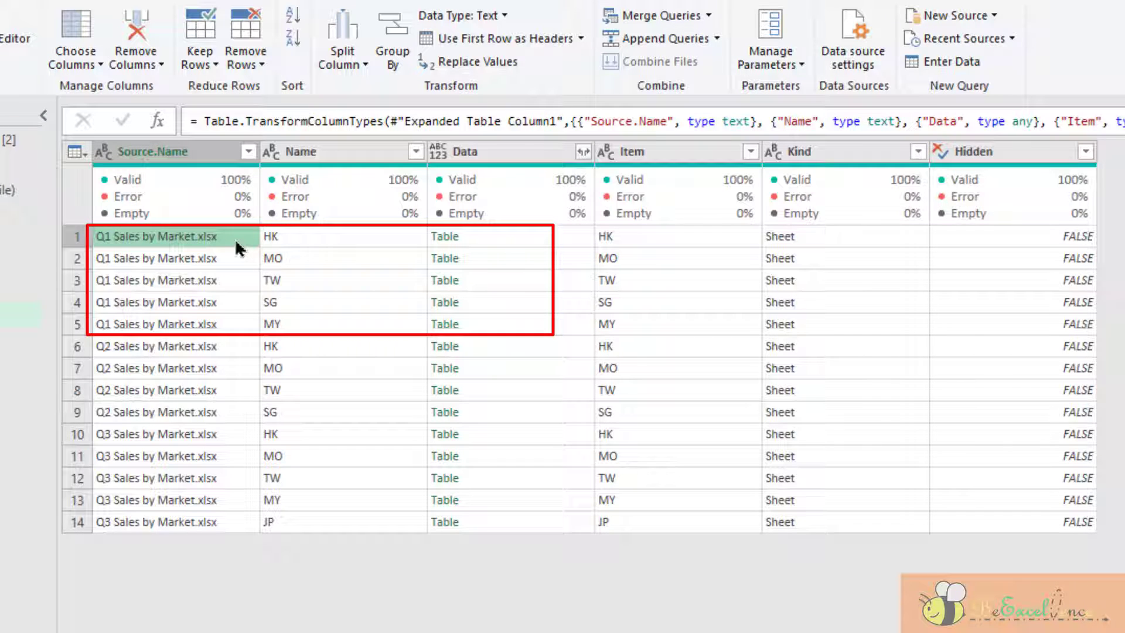
left_click(231, 348)
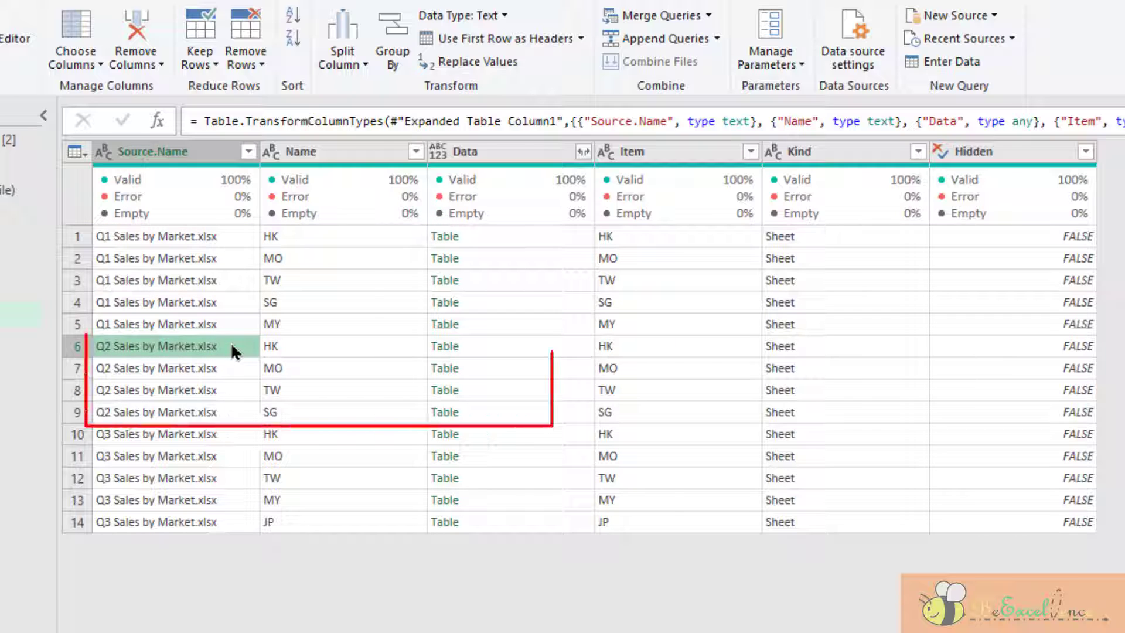
left_click(230, 433)
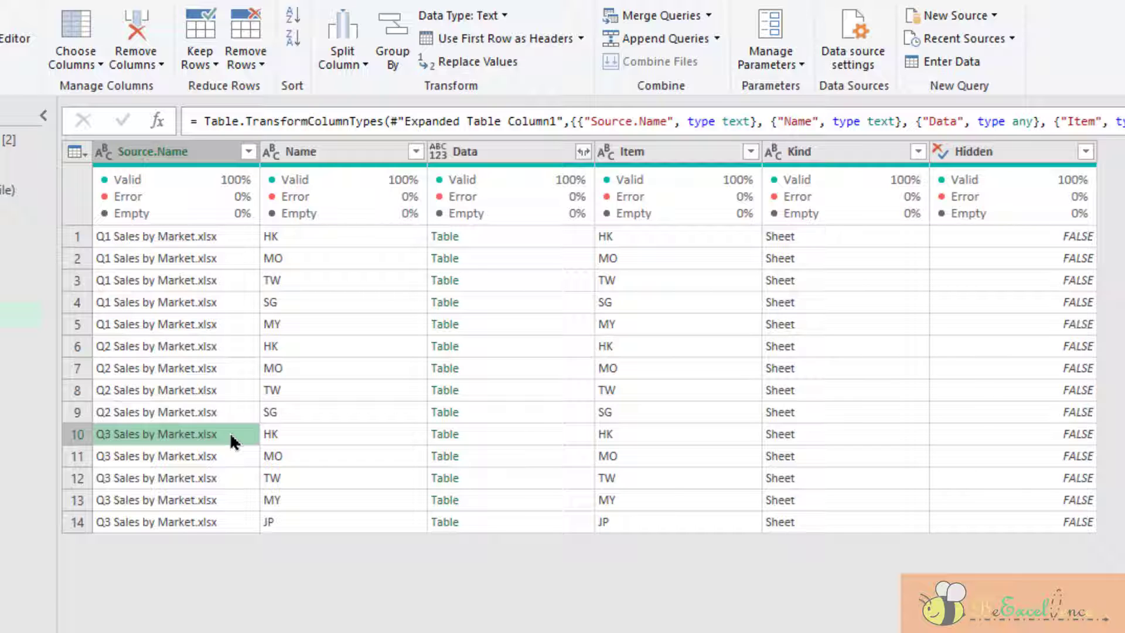
- Enlarge the table preview and compare the title and header rows of several market tables in the Data column
left_click(535, 237)
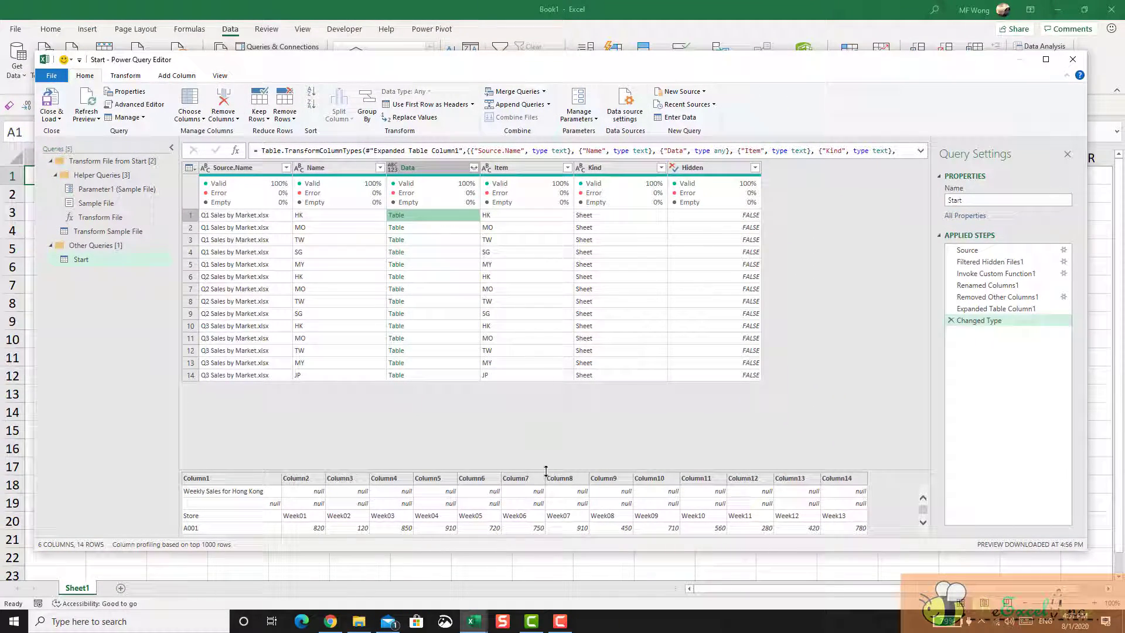
left_click_drag(555, 467, 567, 411)
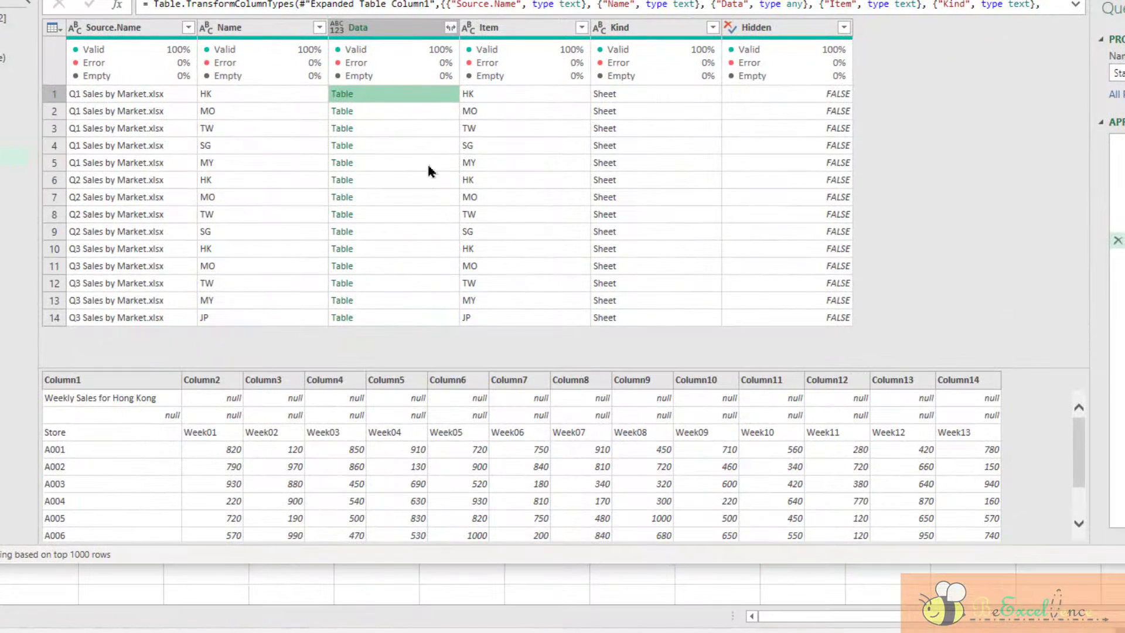
left_click(423, 114)
left_click(427, 130)
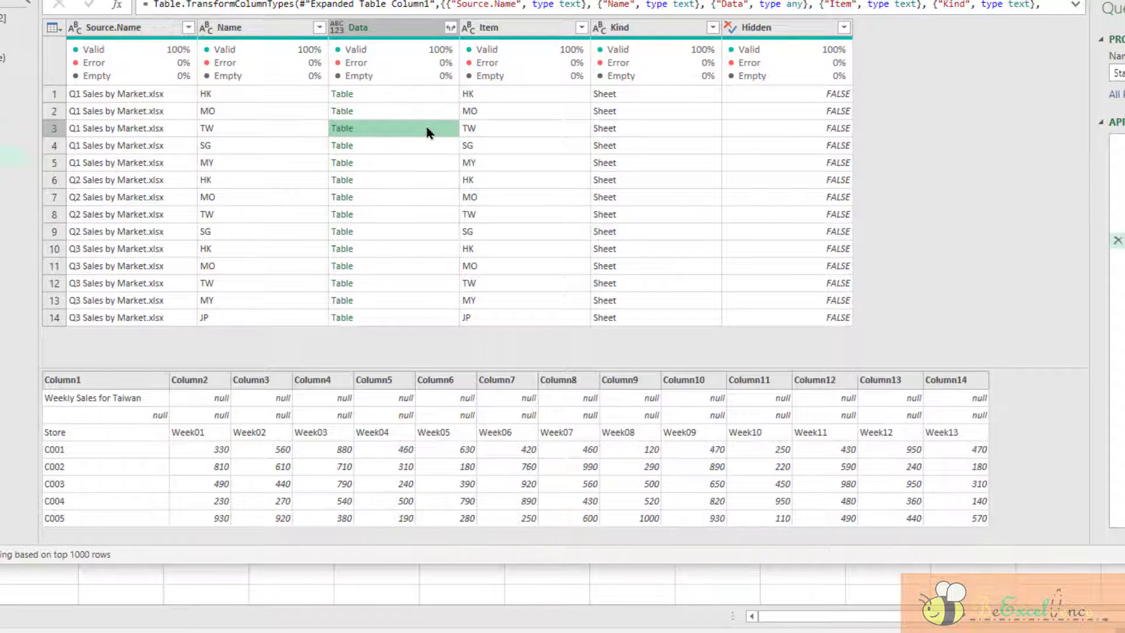
left_click(433, 146)
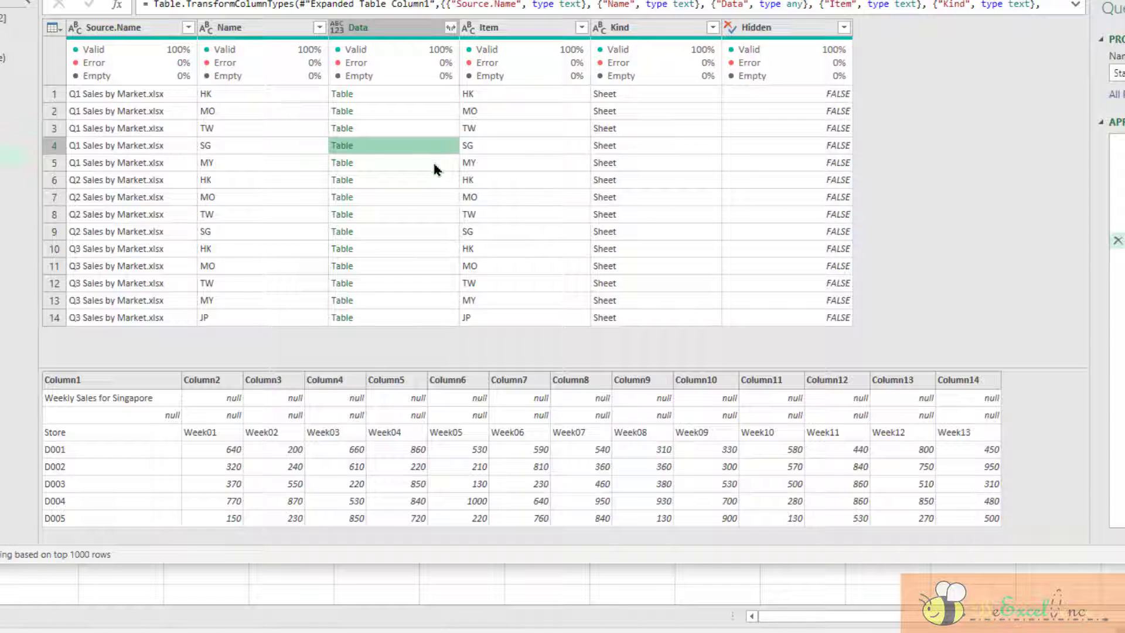
left_click(434, 166)
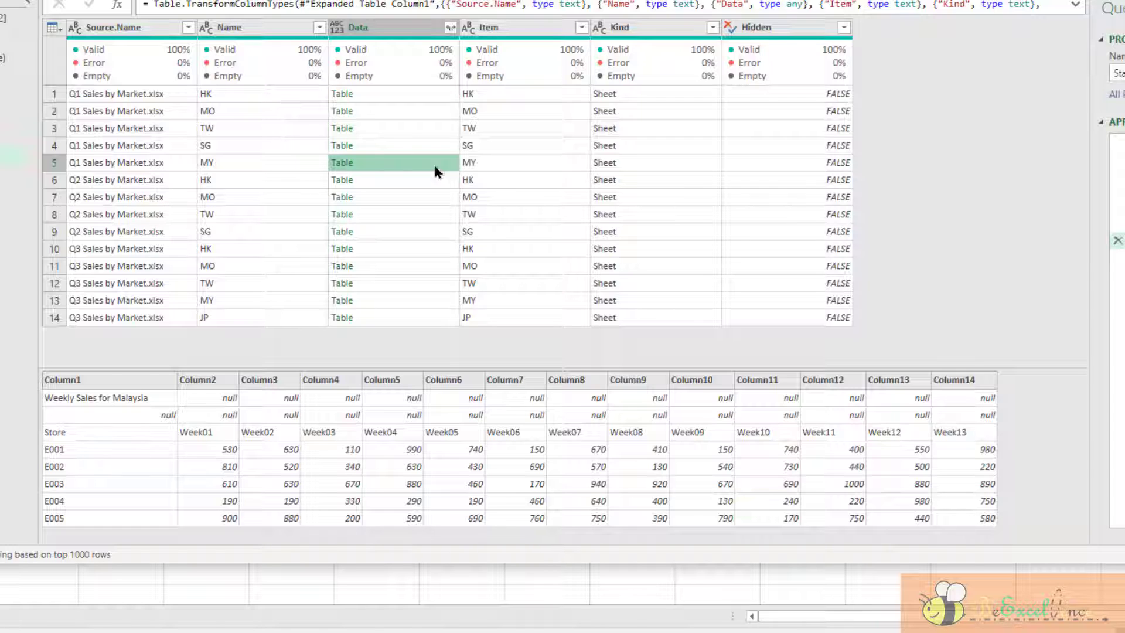
left_click(428, 186)
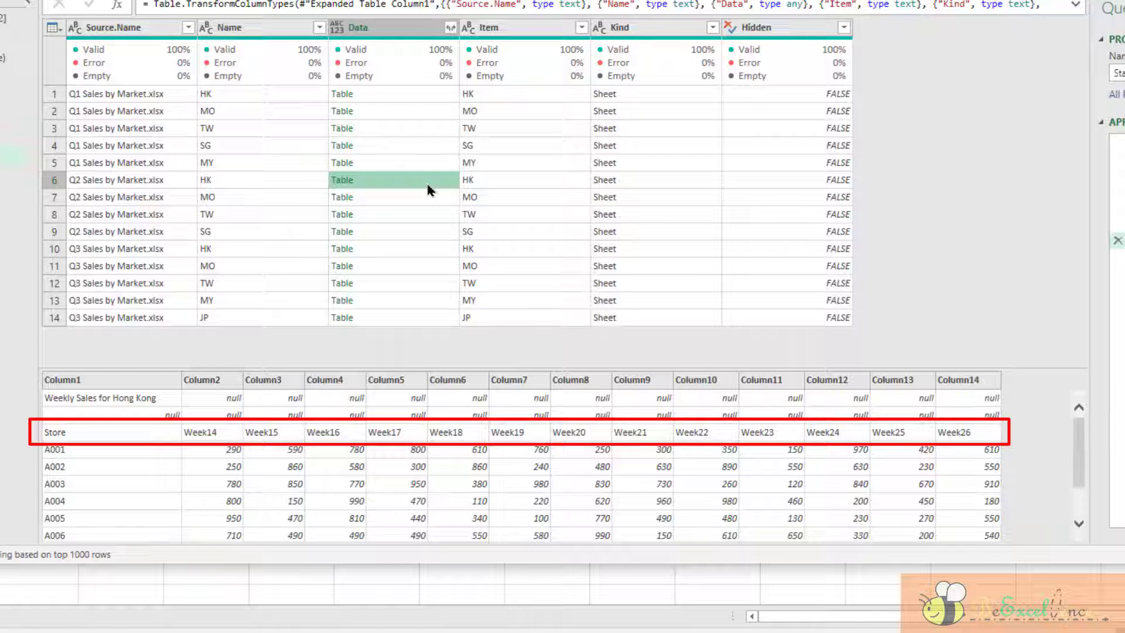
left_click(425, 117)
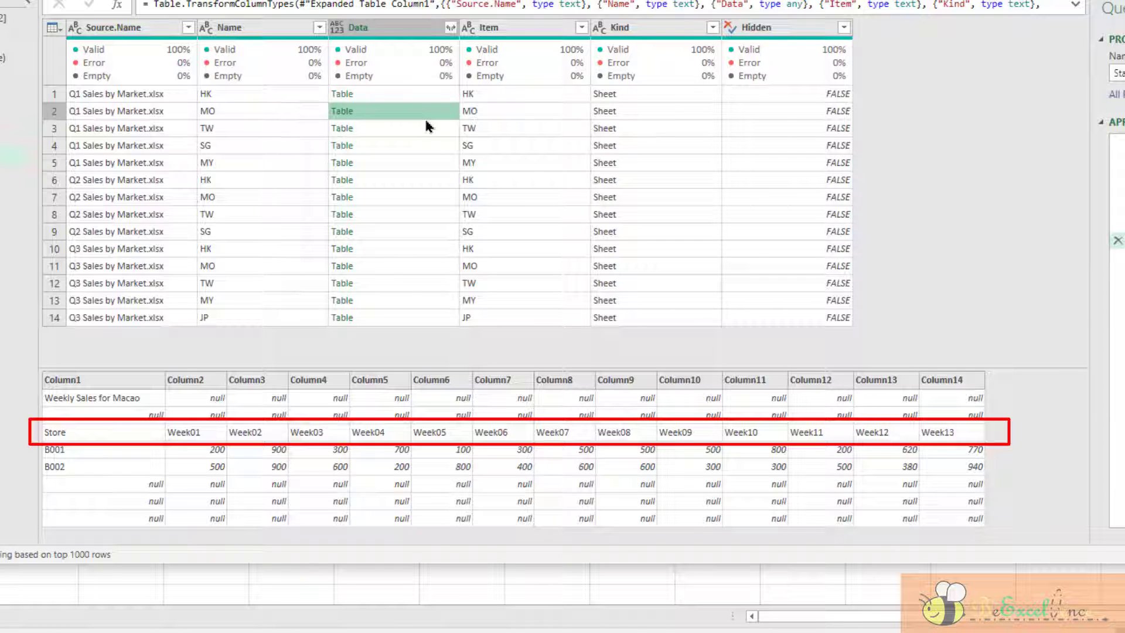
left_click(413, 287)
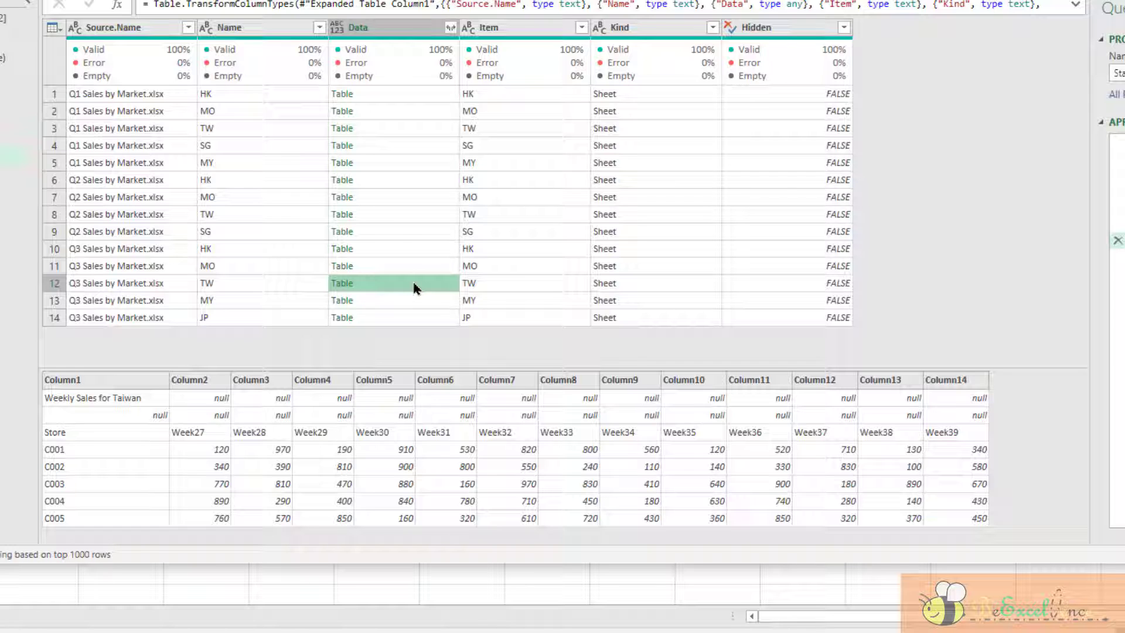
- Add the HK table of Q1 Sales by Market.xlsx from the Data column as a new query
left_click(409, 101)
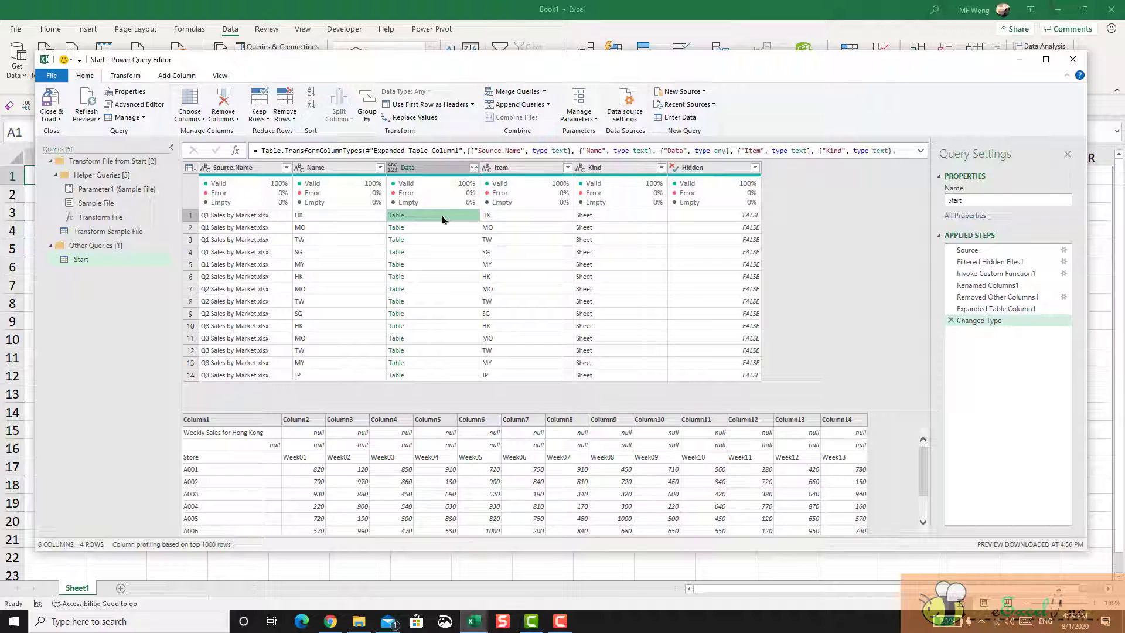
right_click(442, 220)
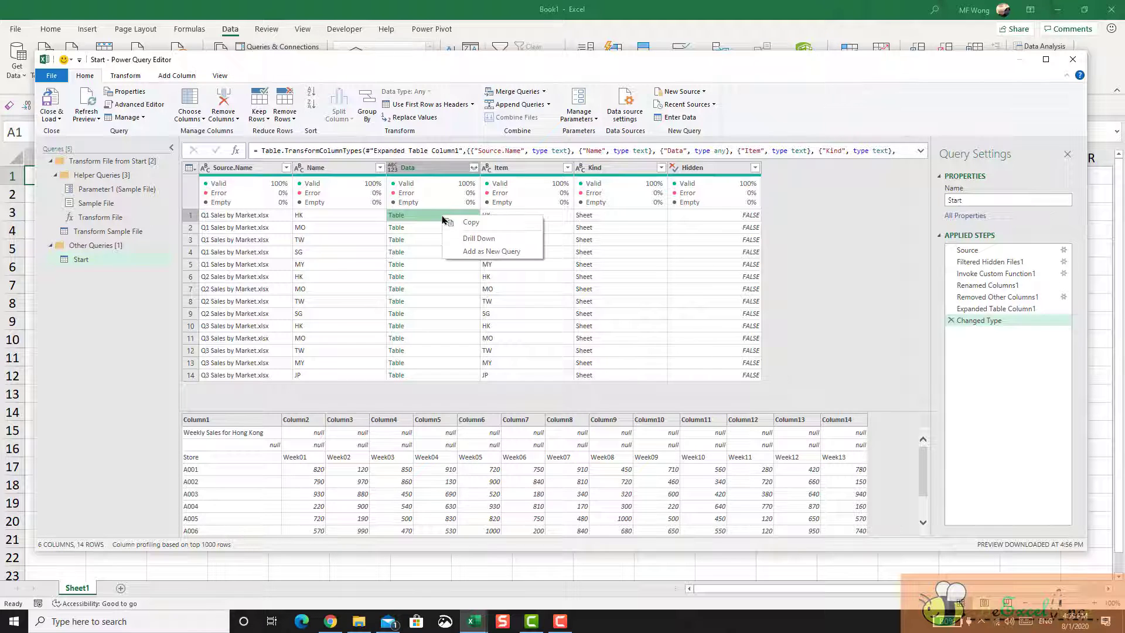
left_click(507, 253)
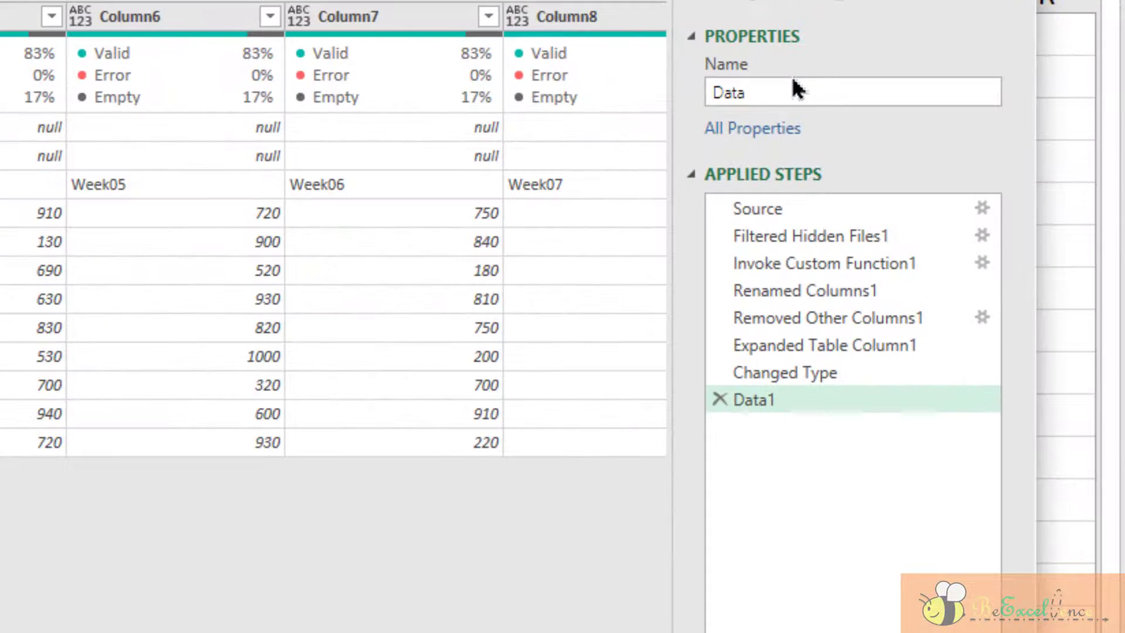
- Rename the new Data query as fn_RemoveTopRowsandUnpivot
left_click(978, 200)
double_click(708, 91)
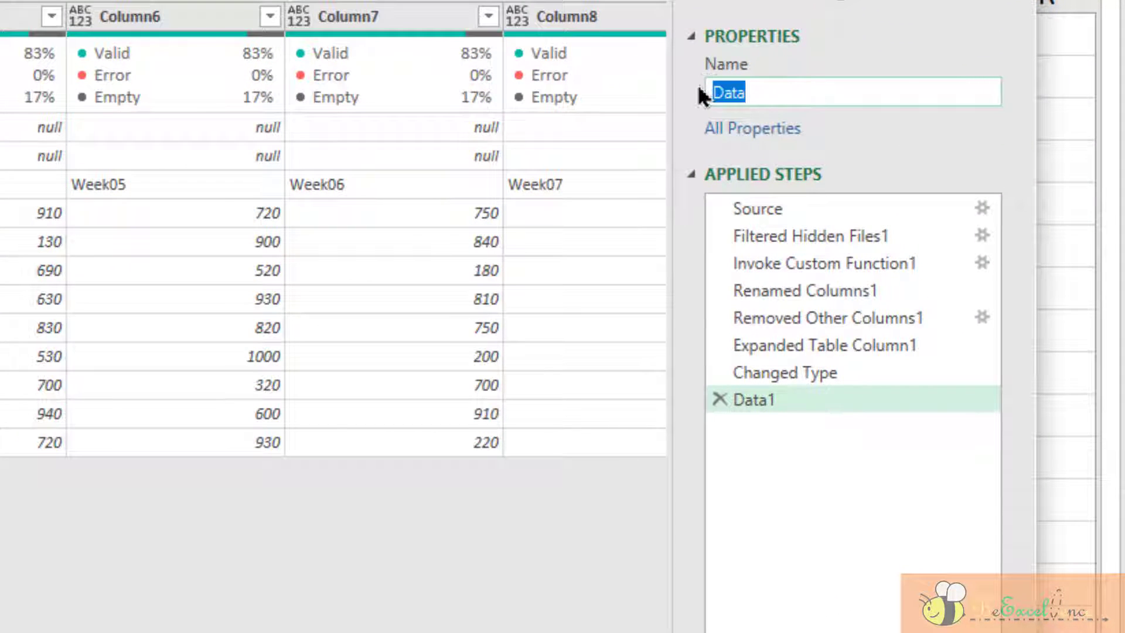
type("fn_")
type("Reum")
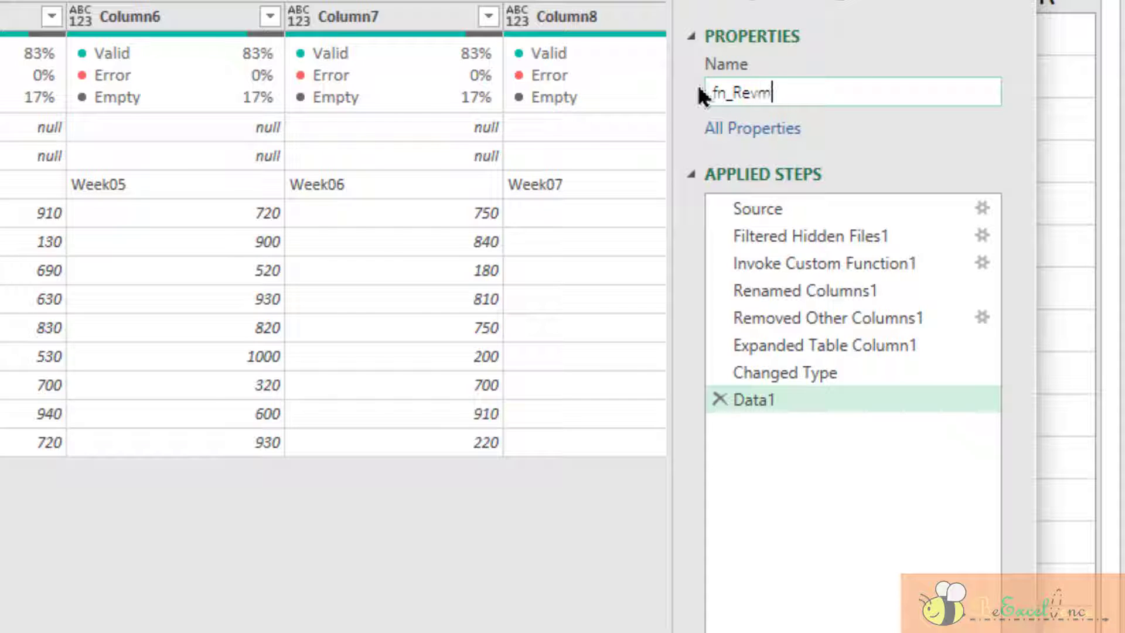
key("BackSpace")
key("BackSpace")
type("moveTop")
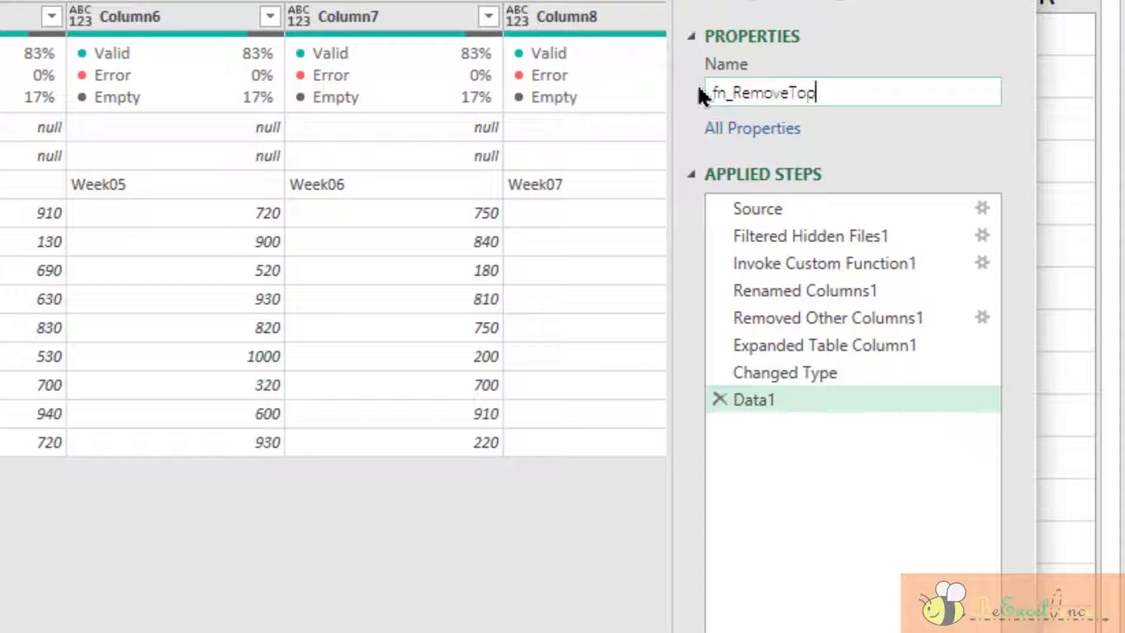
type("Rowsand")
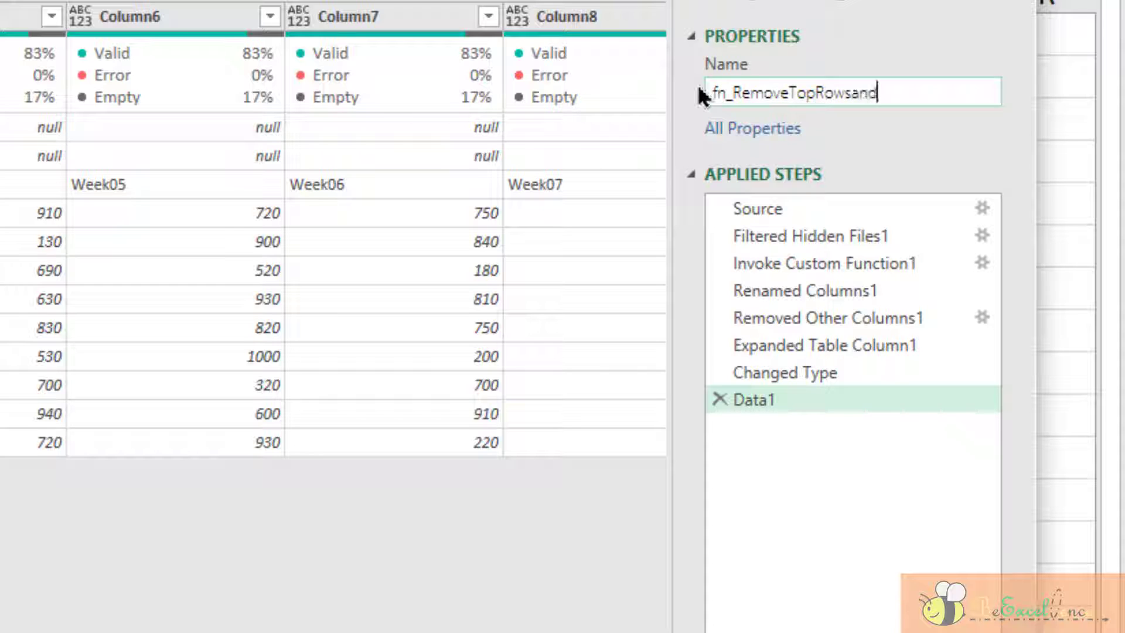
type("Unpivot")
key("Return")
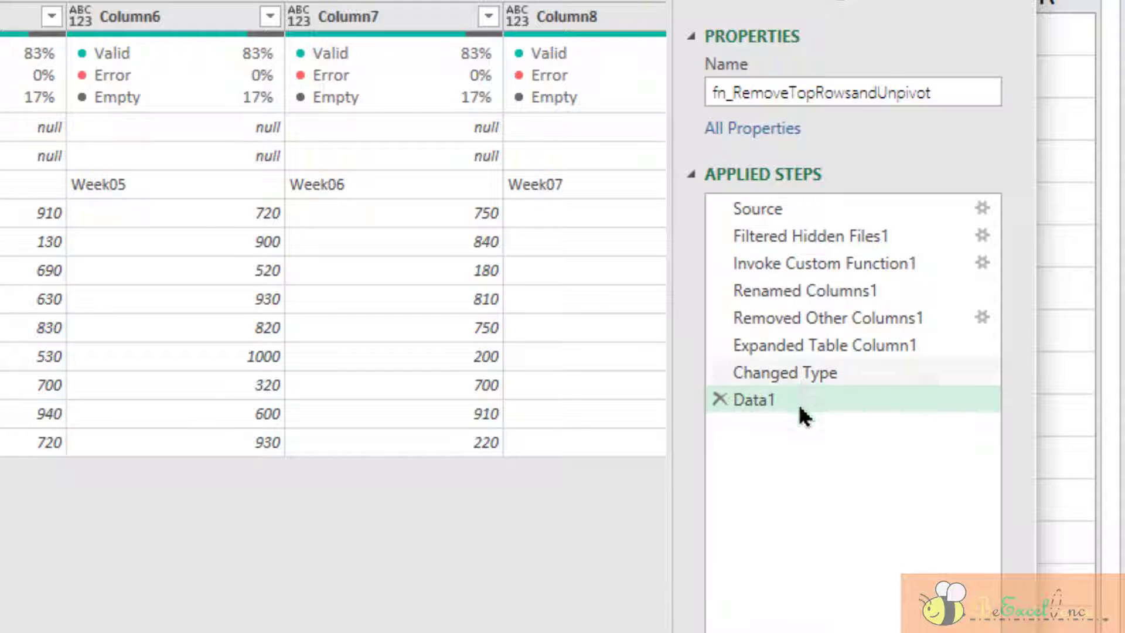
- Rename the query's Data1 applied step as StartingPoint
right_click(793, 398)
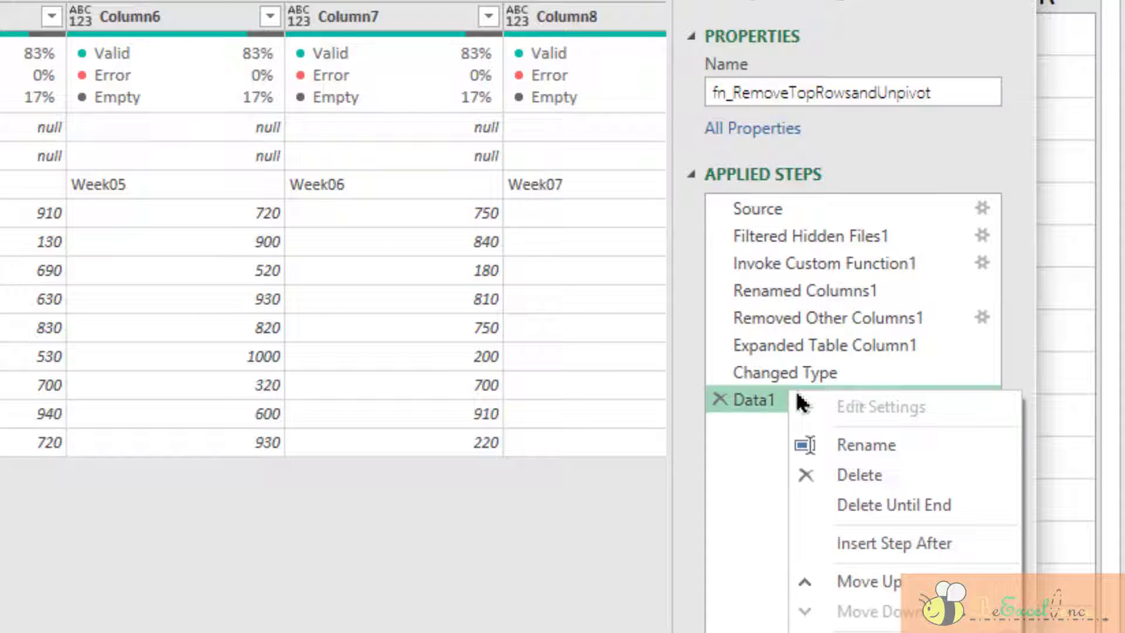
left_click(922, 448)
type("S")
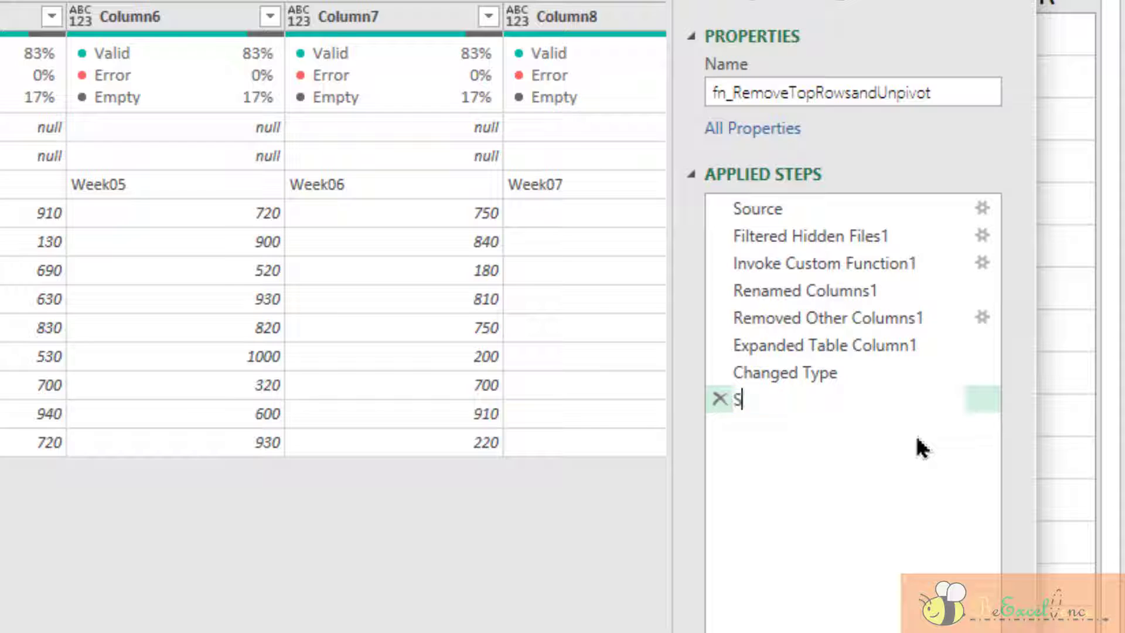
type("tartingPoint")
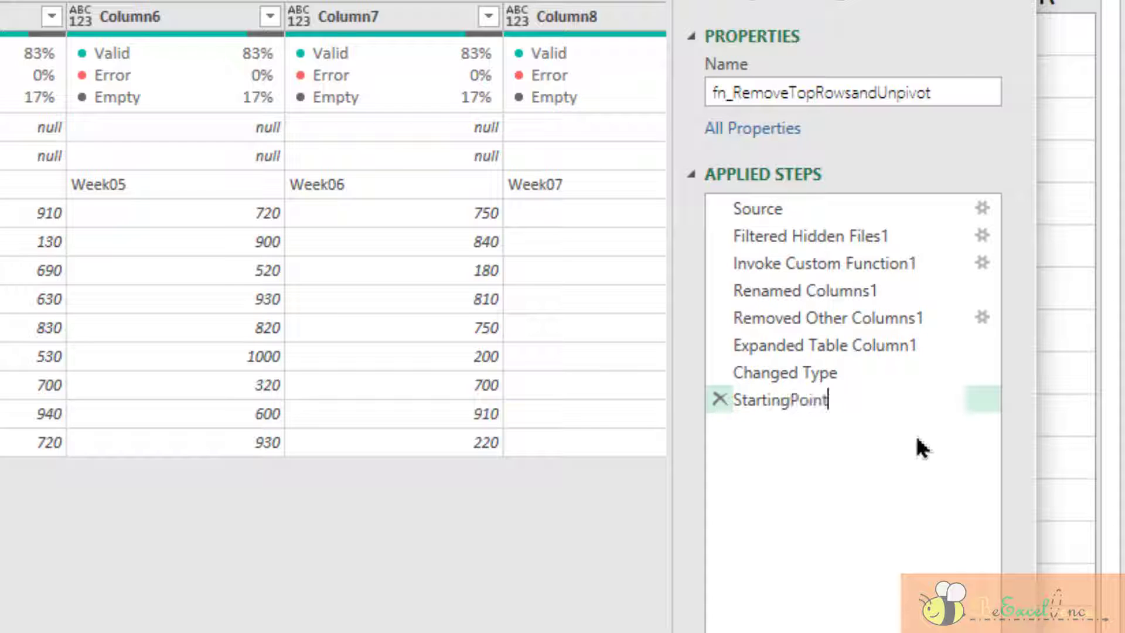
key("Return")
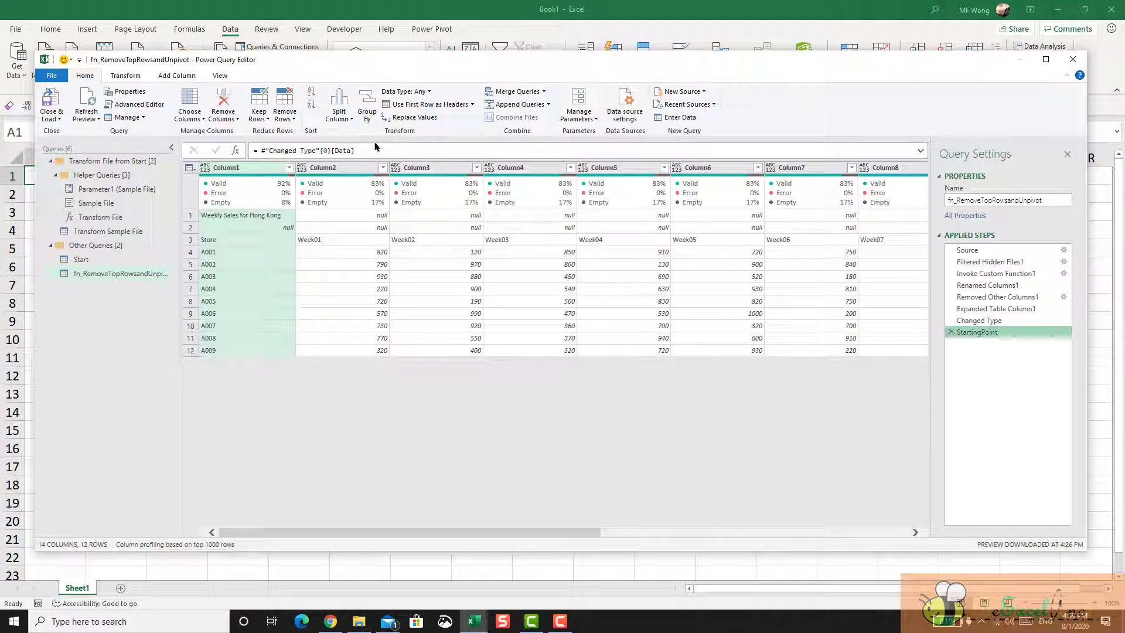
- Remove the top 2 rows from the Hong Kong table
left_click(286, 116)
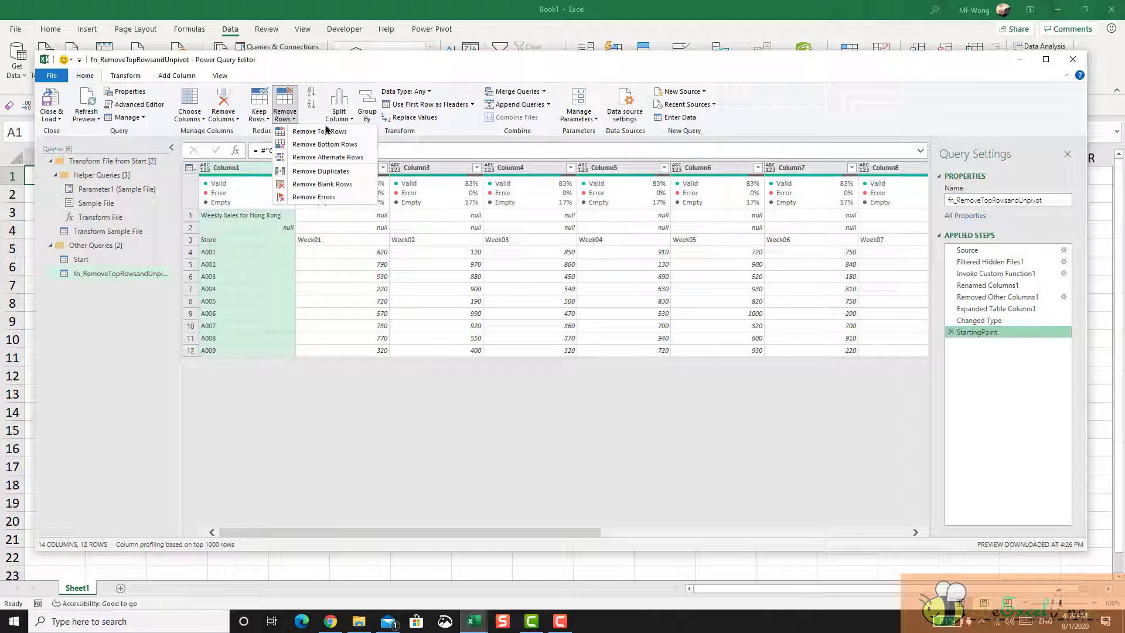
left_click(360, 133)
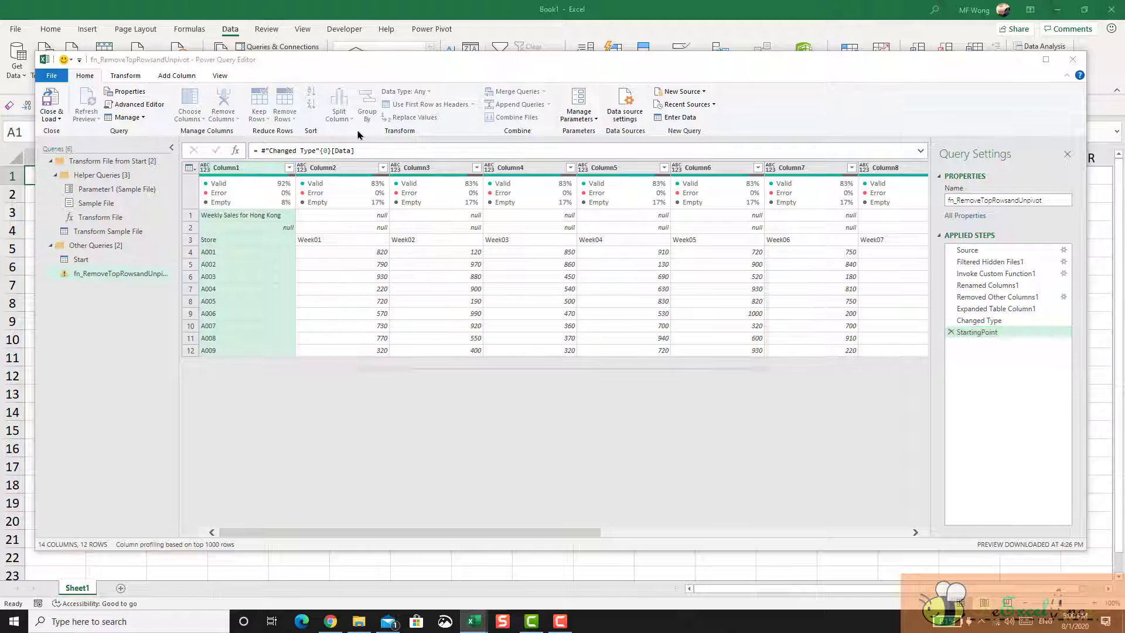
type("2")
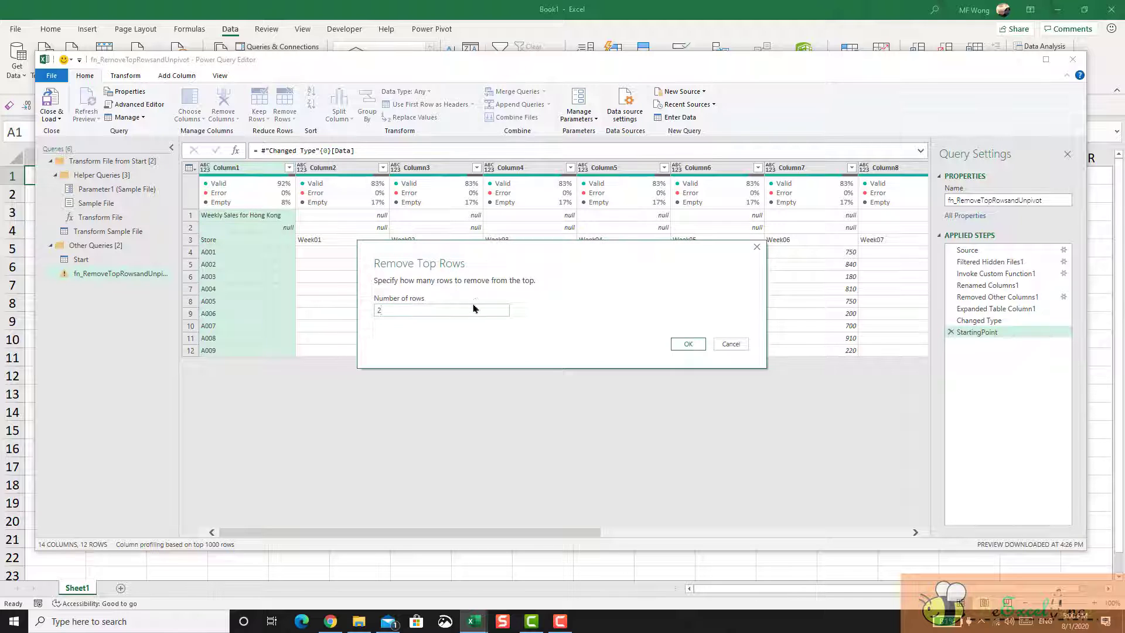
left_click(688, 346)
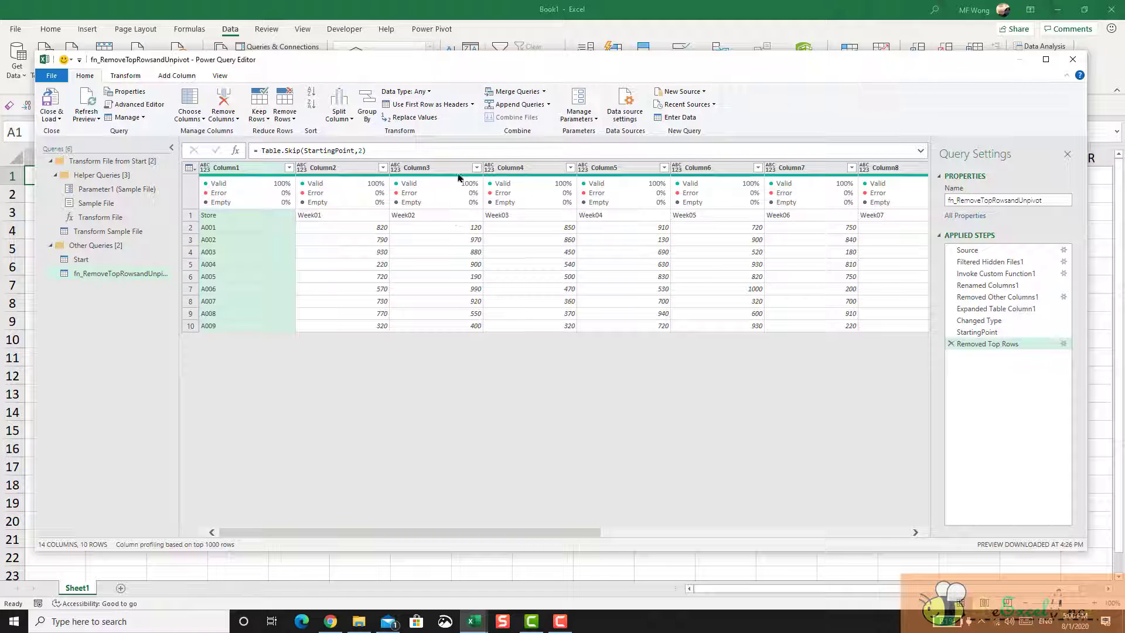
- Promote the first row to headers and delete the automatically added Changed Type1 step
left_click(455, 106)
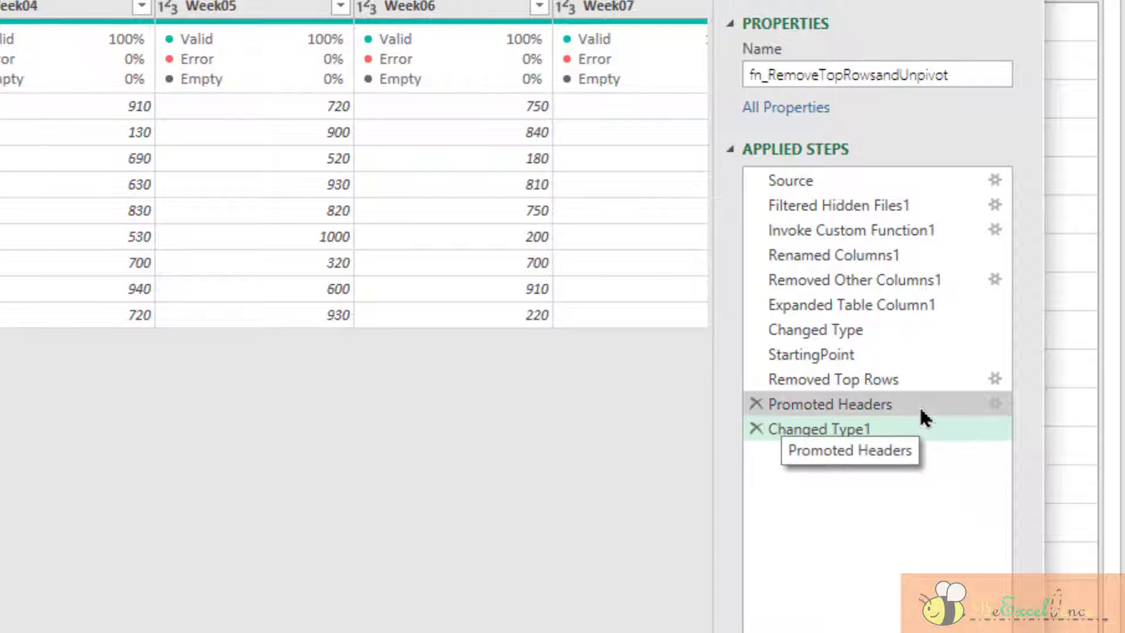
left_click(921, 407)
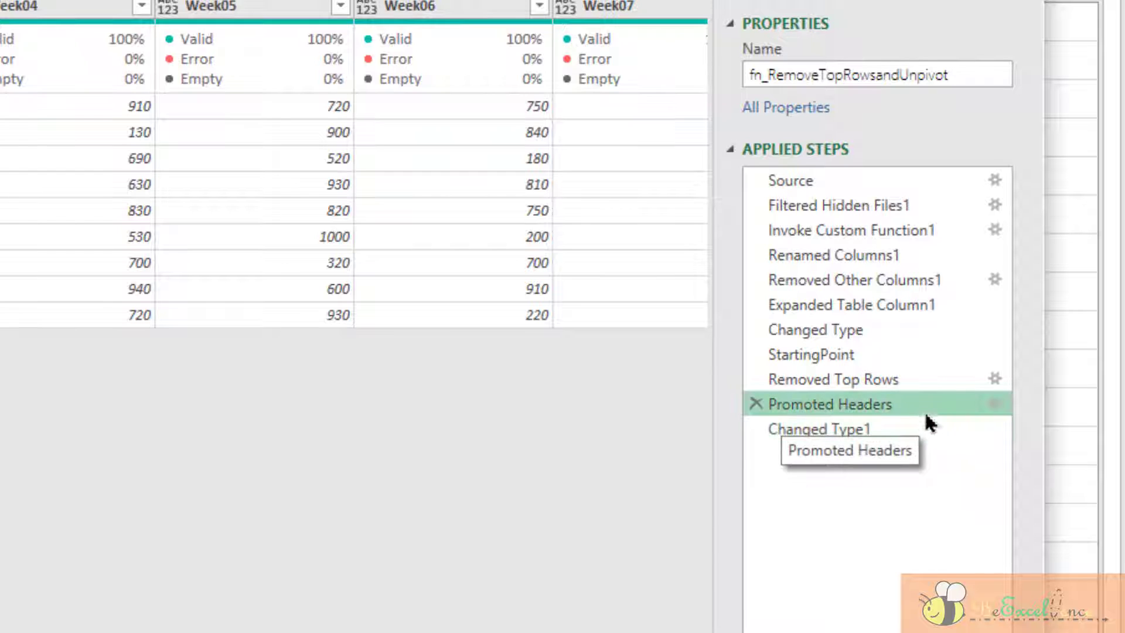
left_click(927, 426)
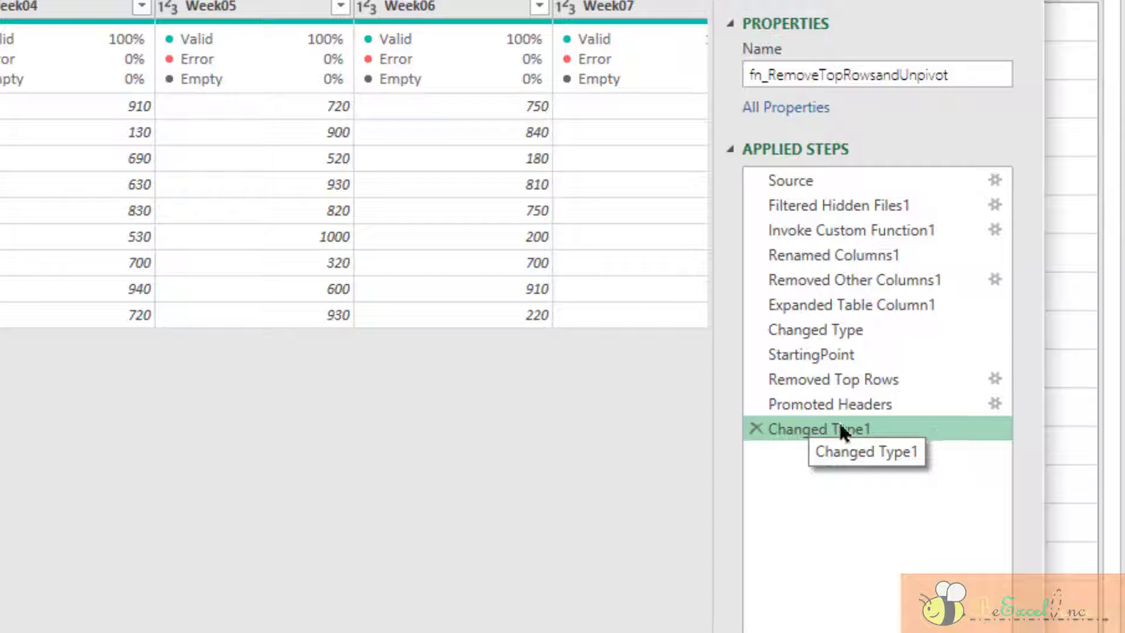
left_click(755, 426)
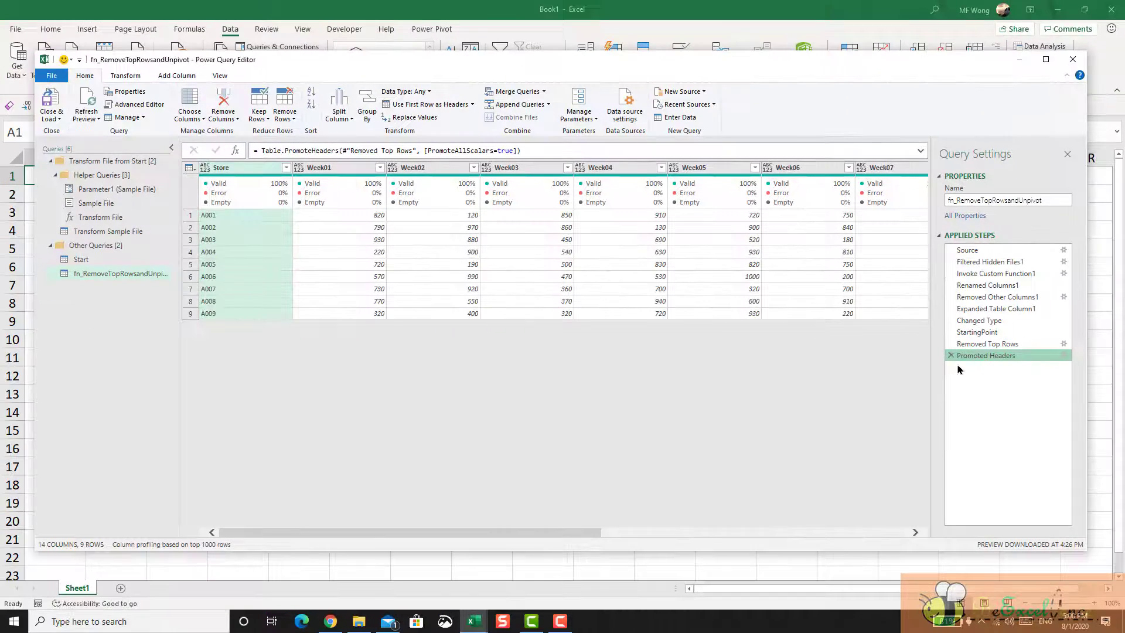
- Unpivot all columns other than Store and rename the Attribute column as Week
right_click(244, 173)
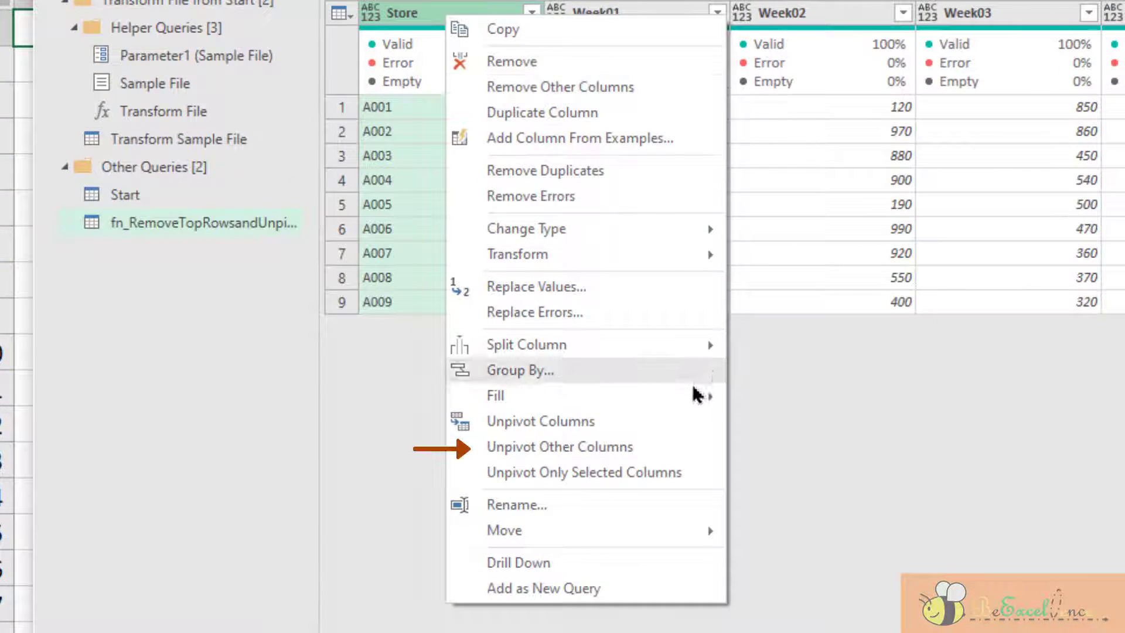
left_click(687, 456)
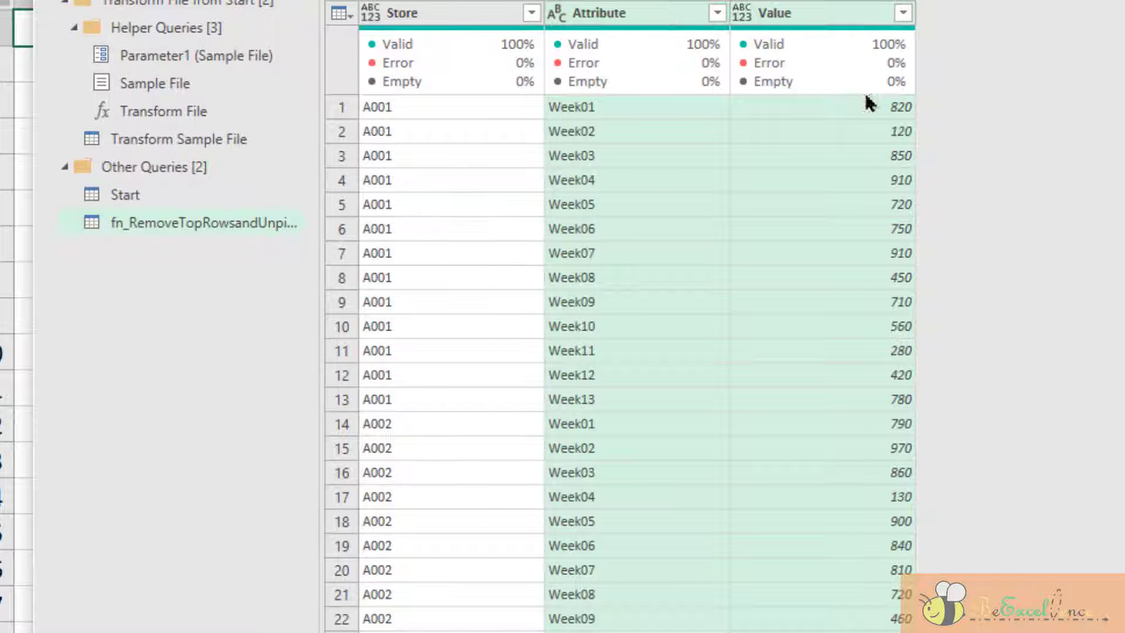
double_click(650, 18)
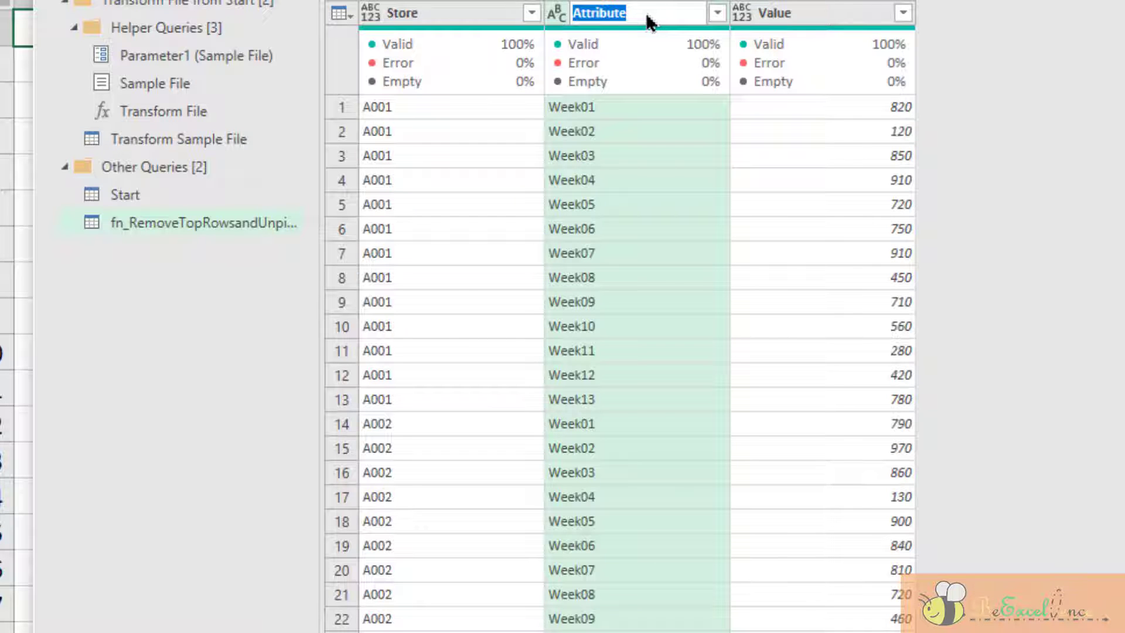
type("Week")
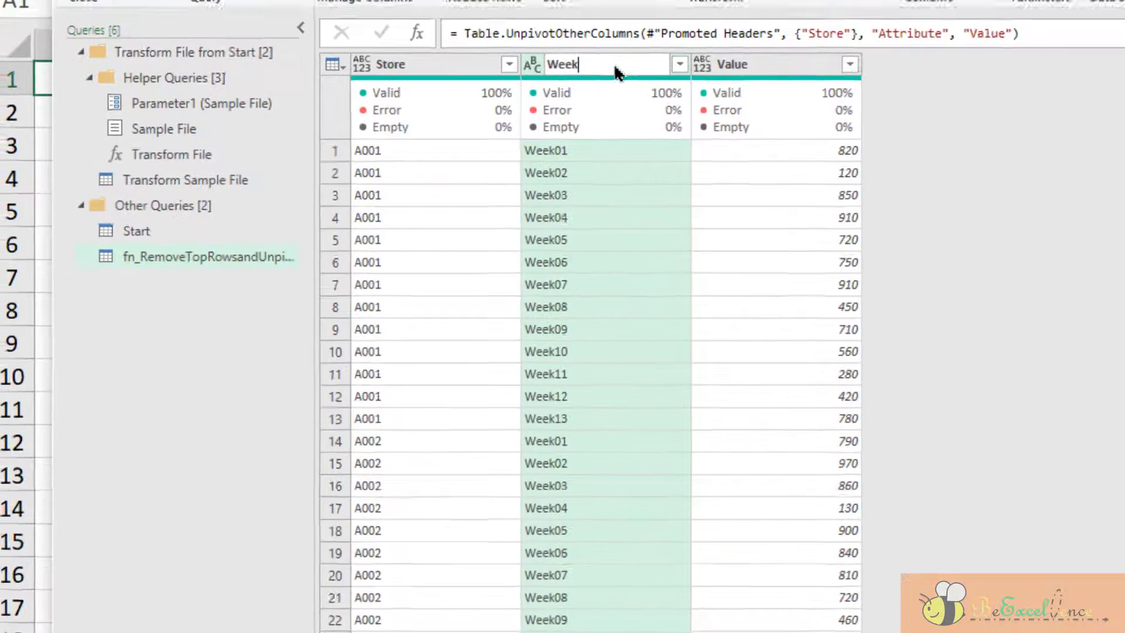
key("Return")
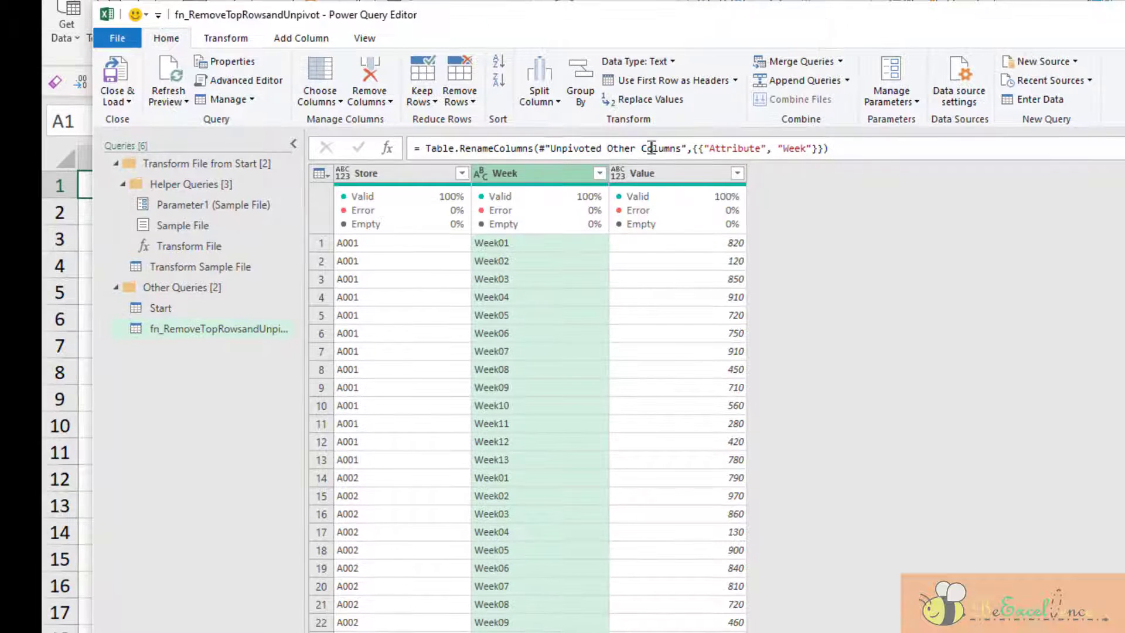
- Replace the text "Week" with nothing in the values of the Week column
left_click(675, 111)
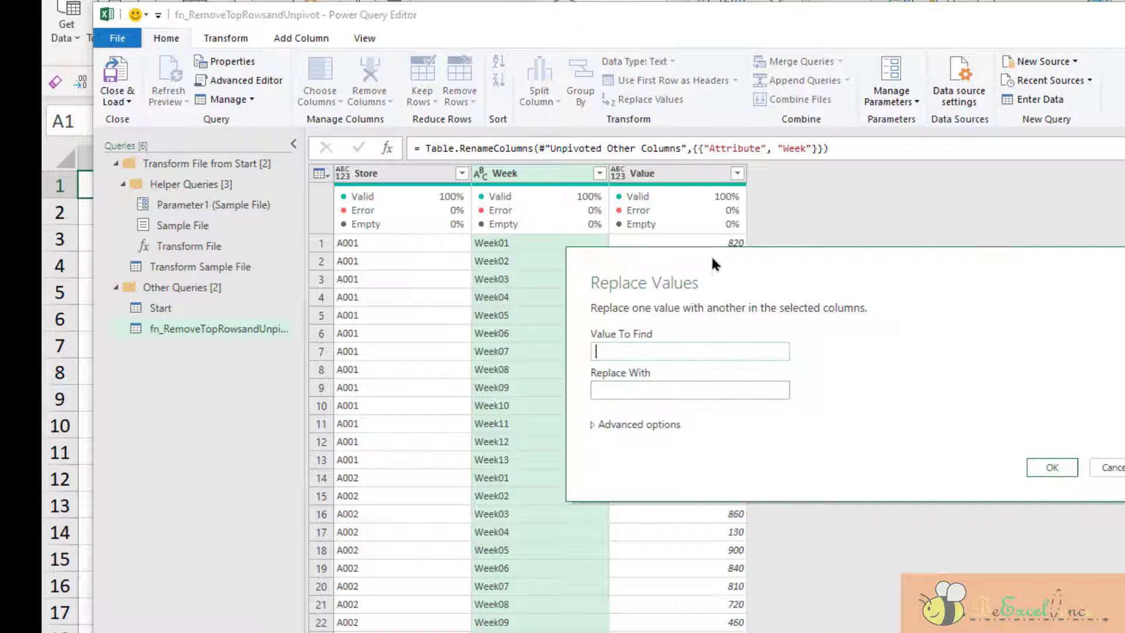
type("Week")
key("Tab")
left_click(1055, 467)
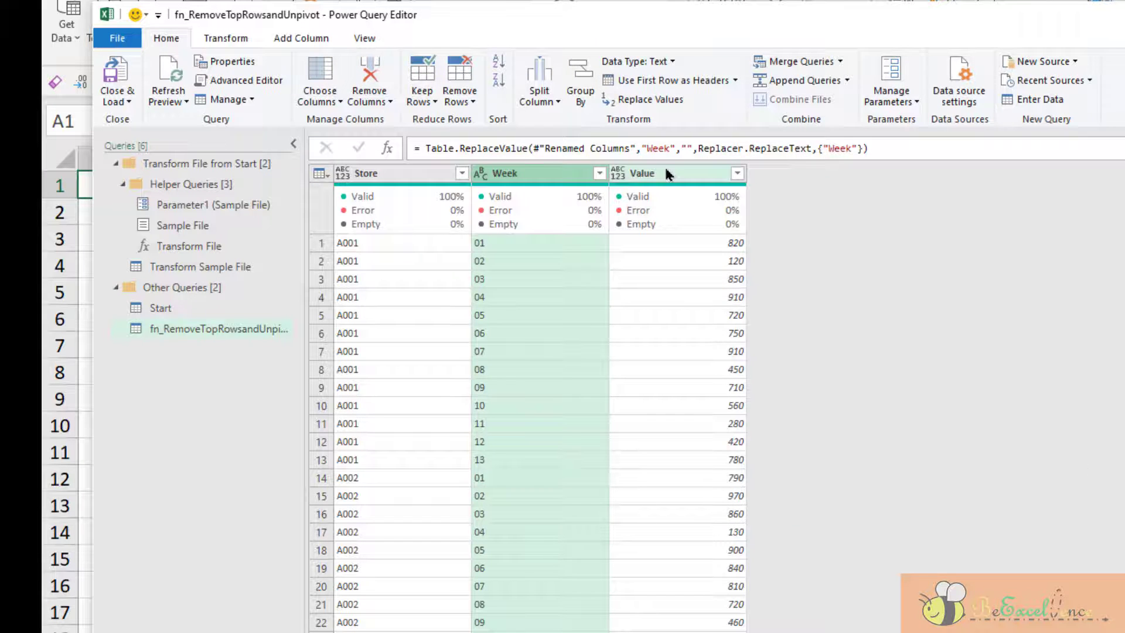
- Rename the Value column as Sales Amt
double_click(683, 182)
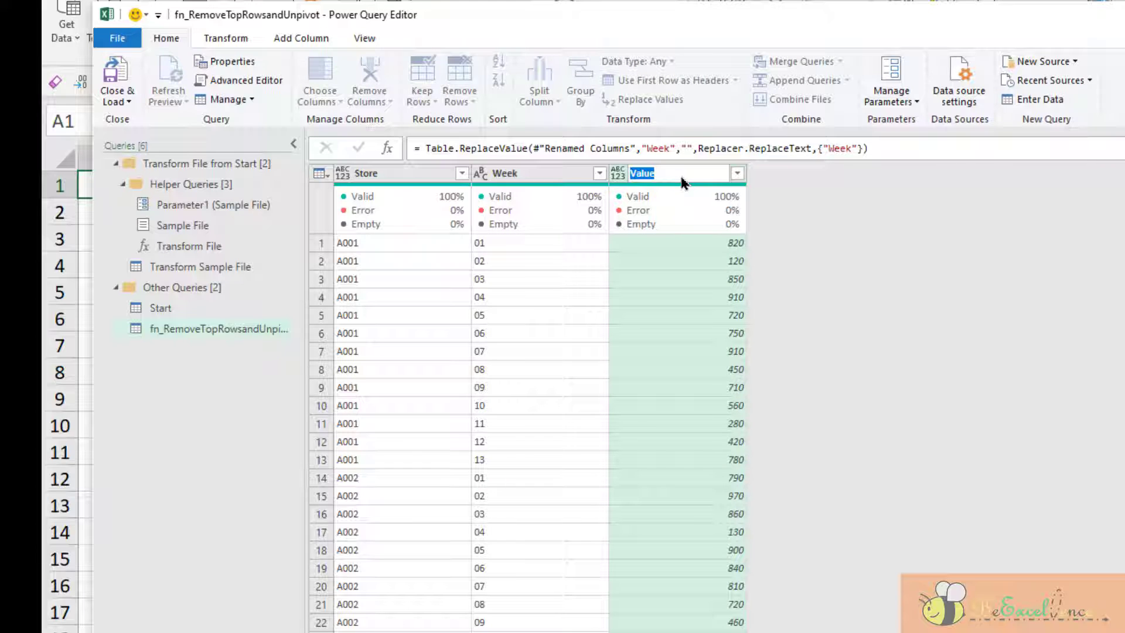
type("Sales Amt")
key("Return")
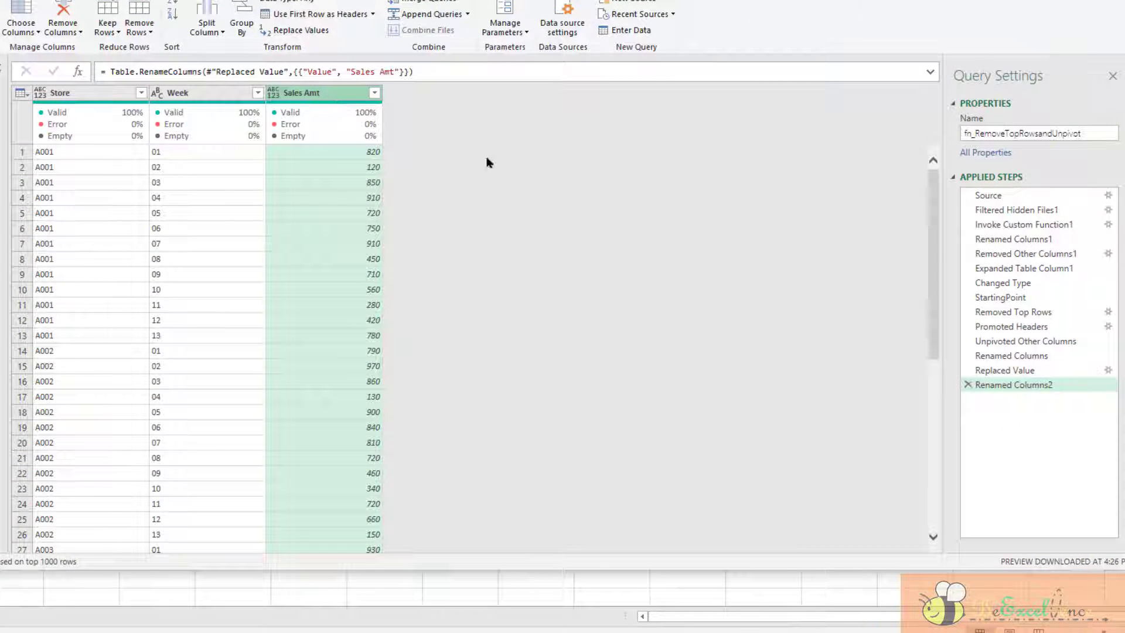
- Review the result and formula of each applied step from Removed Top Rows through Renamed Columns2
left_click(1061, 310)
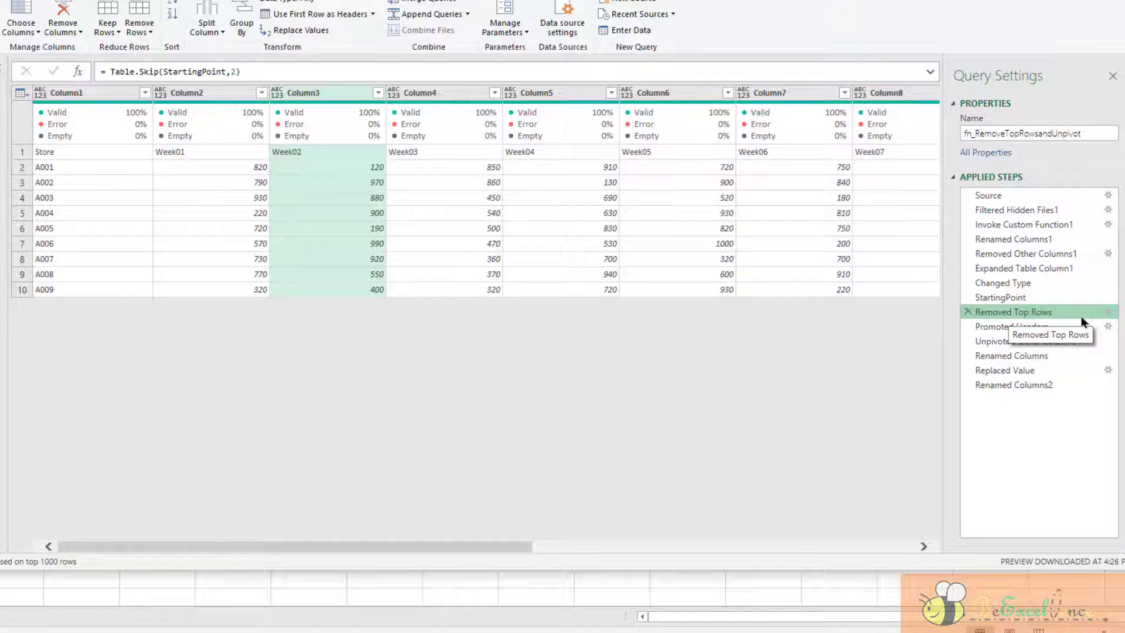
left_click(1074, 327)
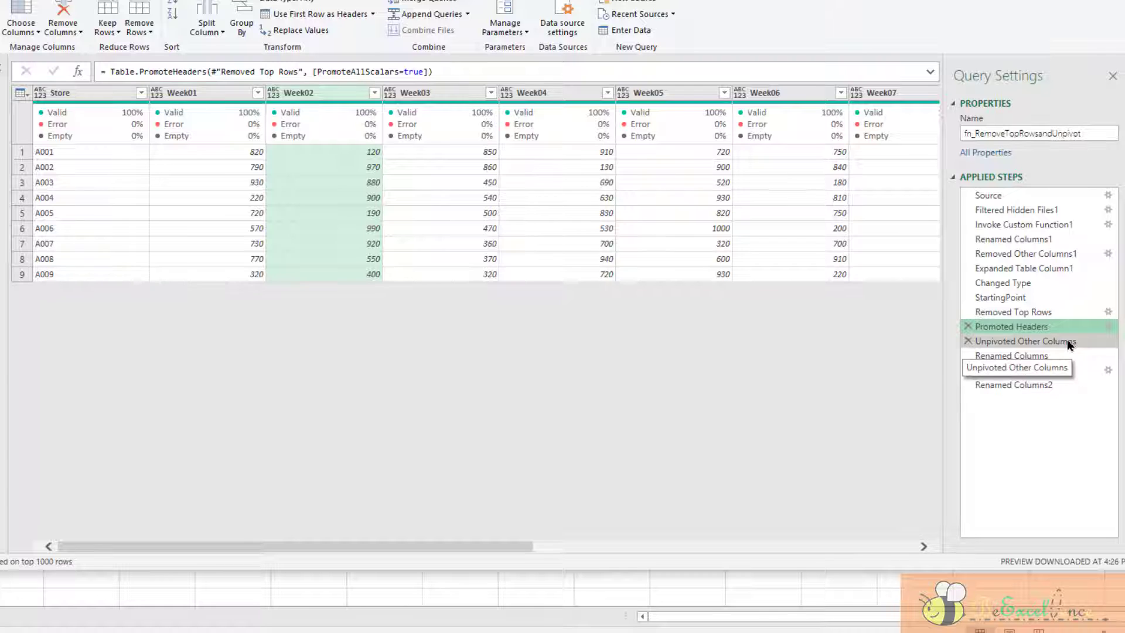
left_click(1070, 343)
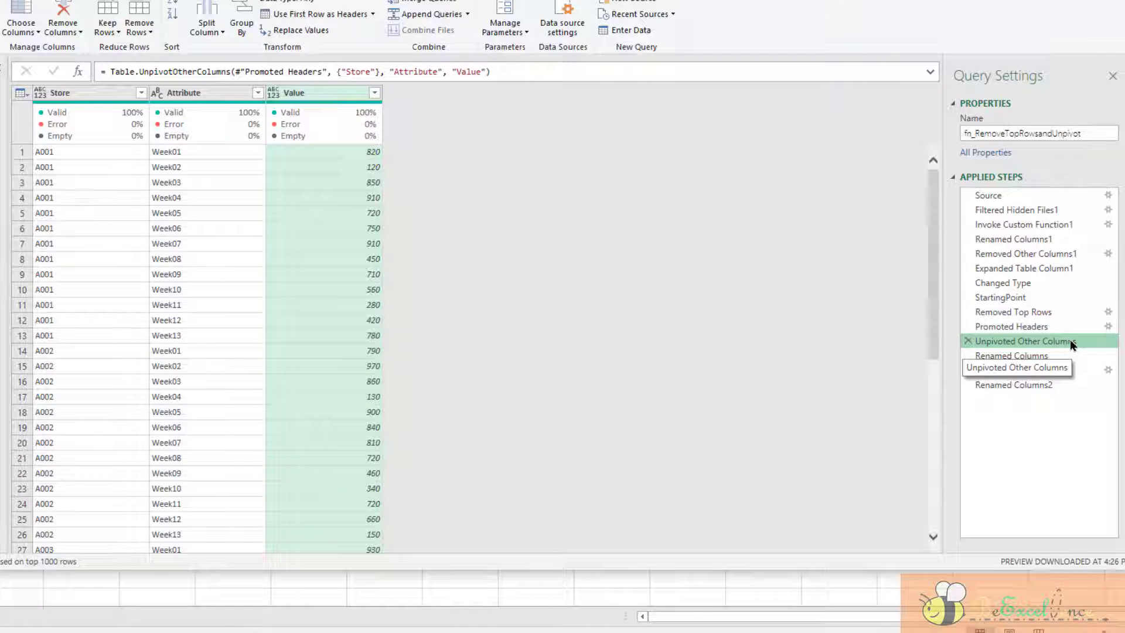
left_click(1064, 356)
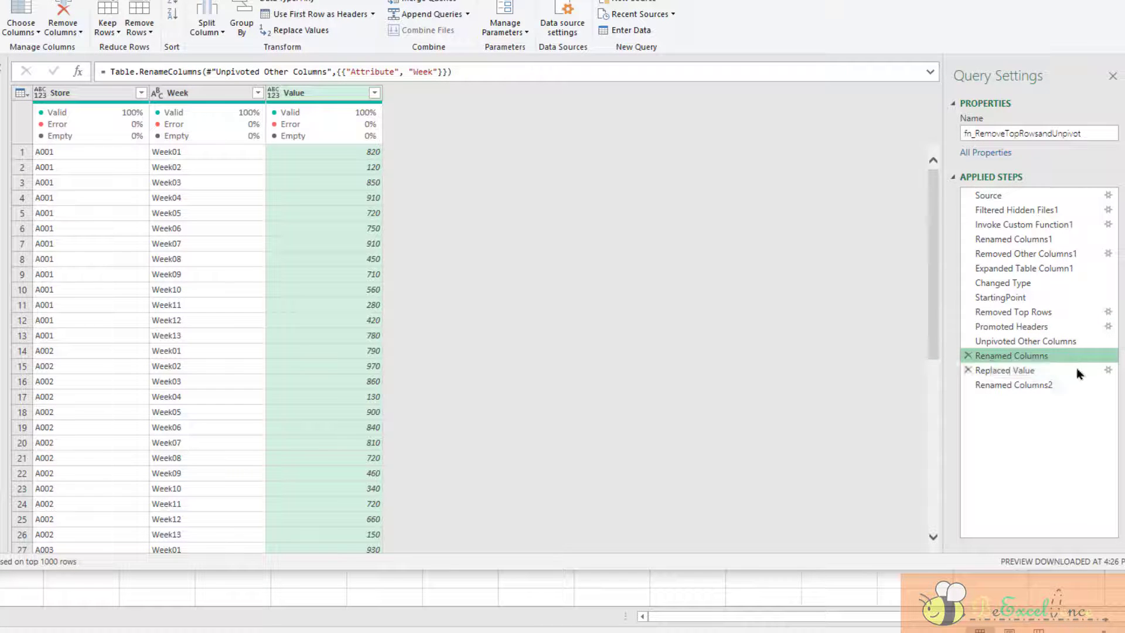
left_click(1071, 371)
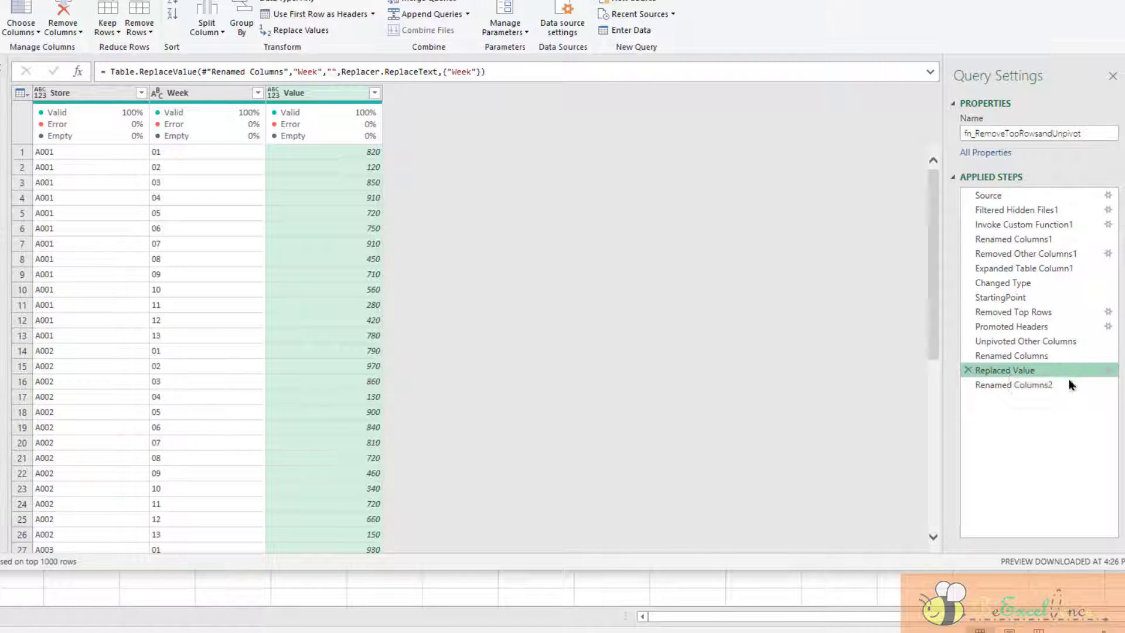
left_click(1073, 386)
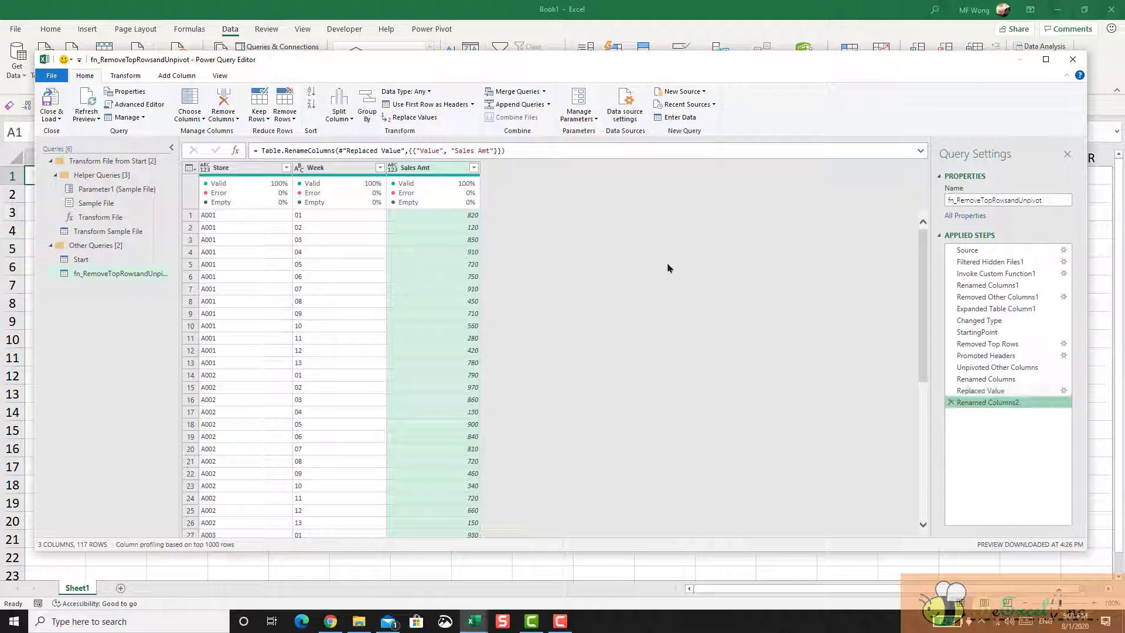
- Preview the nested tables in the Data column of the Start query for the first four rows, HK through SG
left_click(124, 260)
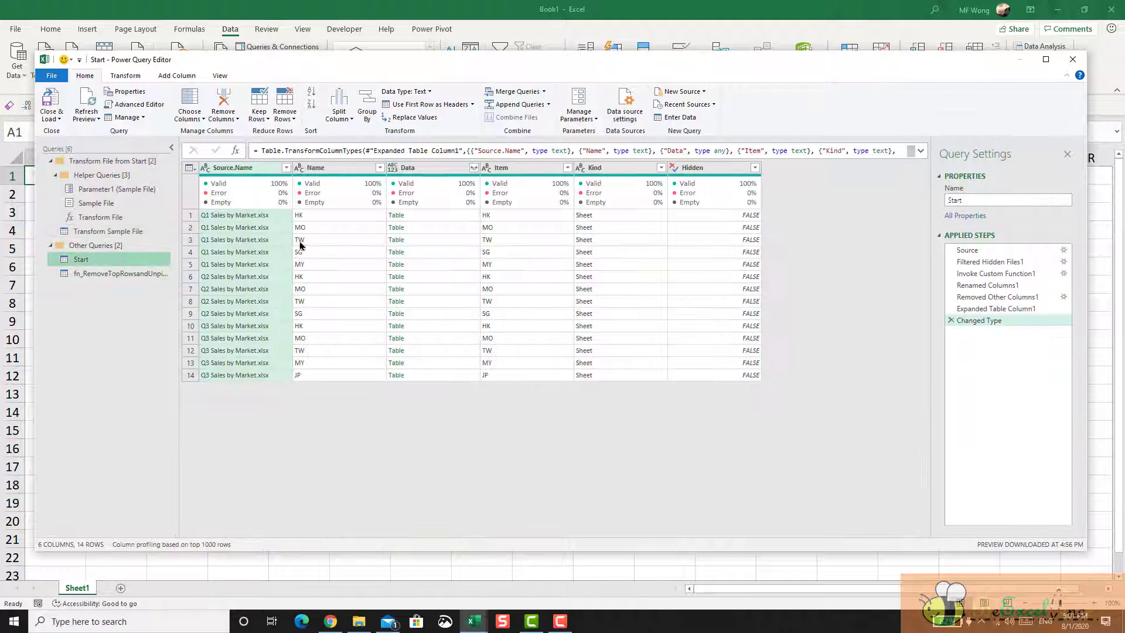
left_click(455, 218)
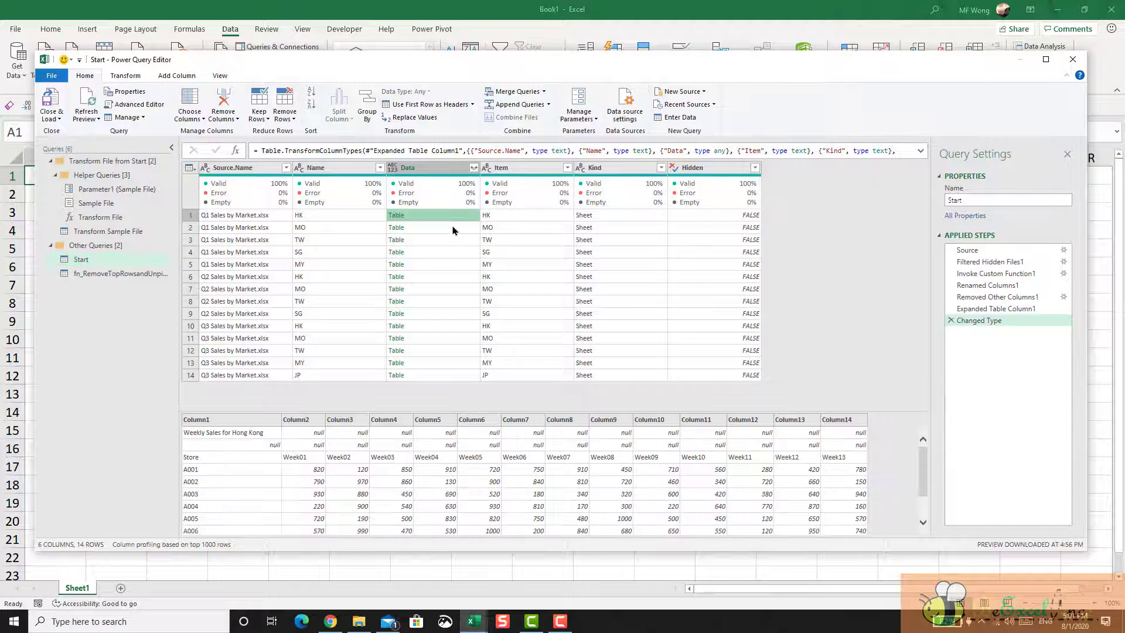
left_click(452, 232)
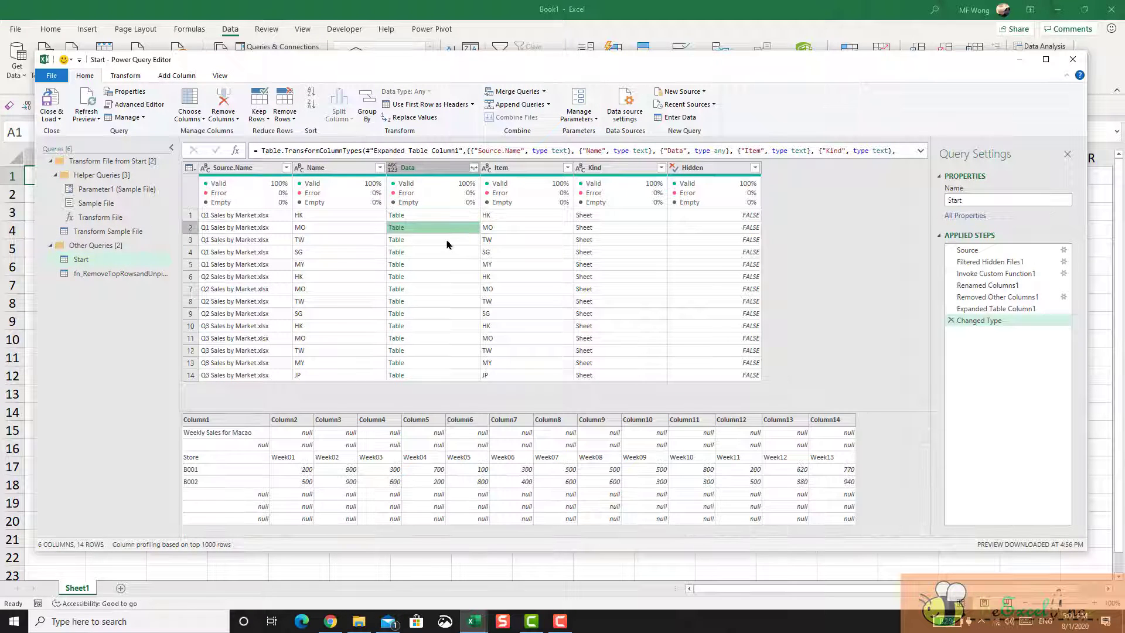
left_click(449, 241)
left_click(452, 253)
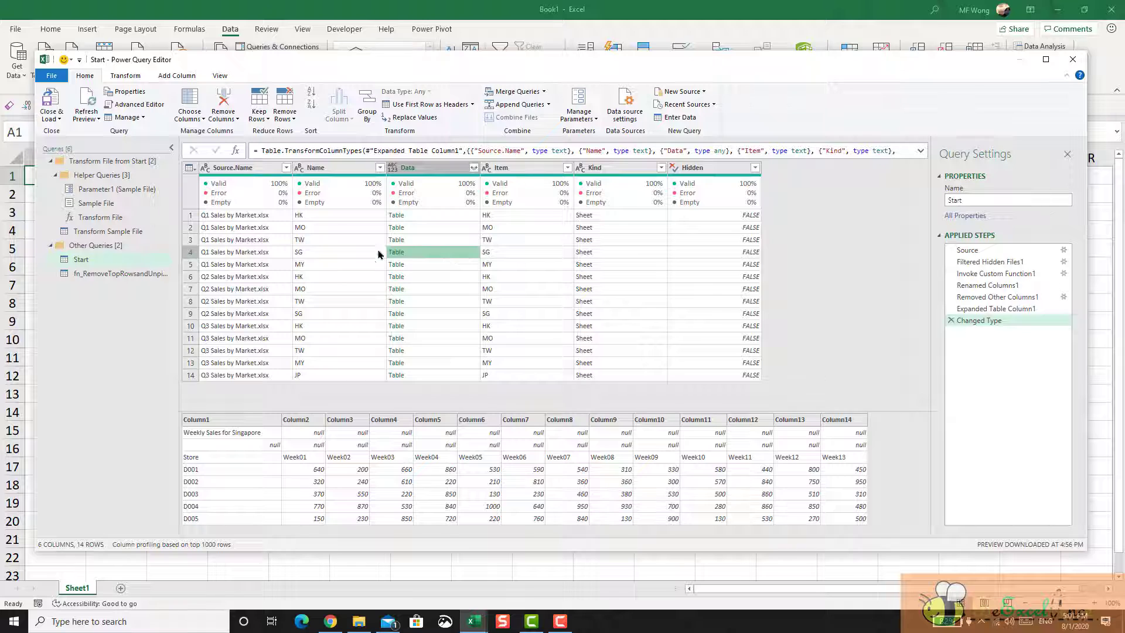
- In the Advanced Editor for fn_RemoveTopRowsandUnpivot, delete the code lines from Source through StartingPoint
left_click(140, 274)
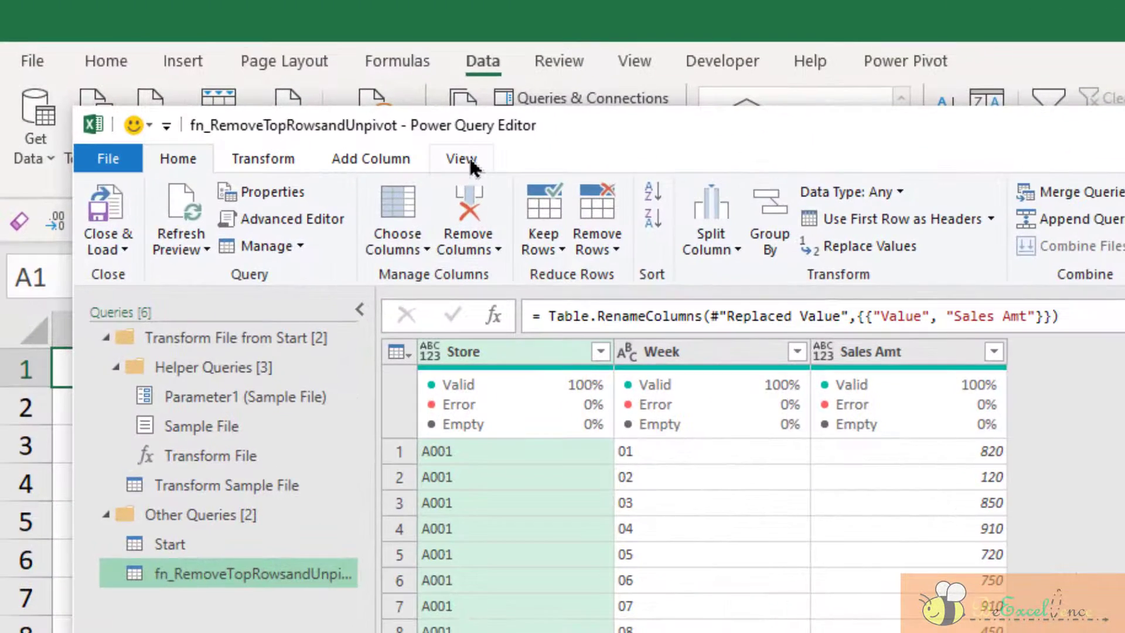
left_click(222, 76)
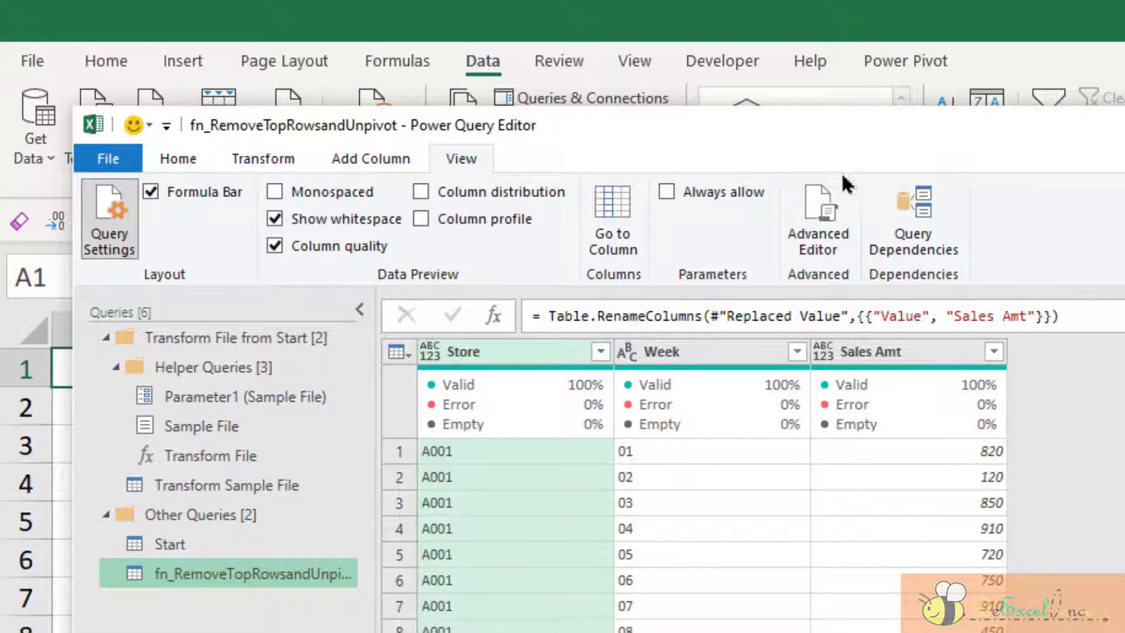
left_click(836, 222)
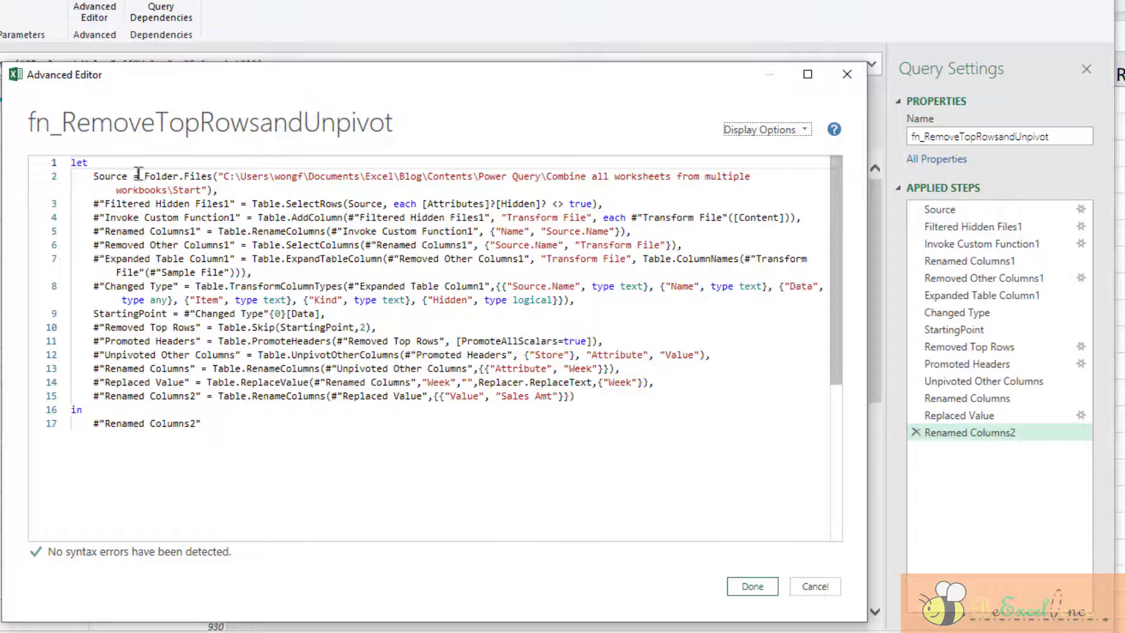
left_click(93, 176)
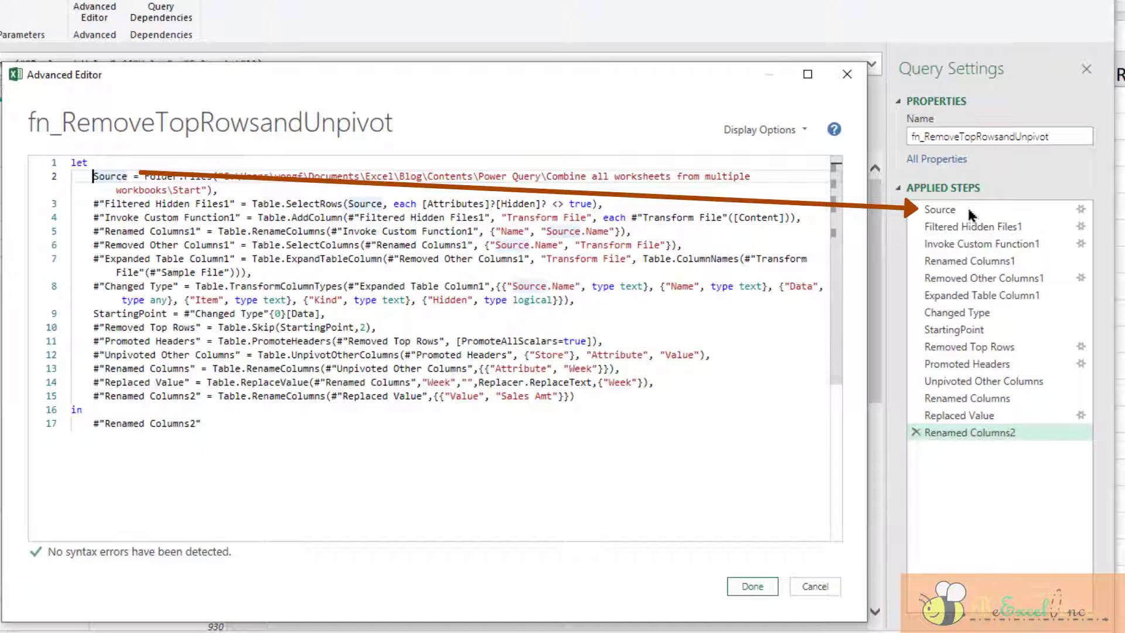
left_click(106, 204)
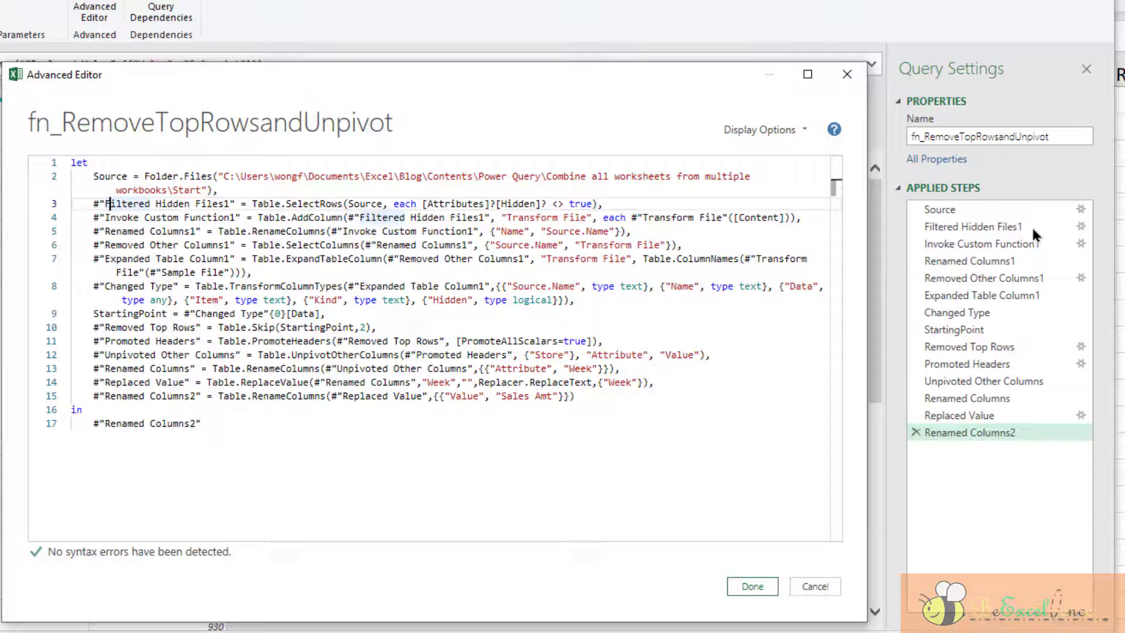
left_click(1017, 345)
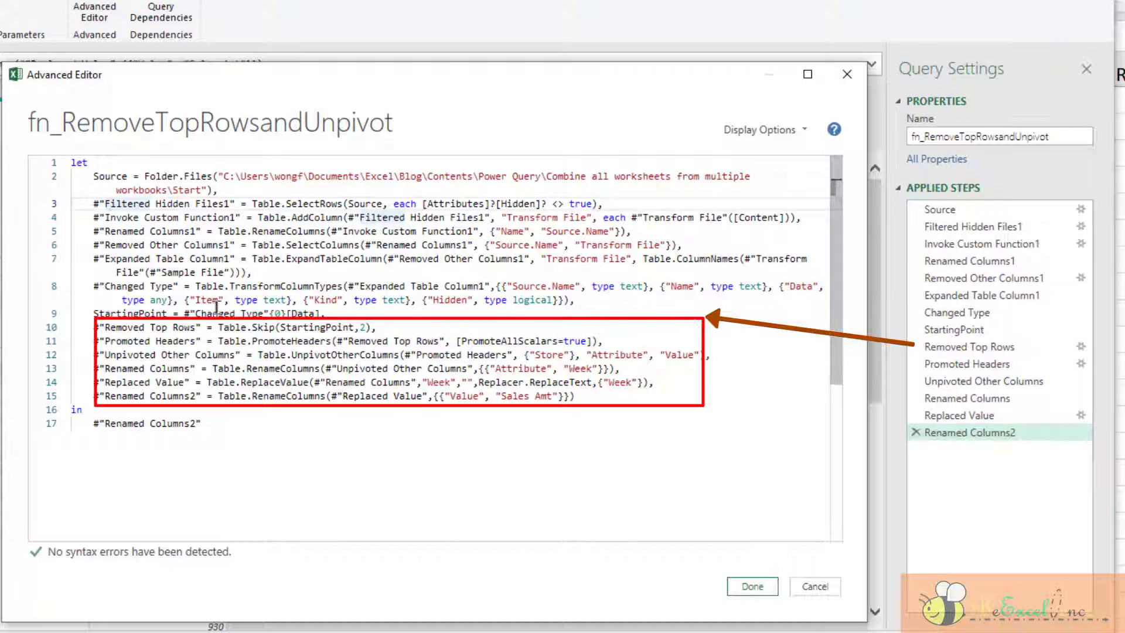
left_click(89, 327)
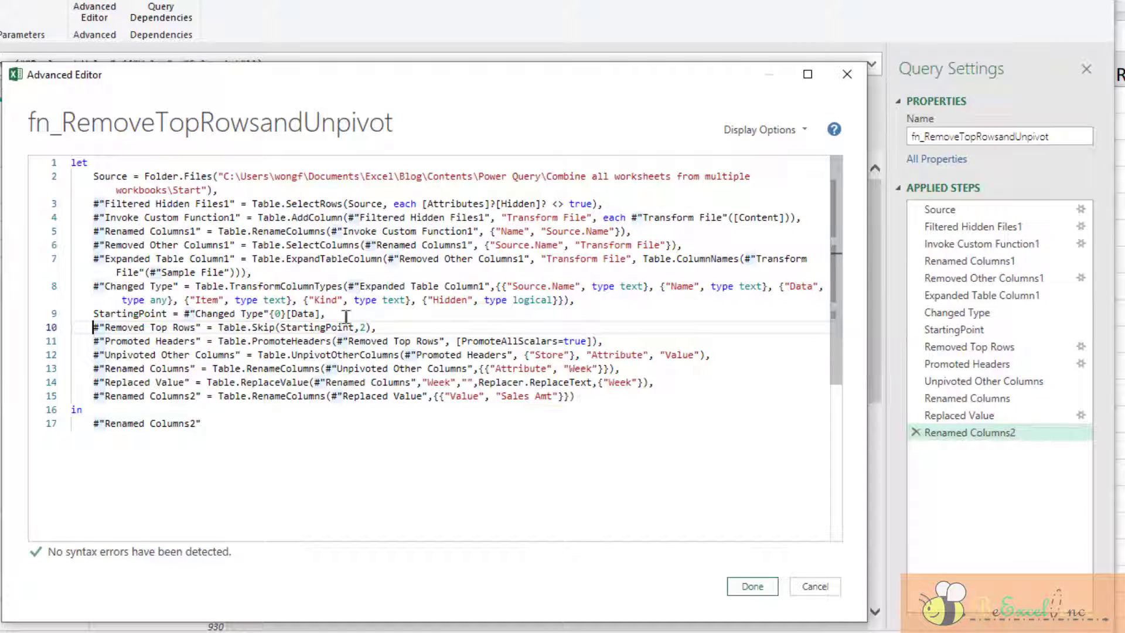
left_click_drag(346, 317, 71, 176)
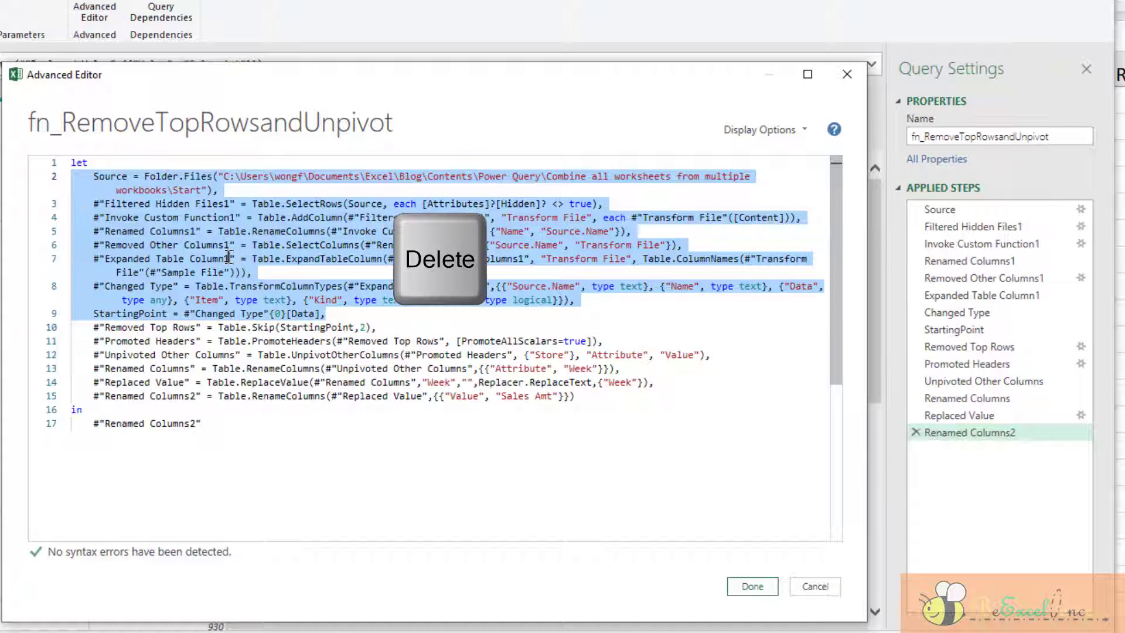
key("Delete")
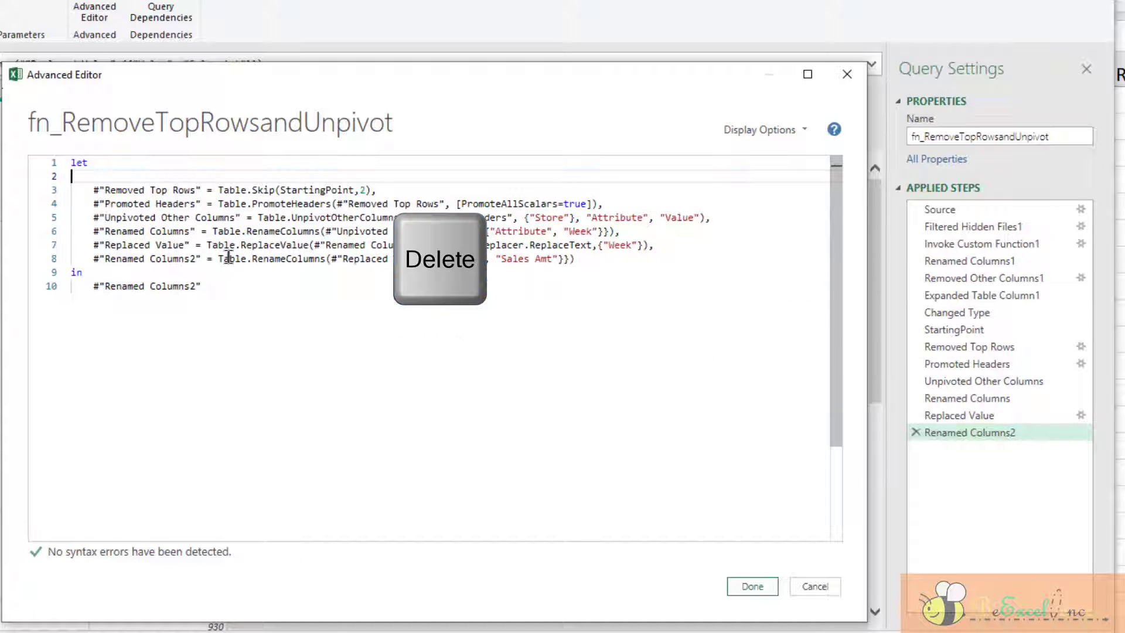
- Review the remaining code lines from Removed Top Rows through Renamed Columns2
left_click(94, 190)
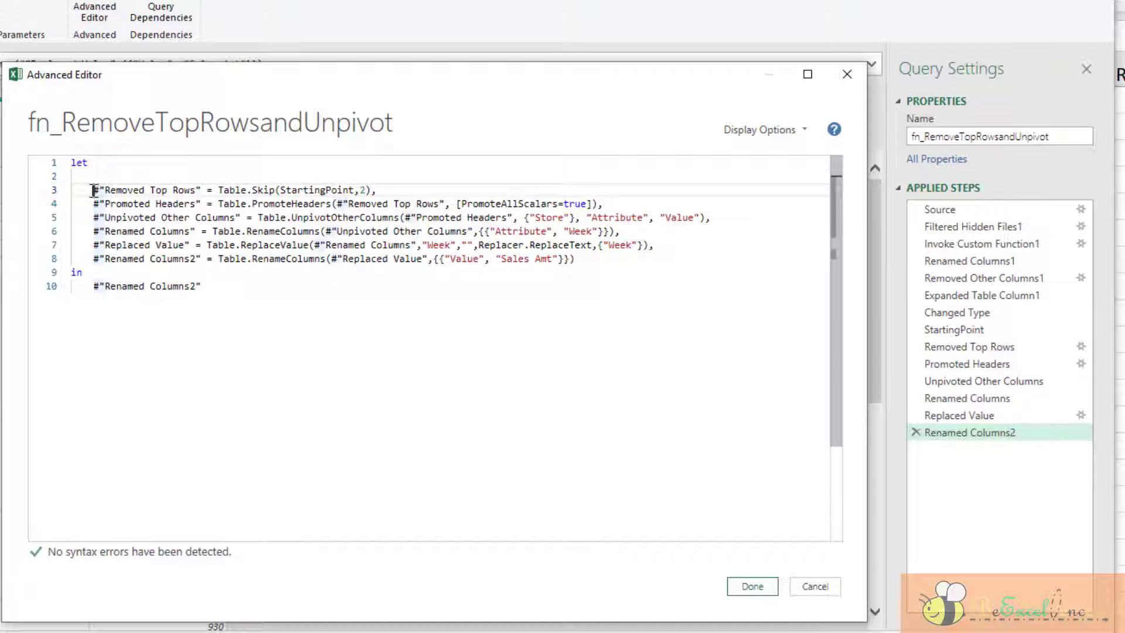
left_click(94, 203)
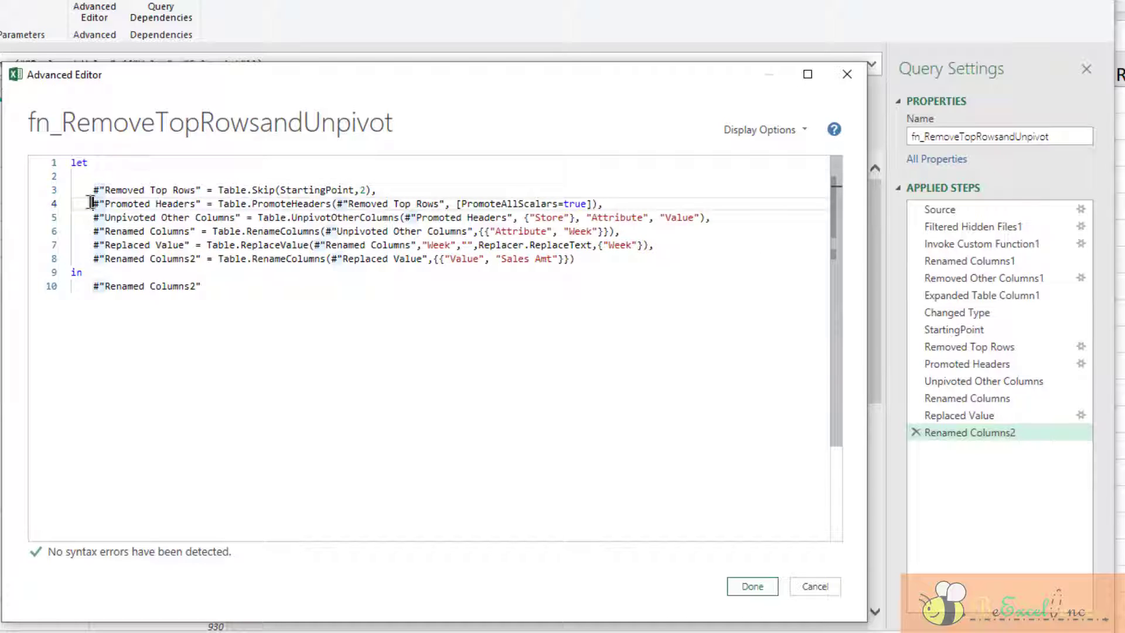
left_click(92, 219)
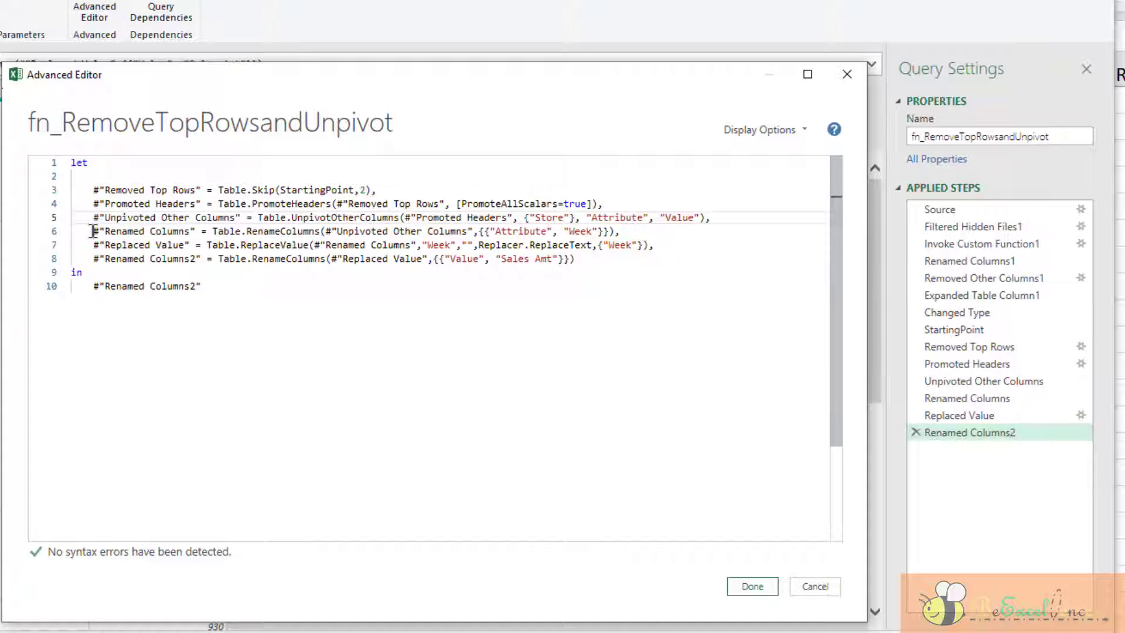
left_click(96, 232)
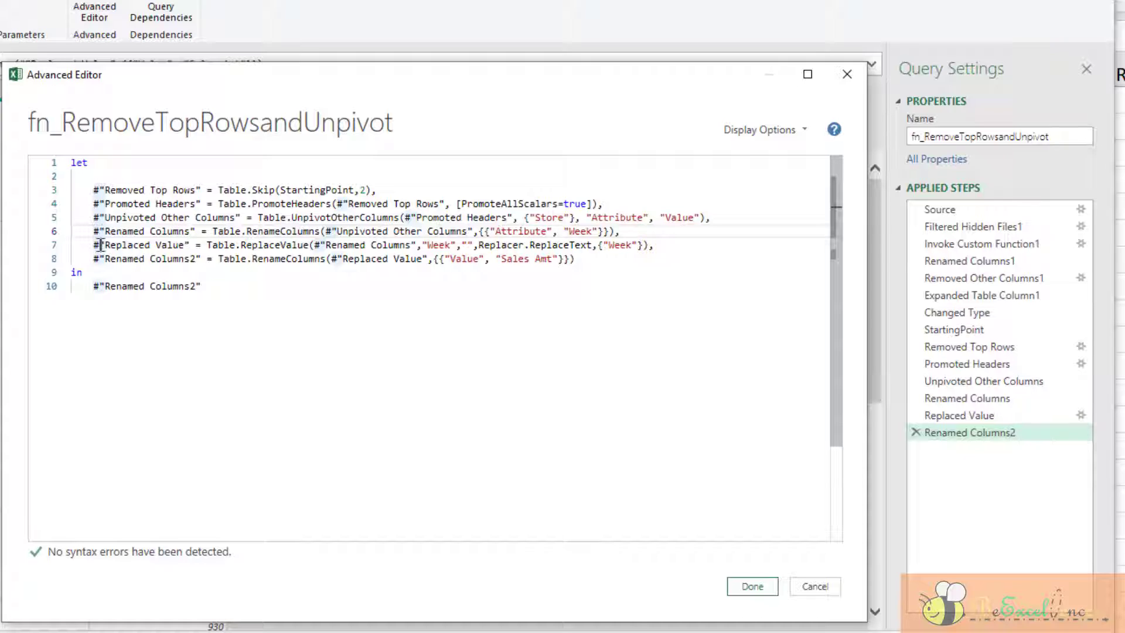
left_click(98, 245)
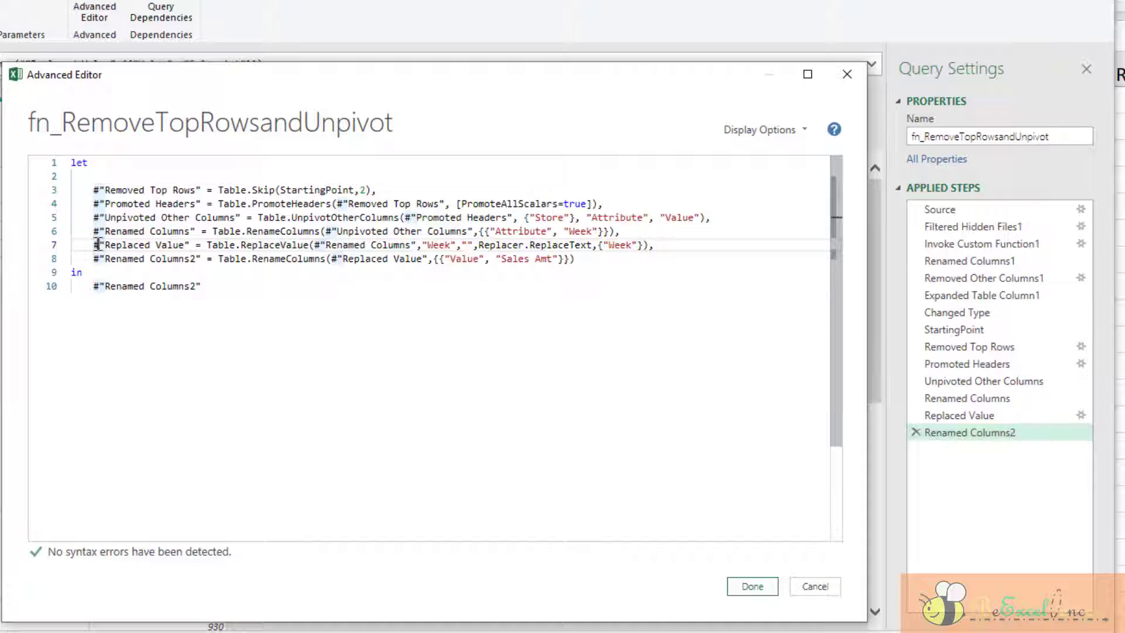
left_click(98, 258)
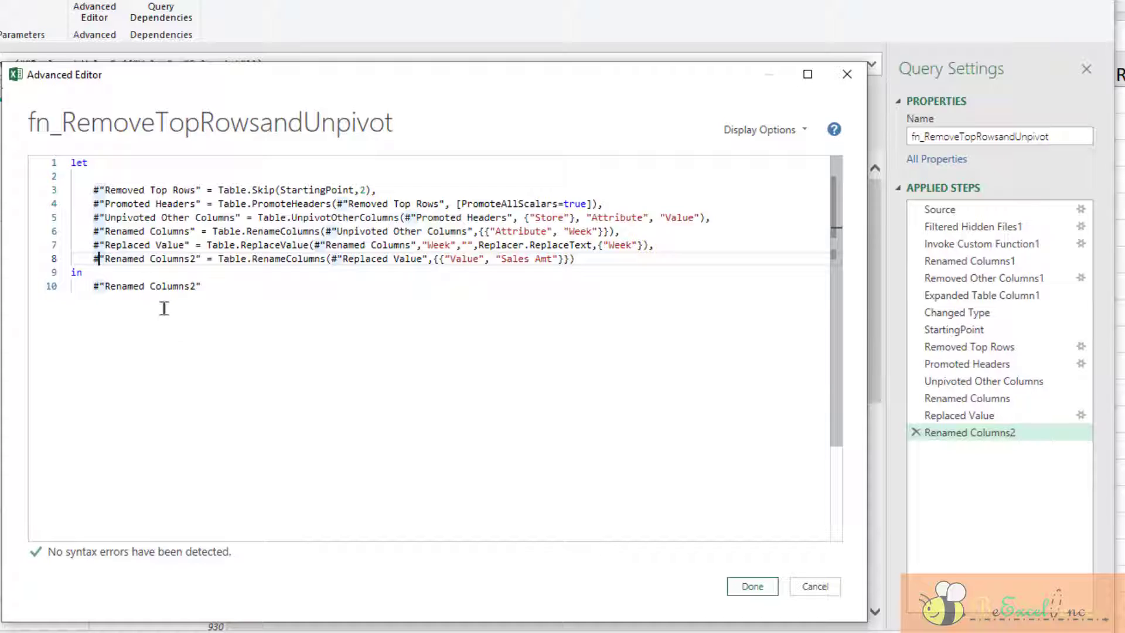
- Insert the function header "(StartingPoint as table) =>" above the let line, with a blank line between them
left_click(74, 169)
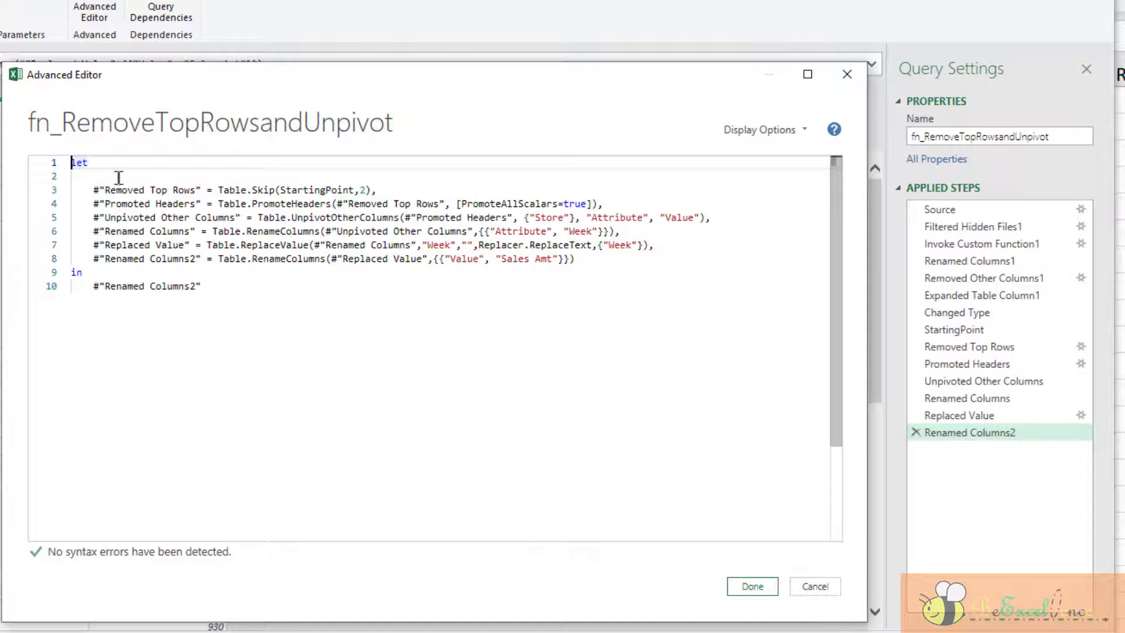
key("Return")
key("Return")
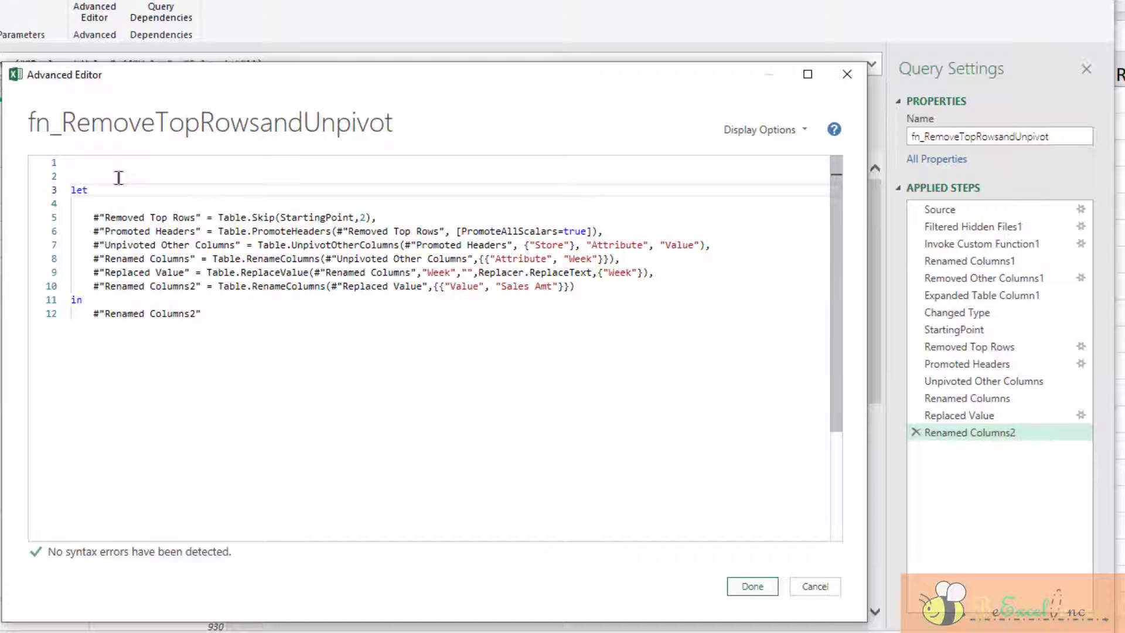
key("Up")
key("Up")
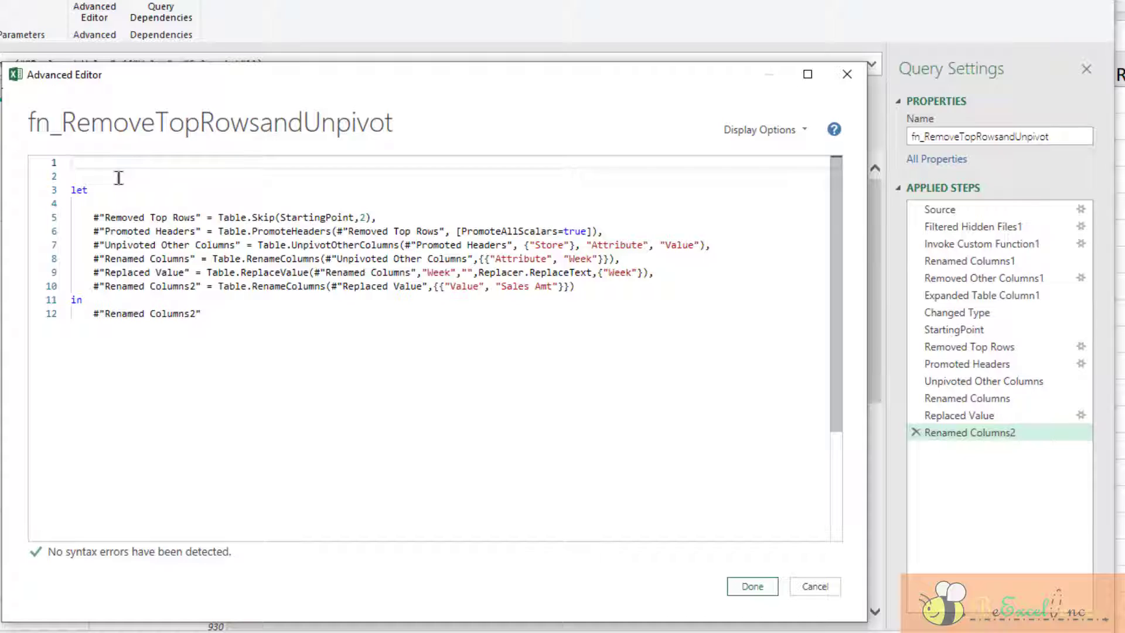
type("(")
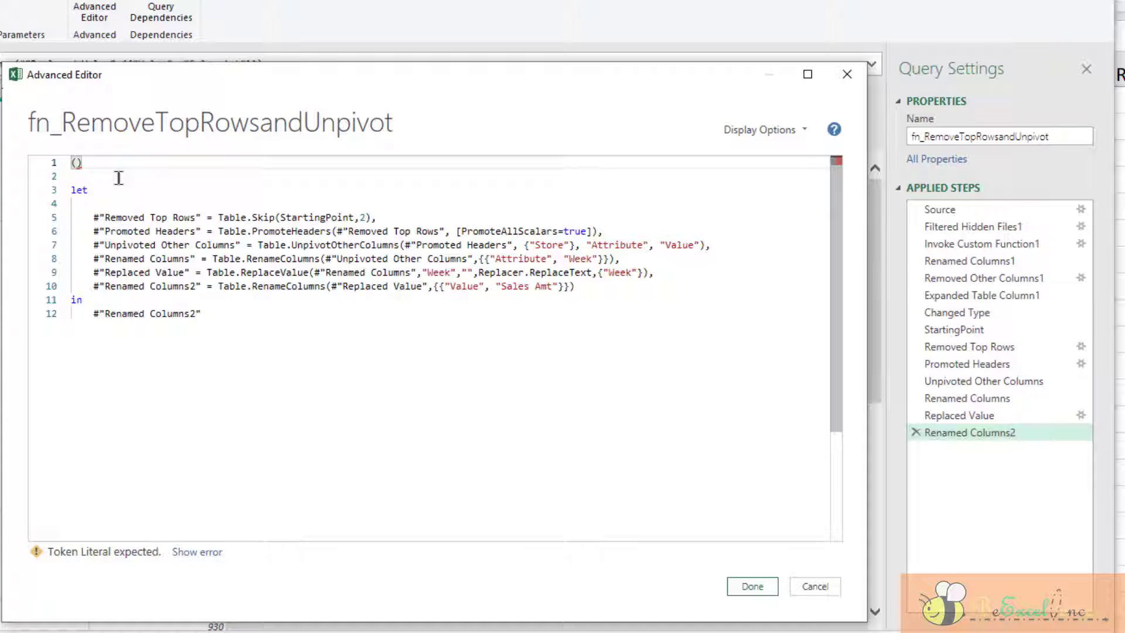
type("Start")
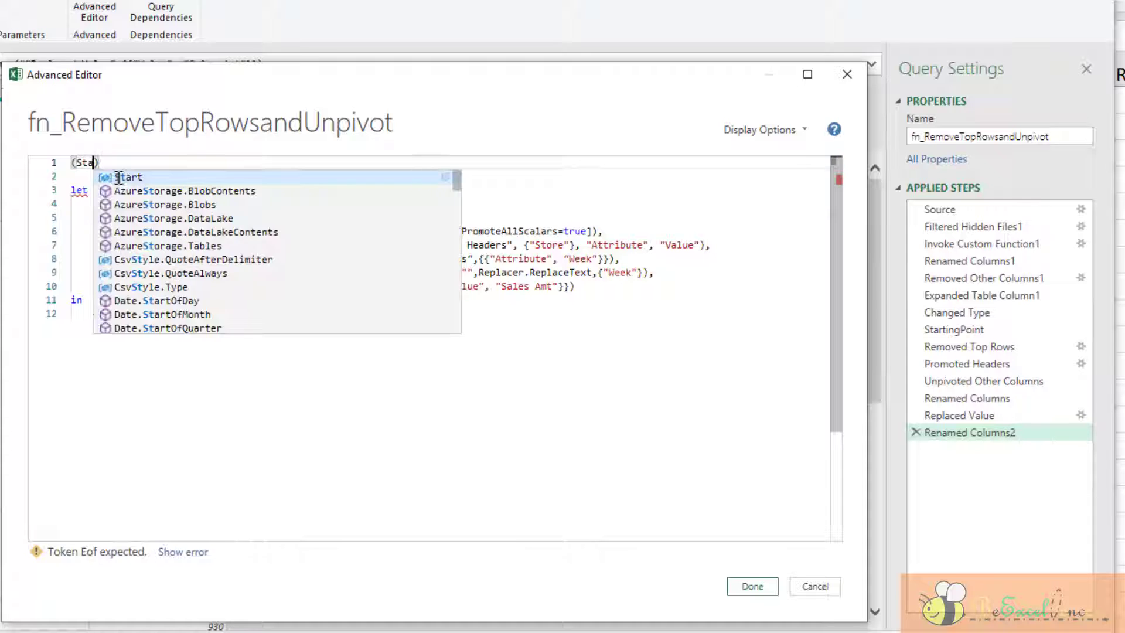
type("ing")
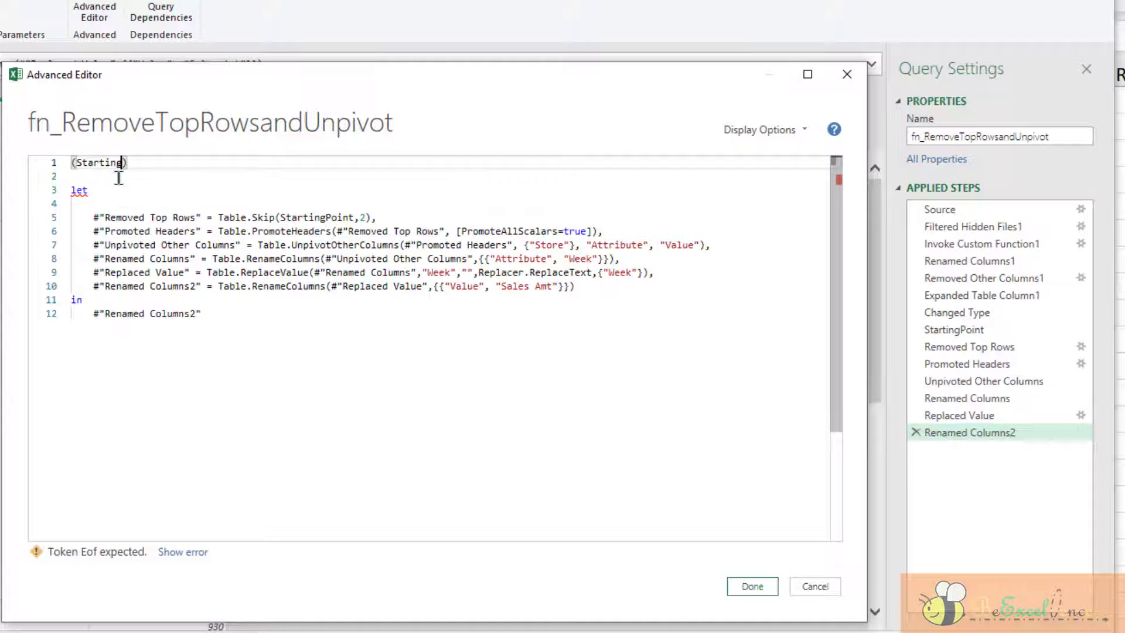
type("Point as table")
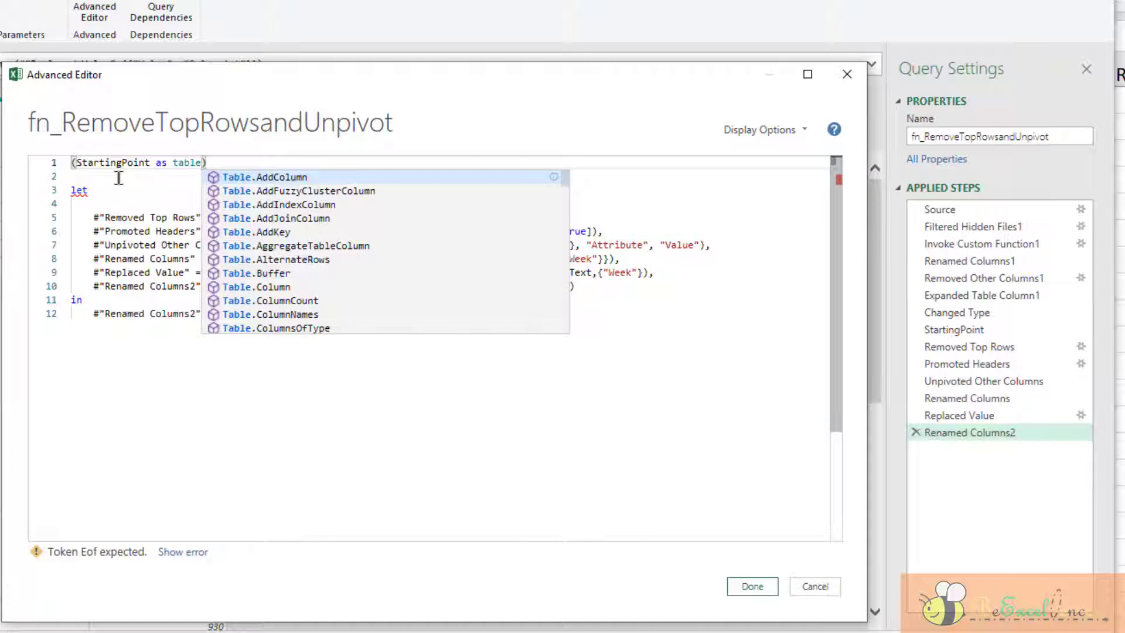
type(")")
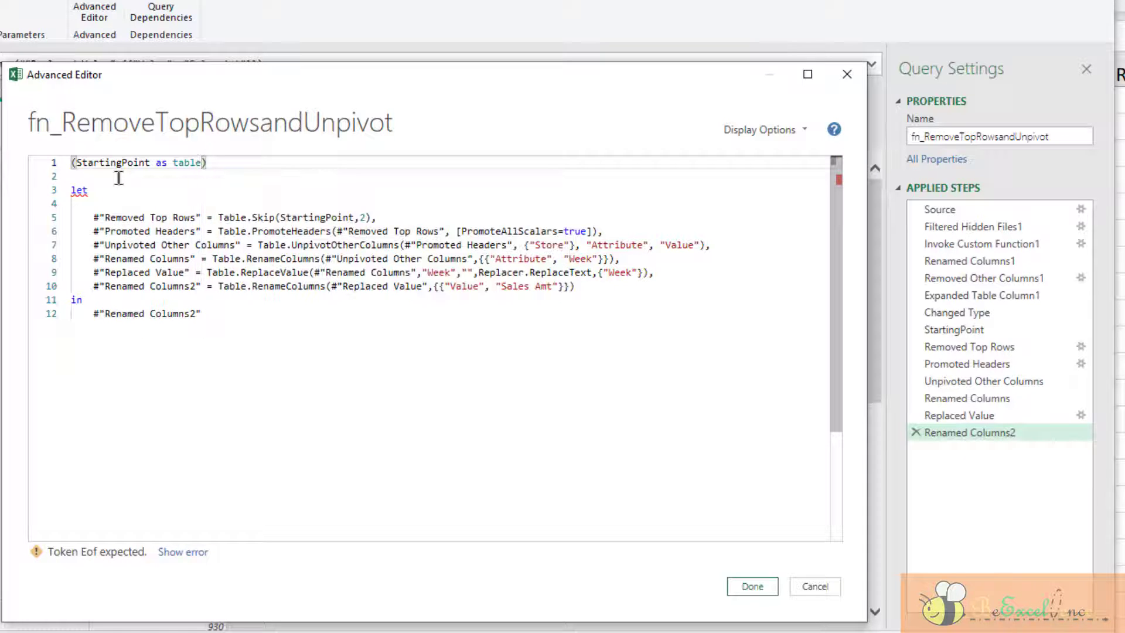
type(" =")
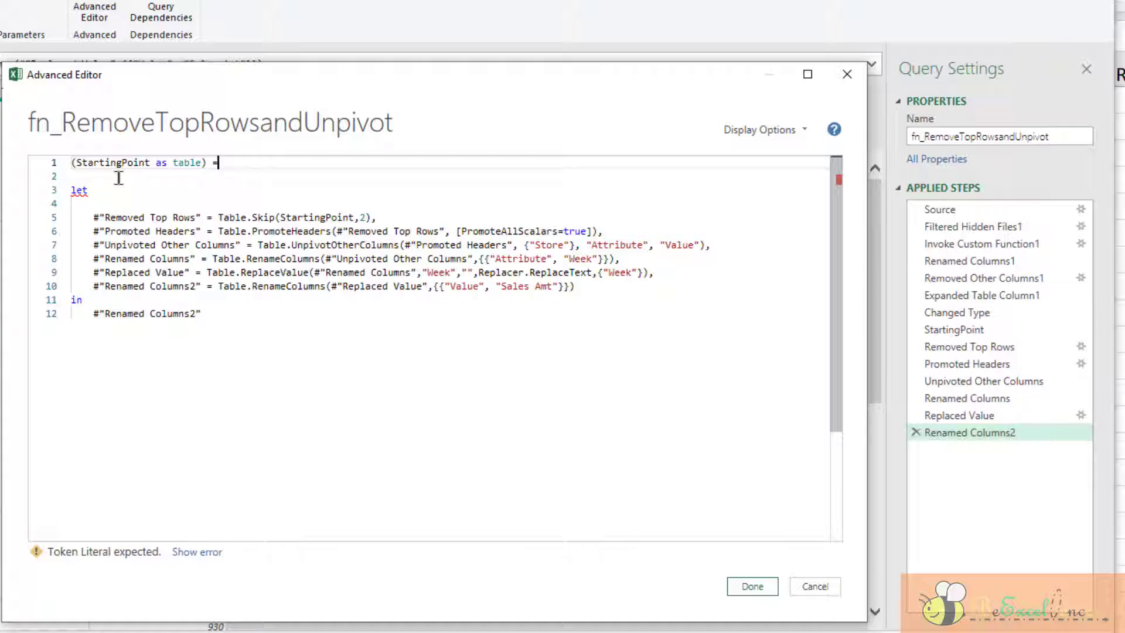
type(">")
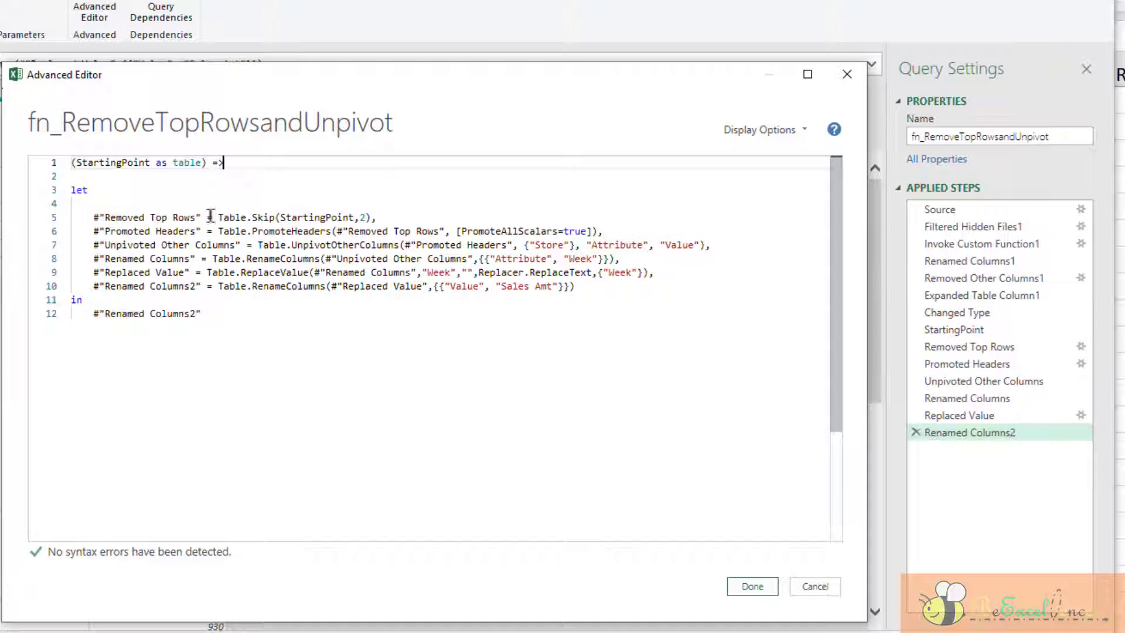
- Check the StartingPoint parameter against its use in Table.Skip, then apply the function code and return to the Start query
double_click(124, 164)
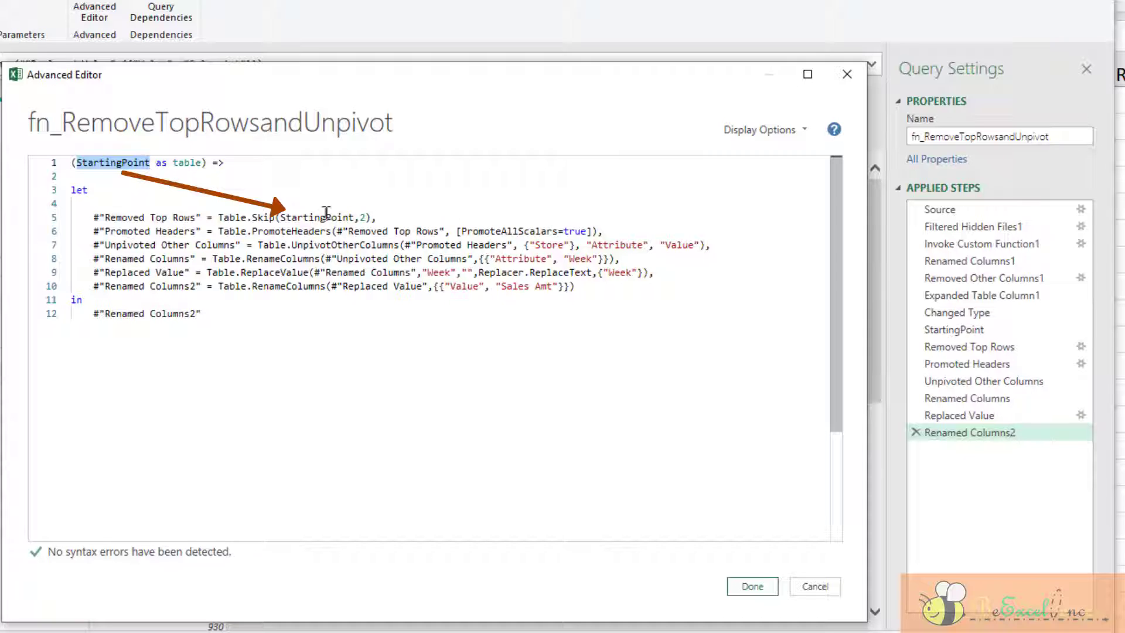
triple_click(331, 217)
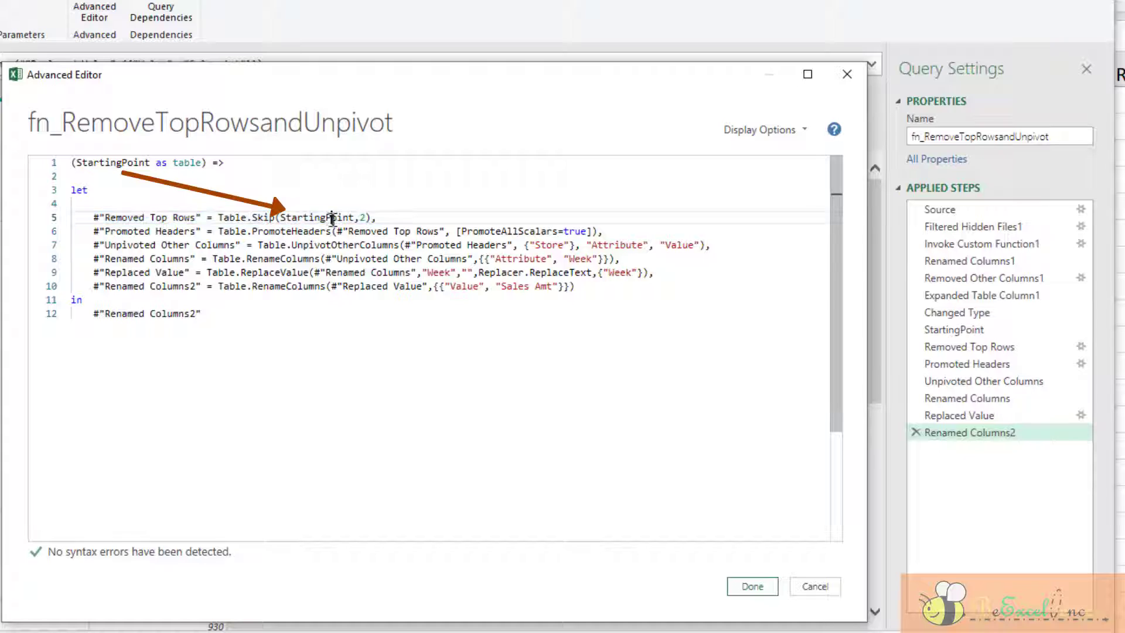
double_click(330, 218)
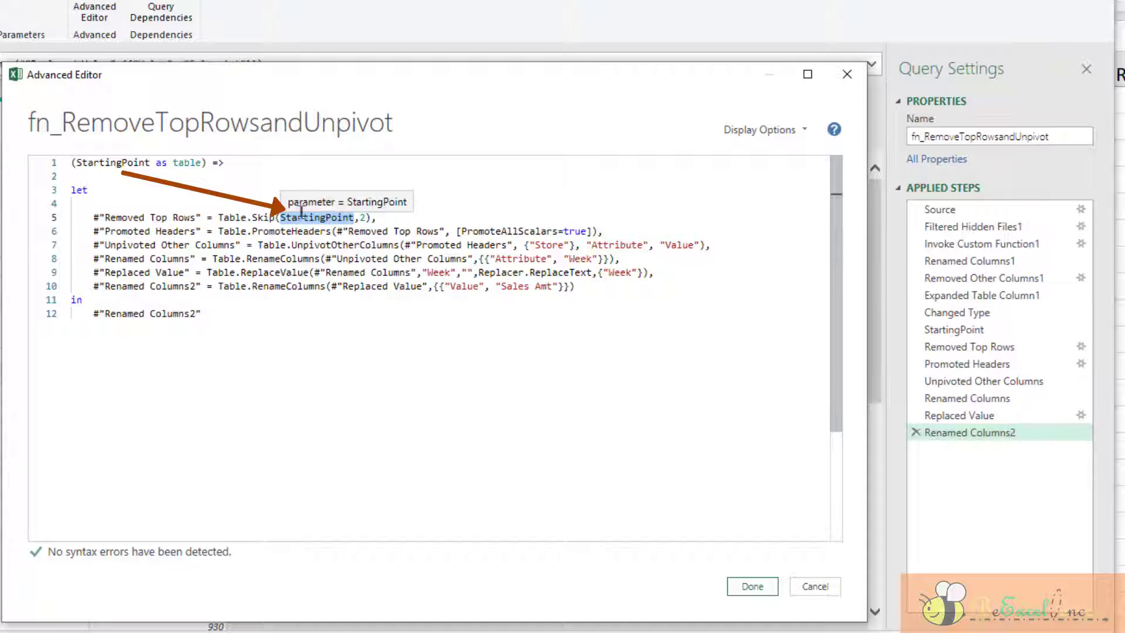
left_click_drag(206, 163, 76, 163)
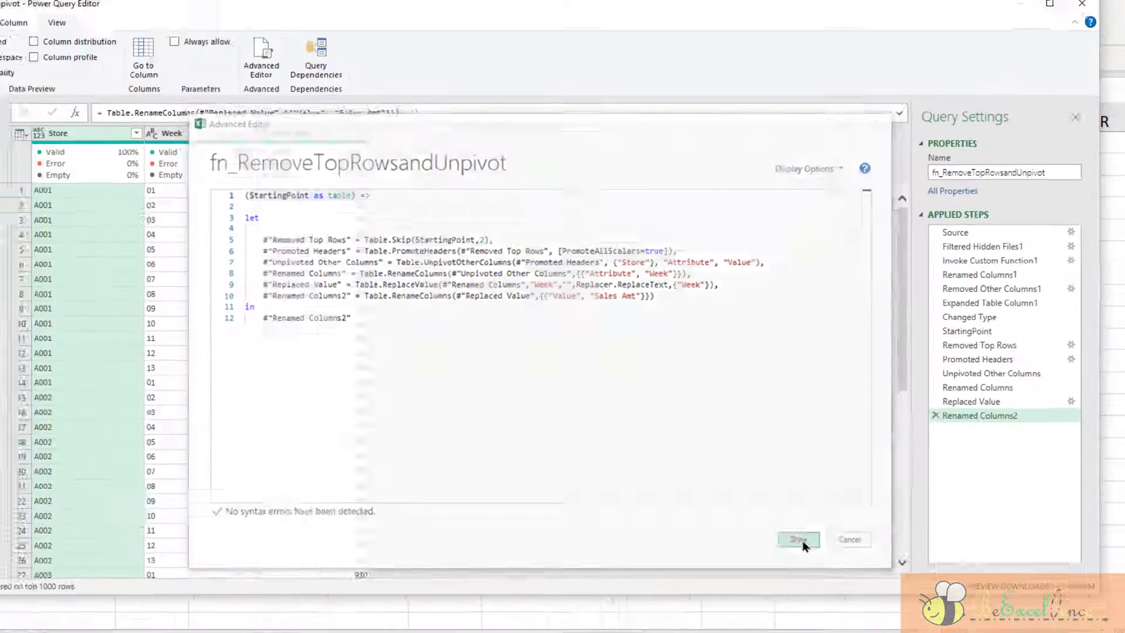
left_click(754, 589)
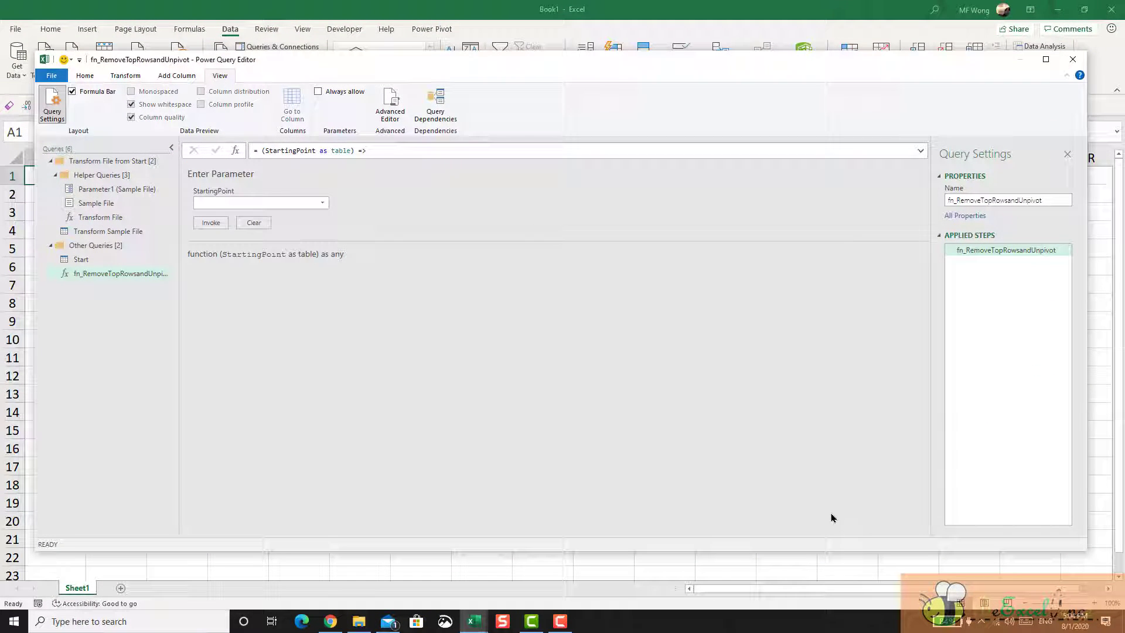
left_click(109, 260)
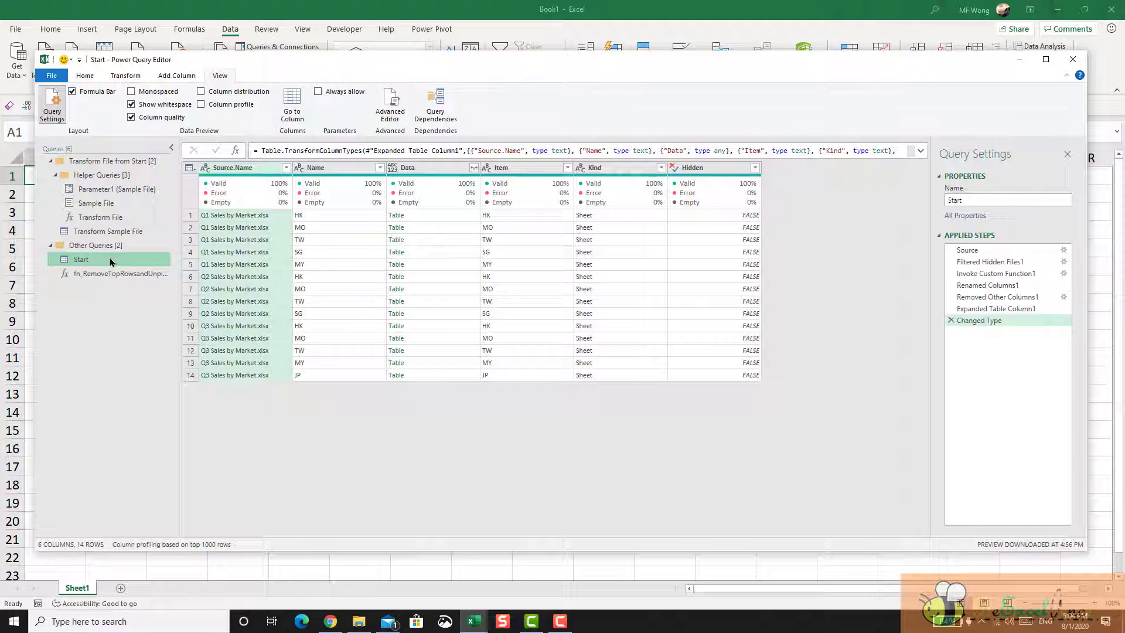
- Preview the nested tables in the first three rows of the Data column
left_click(449, 220)
left_click(450, 232)
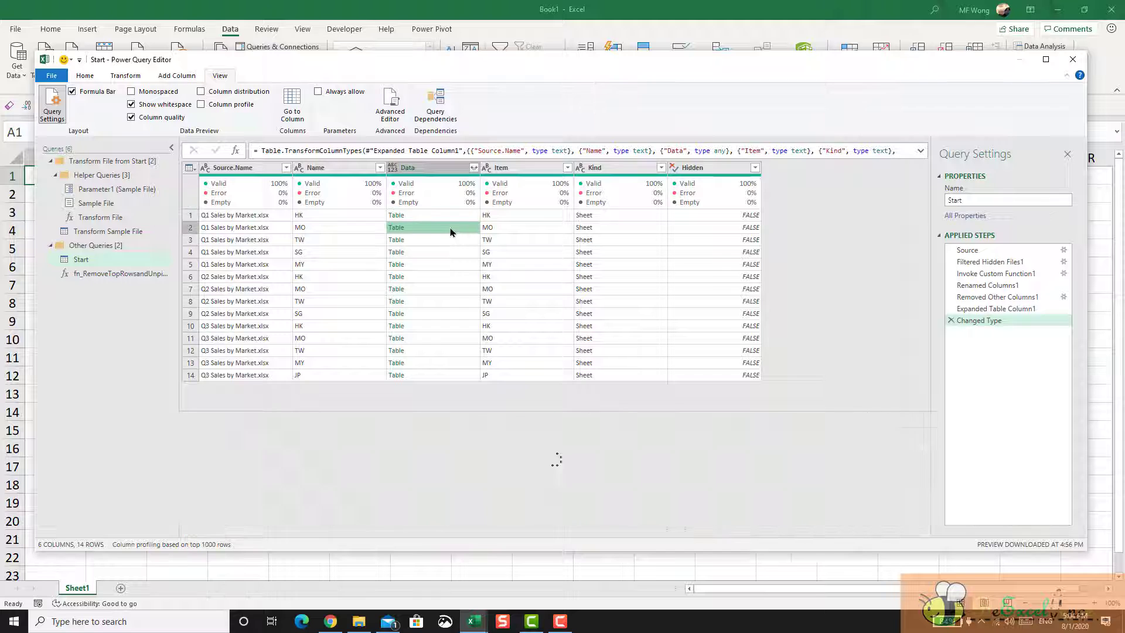
left_click(451, 240)
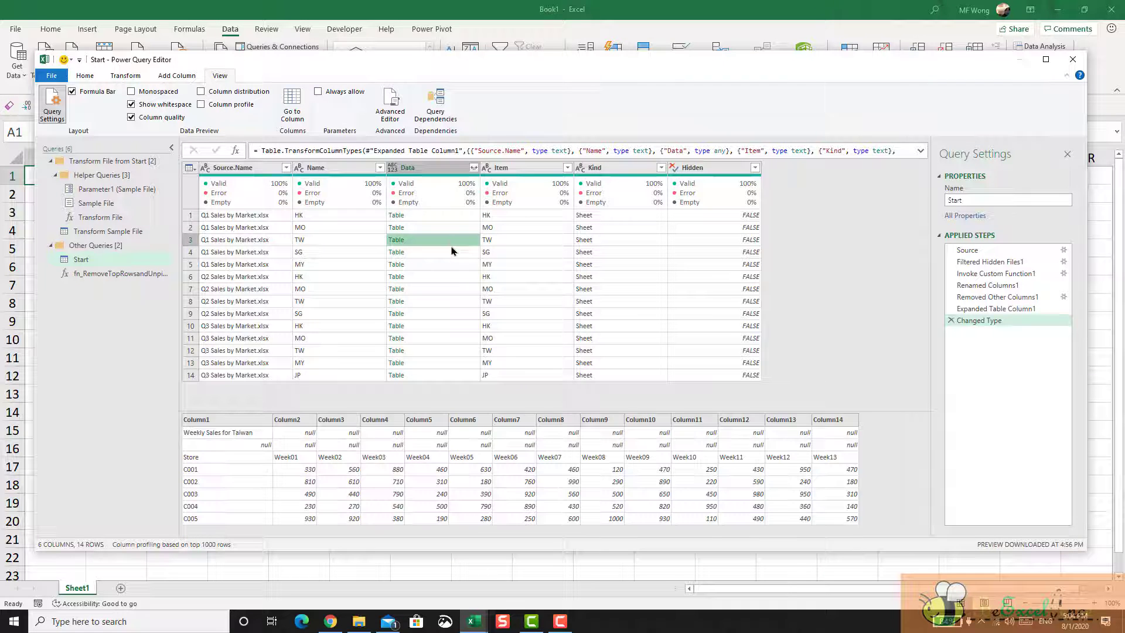
- Keep only the Name and Data columns in the Start query, removing all other columns
left_click(349, 168)
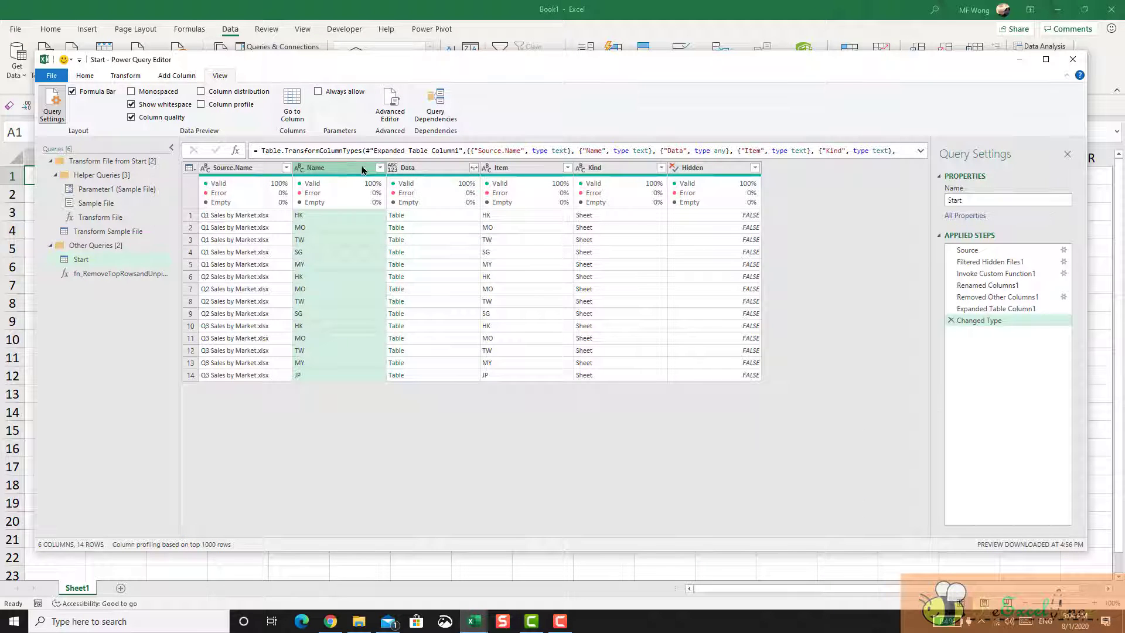
left_click(432, 170)
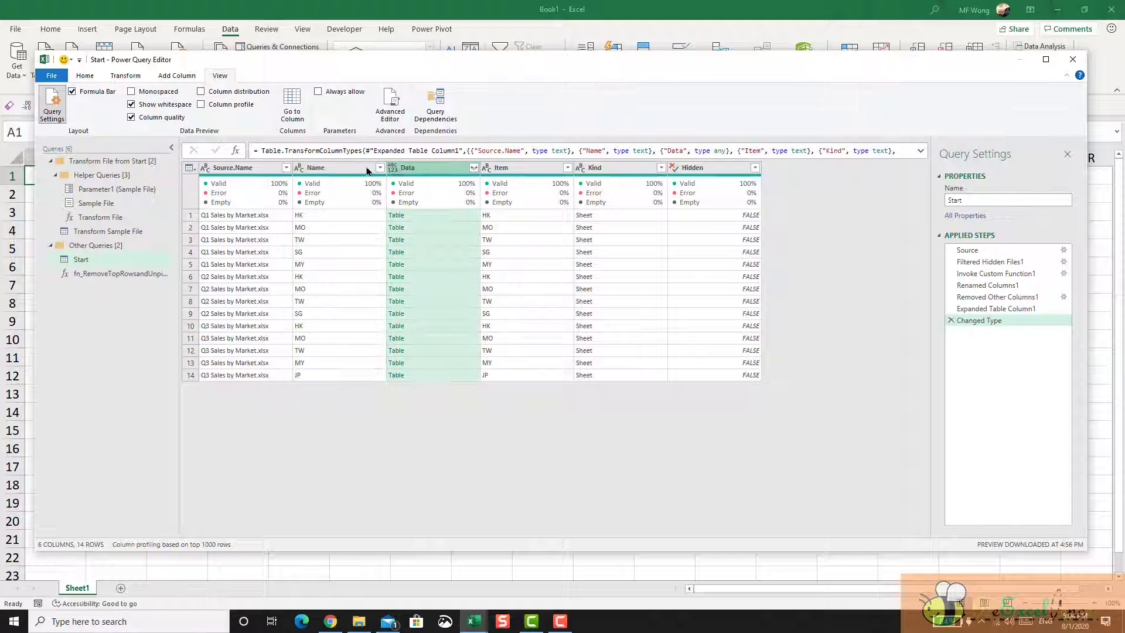
left_click(345, 170, "ctrl")
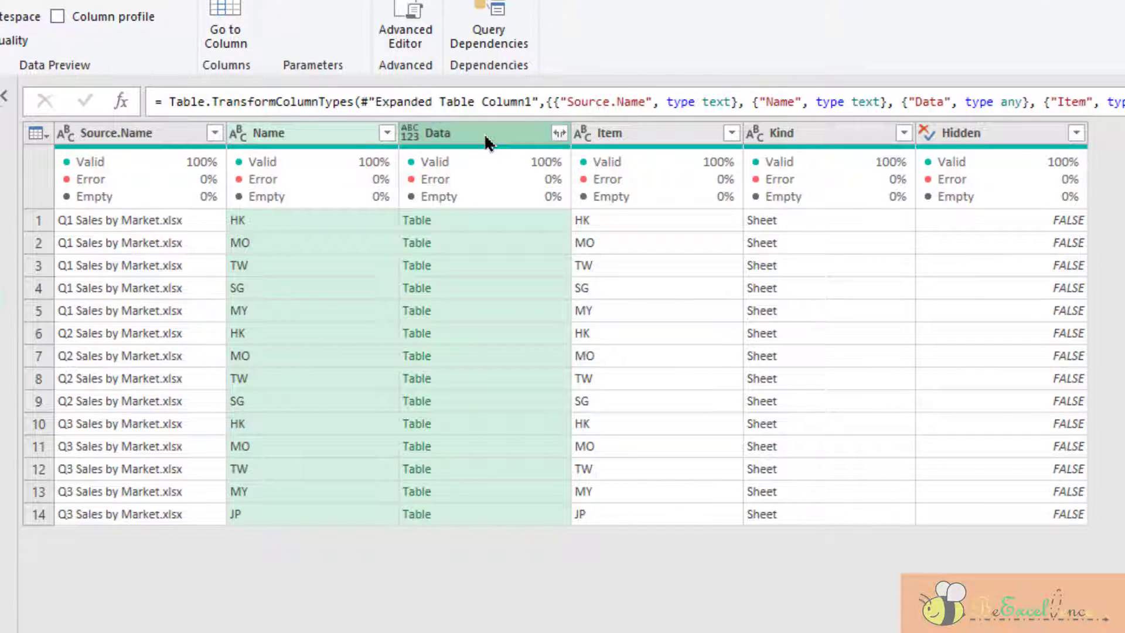
right_click(484, 133)
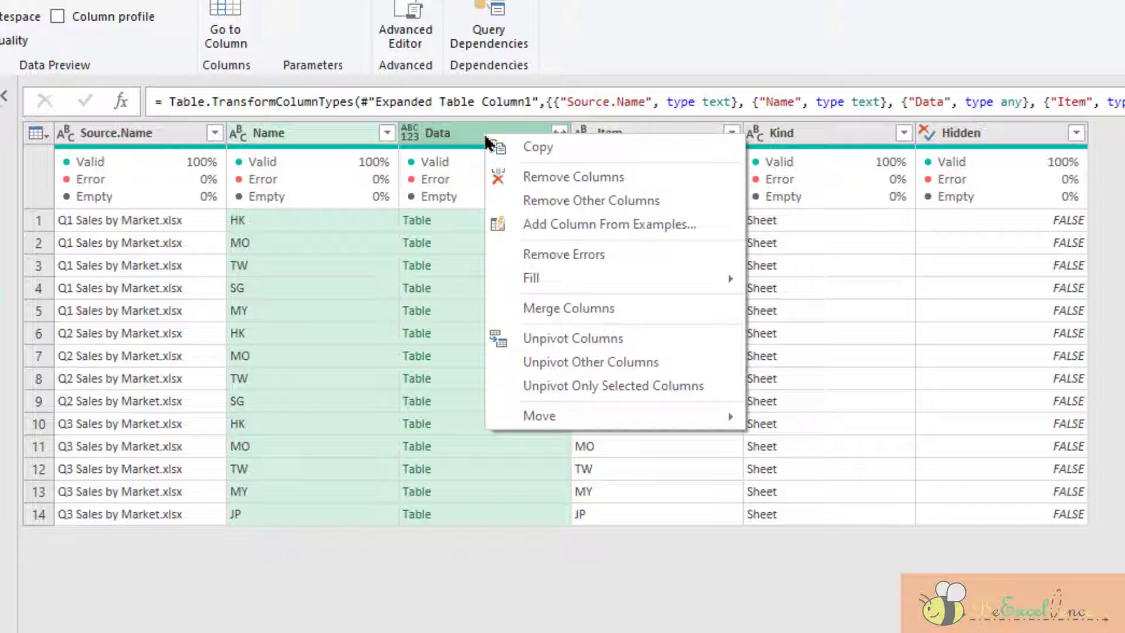
left_click(685, 201)
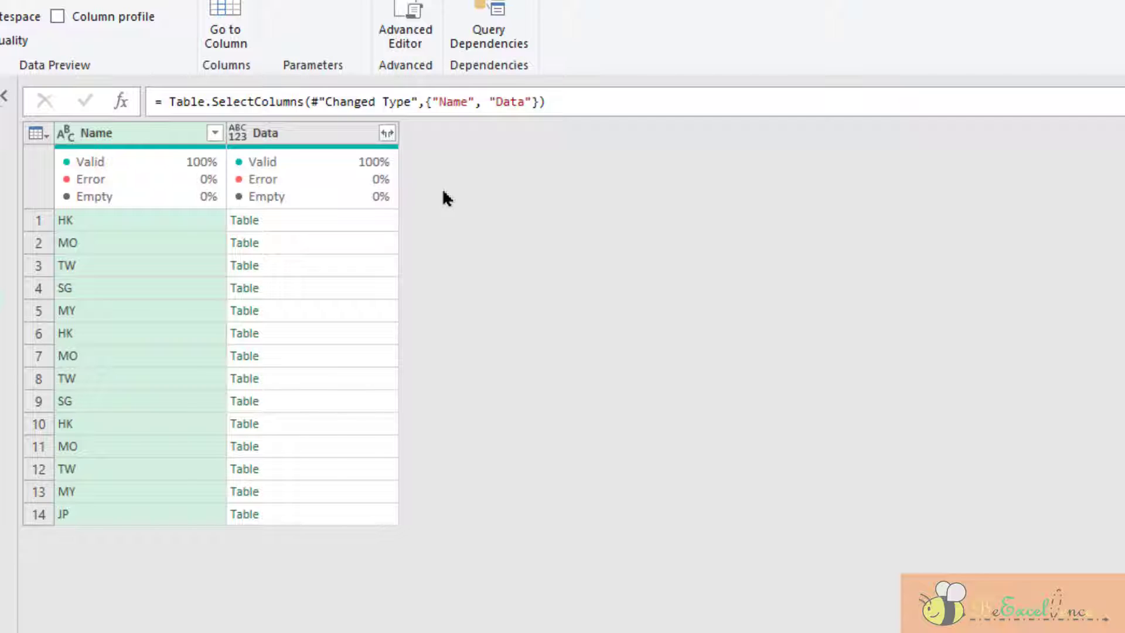
- Rename the Name column to Market
left_click(159, 226)
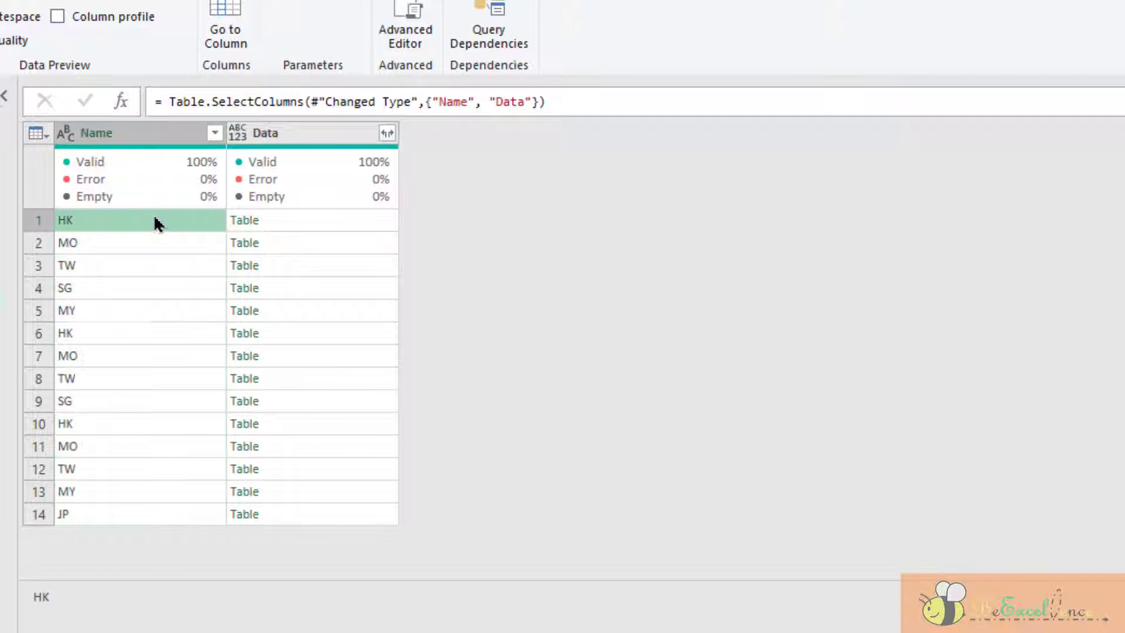
left_click(157, 134)
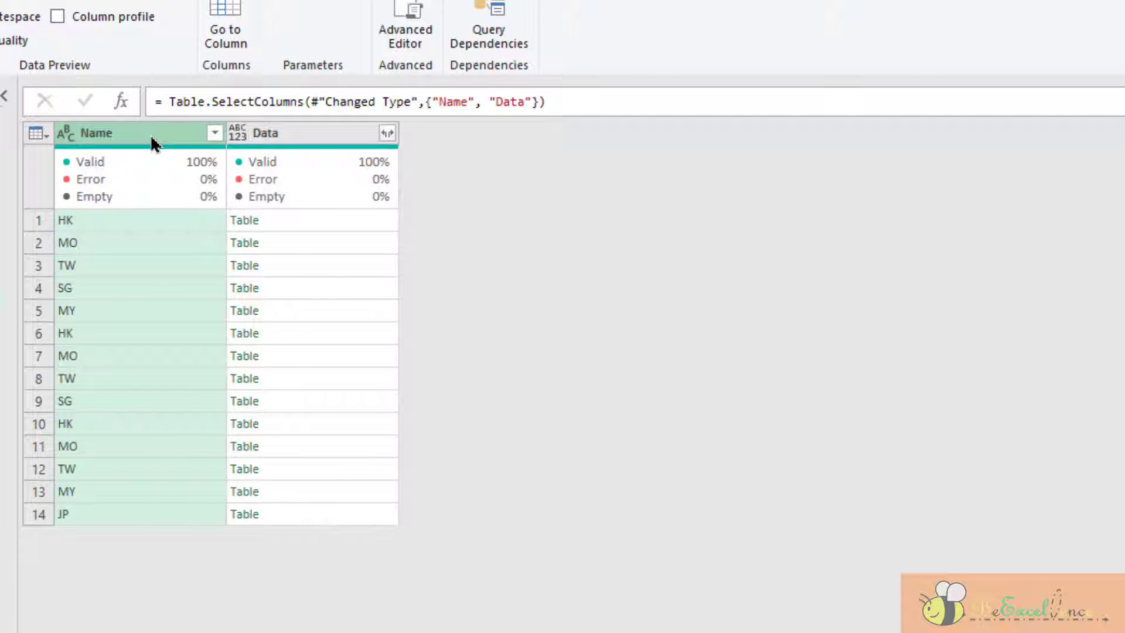
double_click(152, 136)
type("Market")
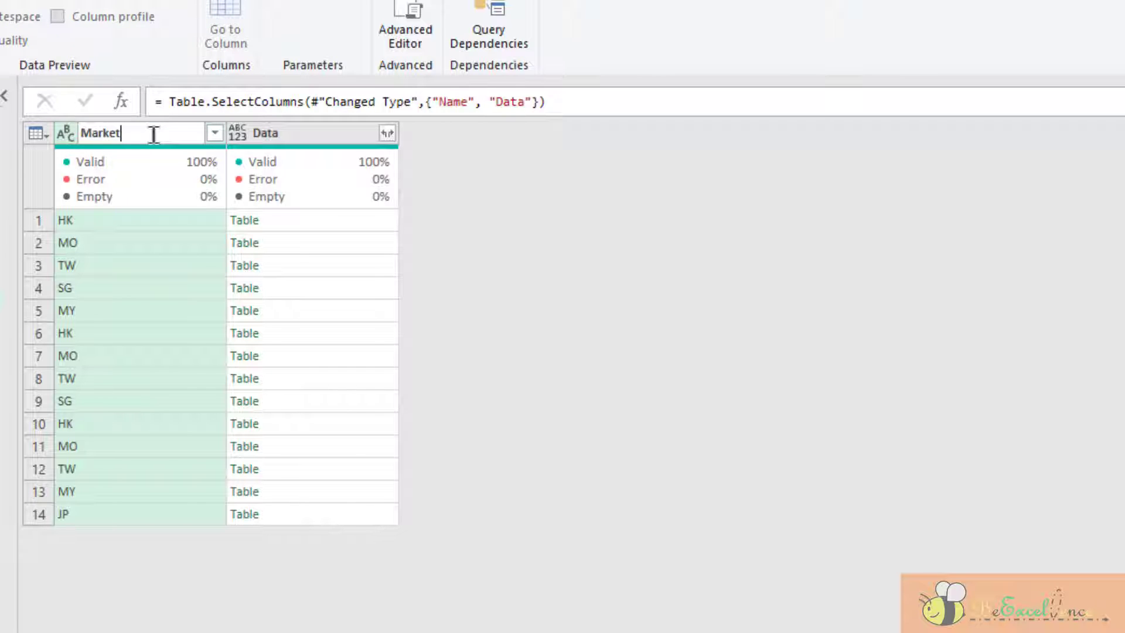
key("Return")
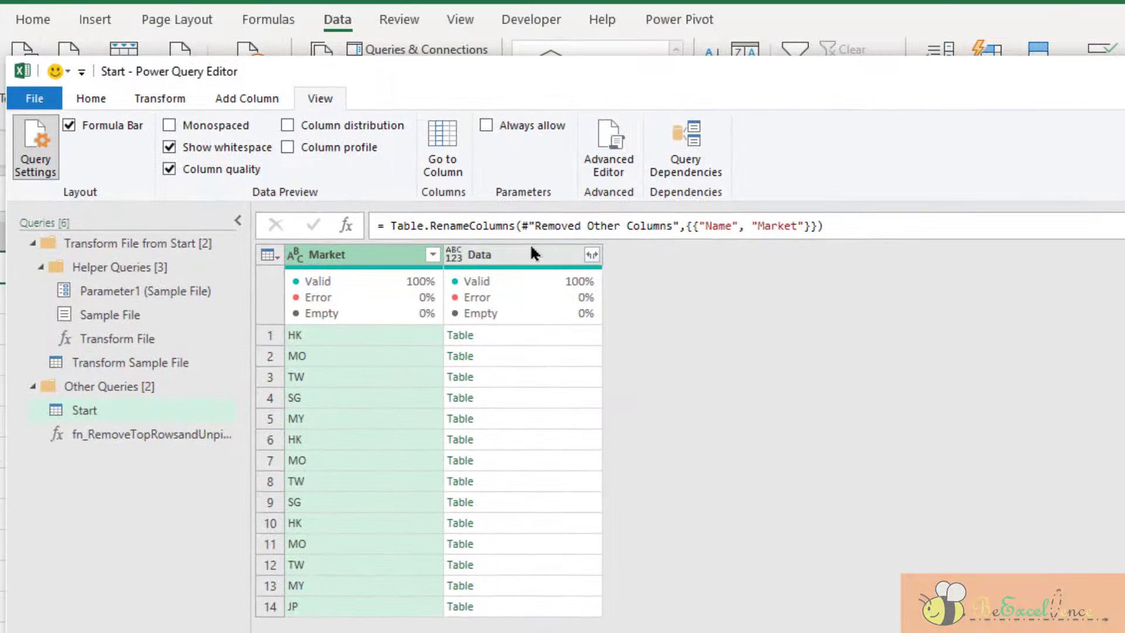
- Start invoking a custom function on the Start query, with fn_RemoveTopRowsandUnpivot as the function query
left_click(538, 258)
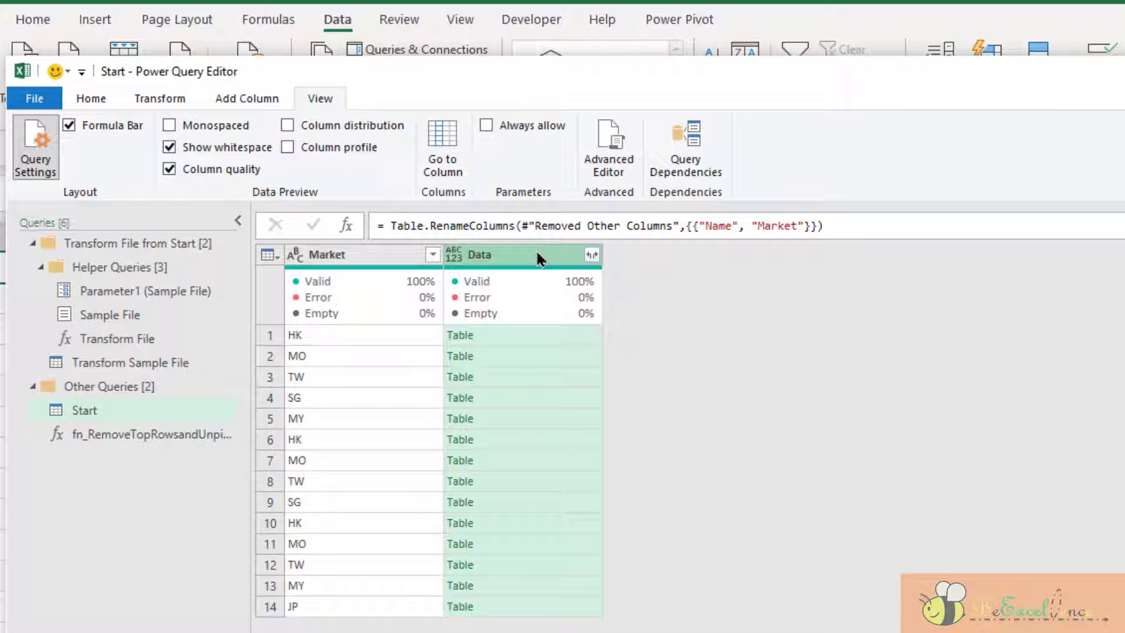
left_click(229, 101)
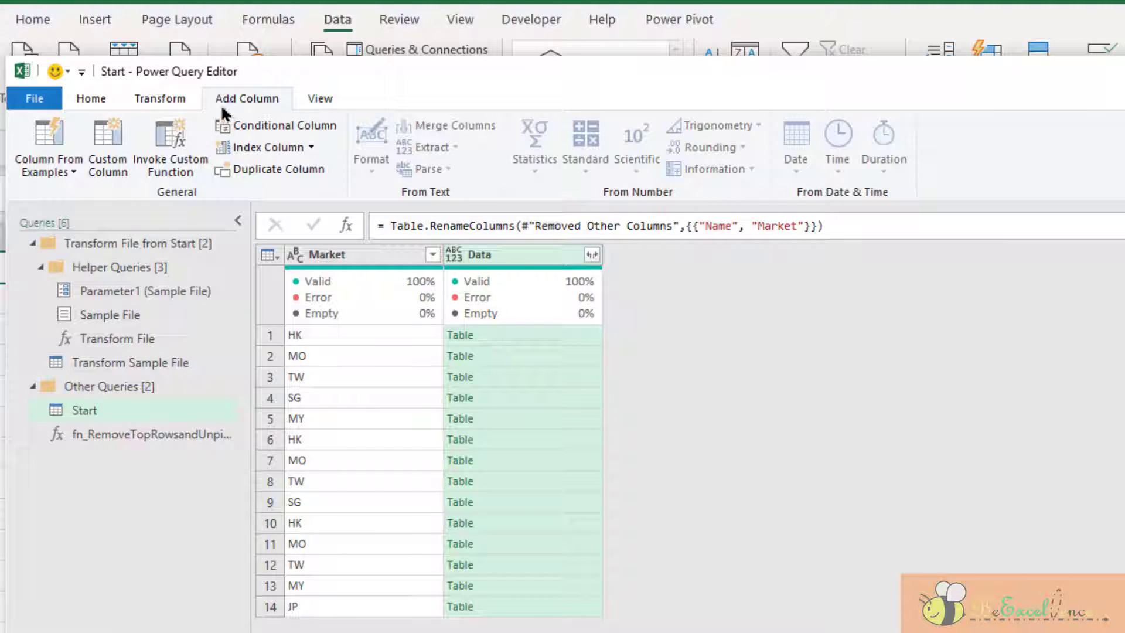
left_click(186, 160)
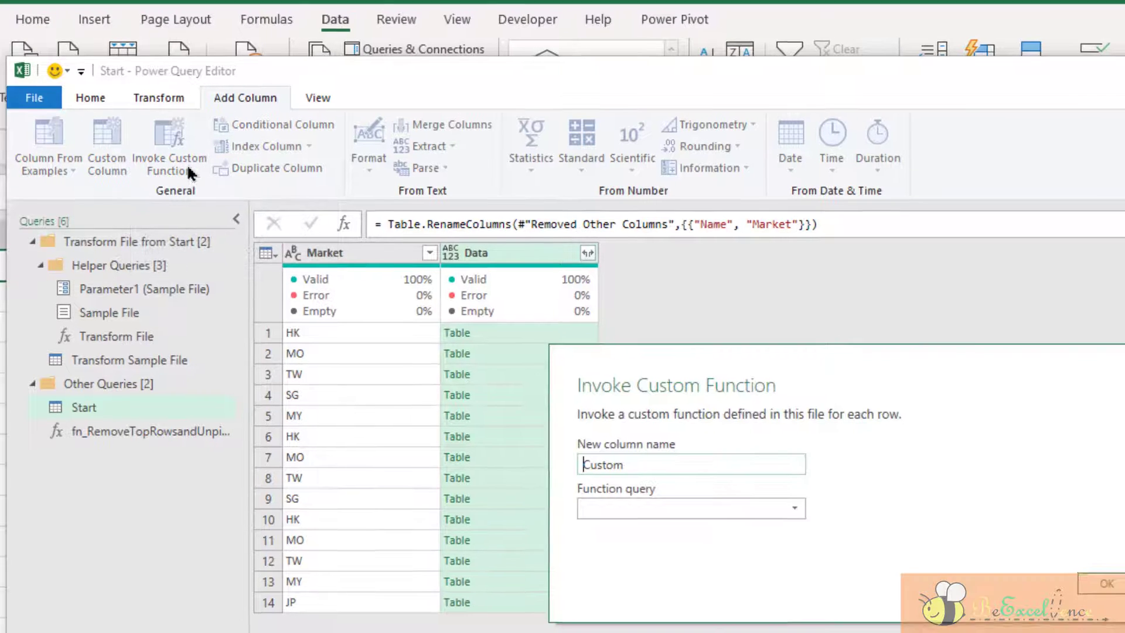
left_click(795, 511)
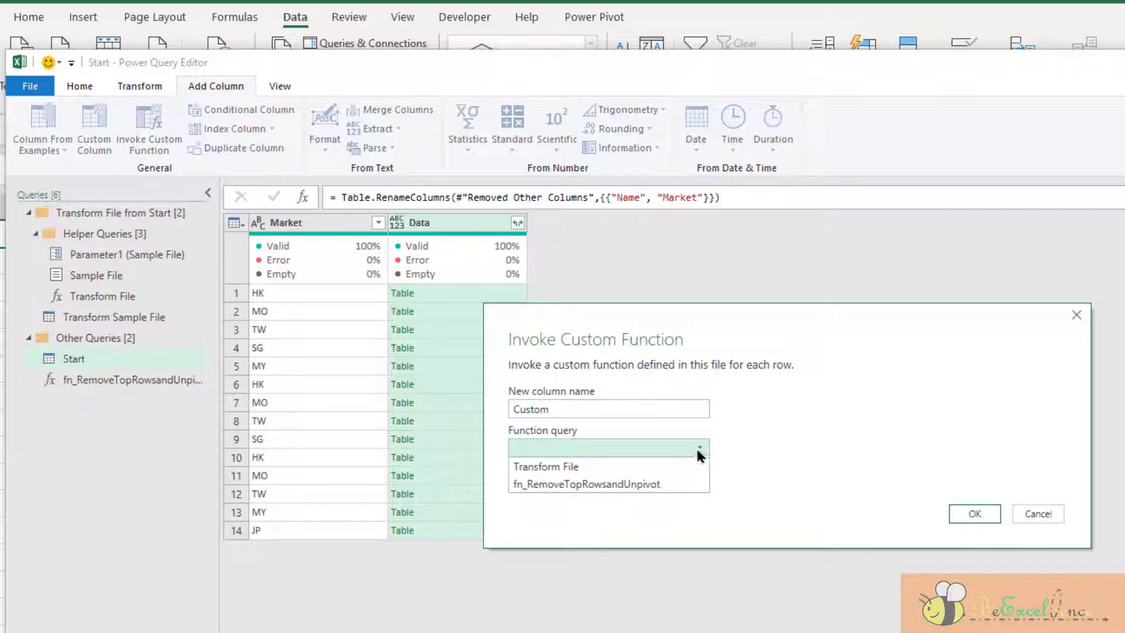
left_click(687, 485)
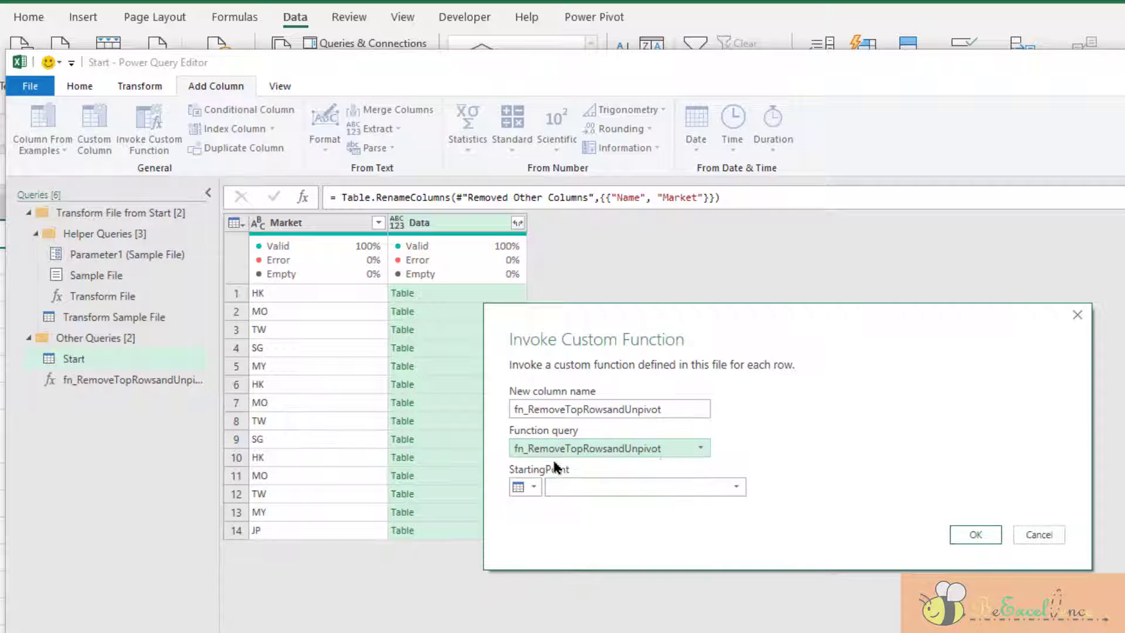
- Set the StartingPoint argument to the column name Data and apply the function to every row
left_click(530, 486)
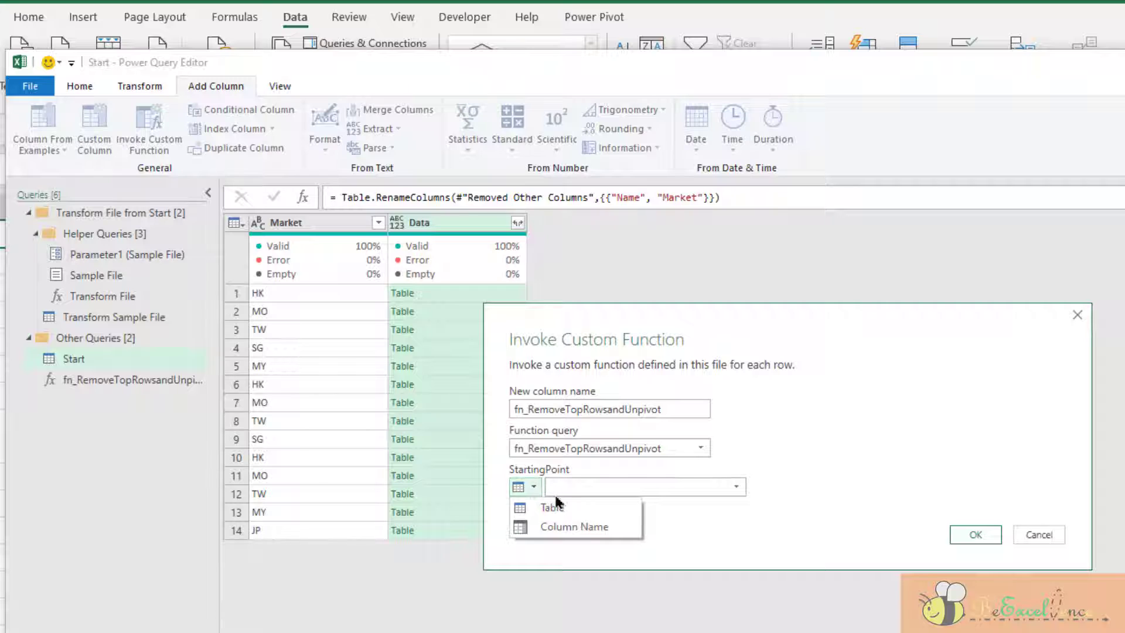
left_click(612, 534)
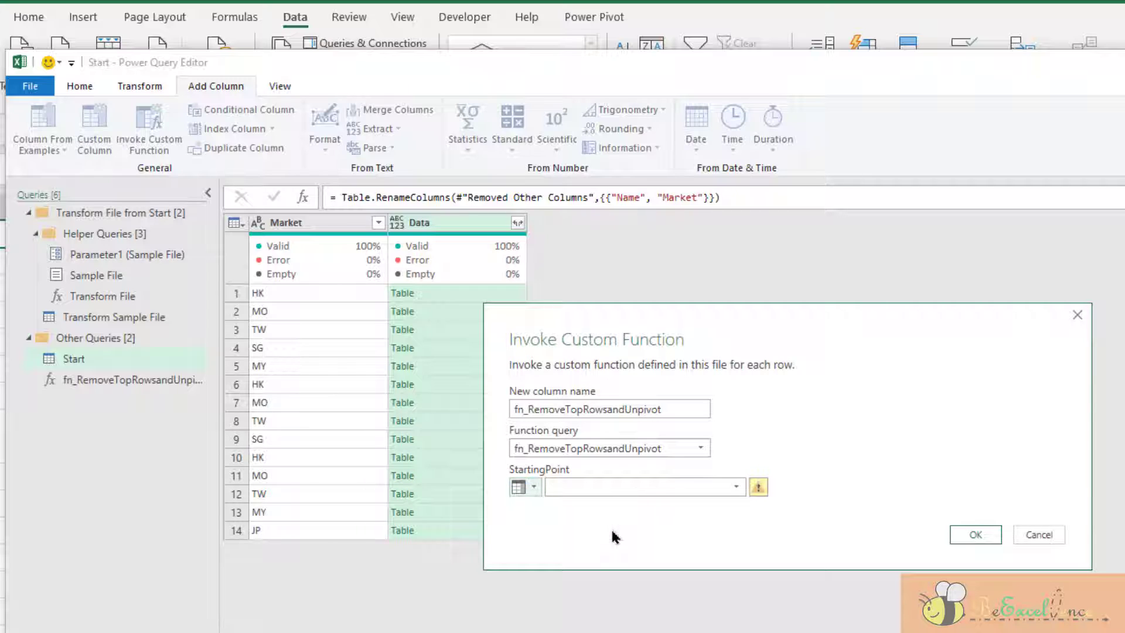
left_click(533, 487)
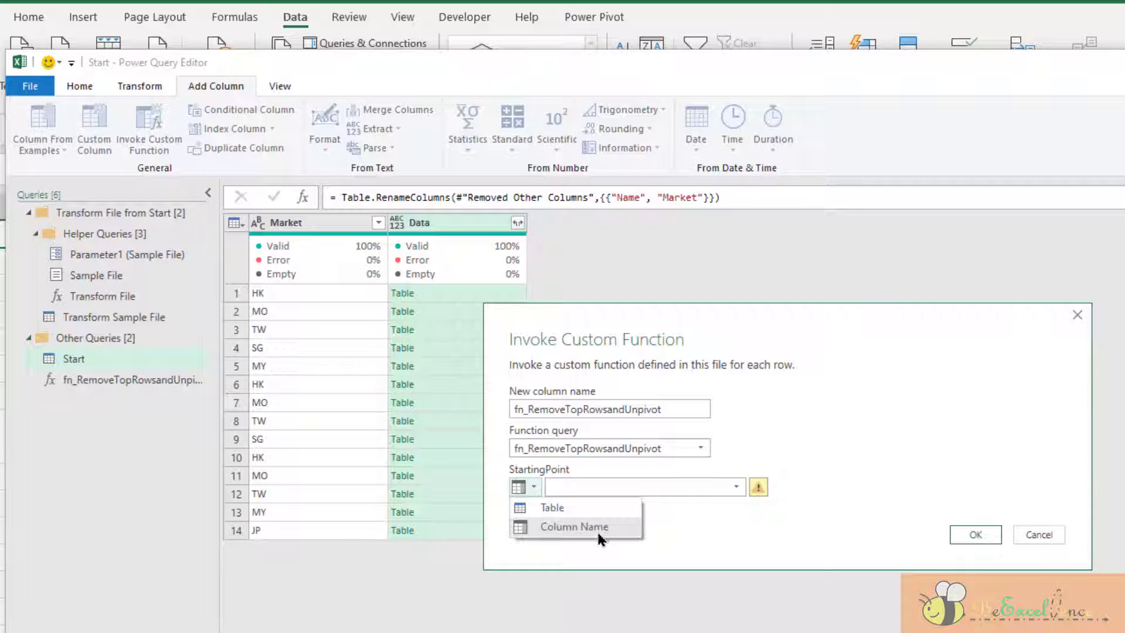
left_click(622, 532)
left_click(736, 486)
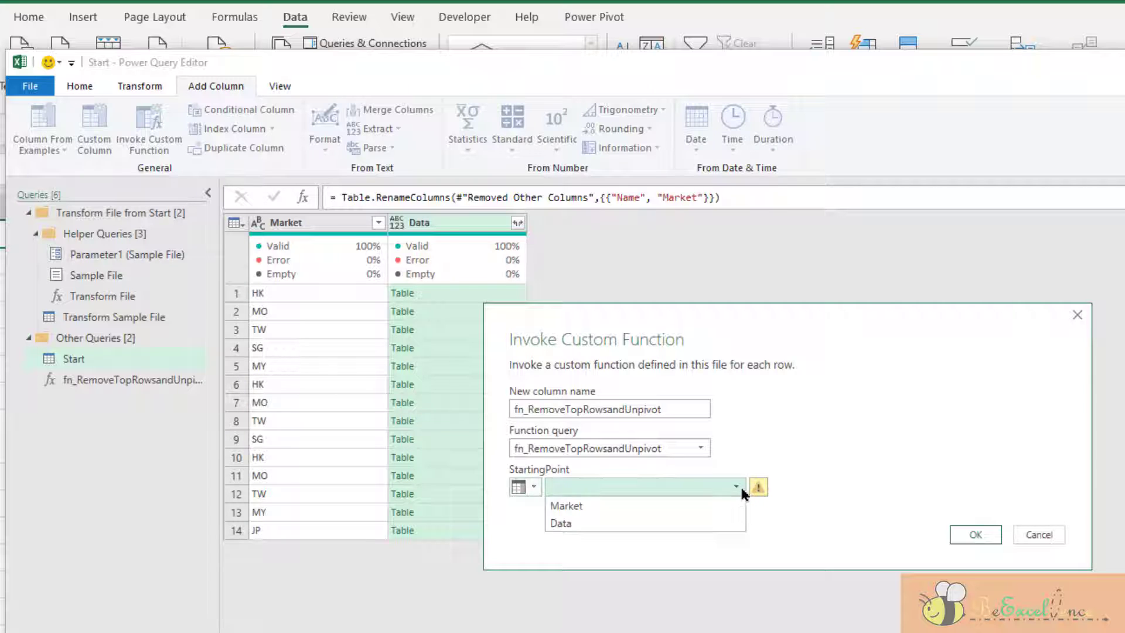
left_click(727, 523)
left_click_drag(751, 322, 804, 255)
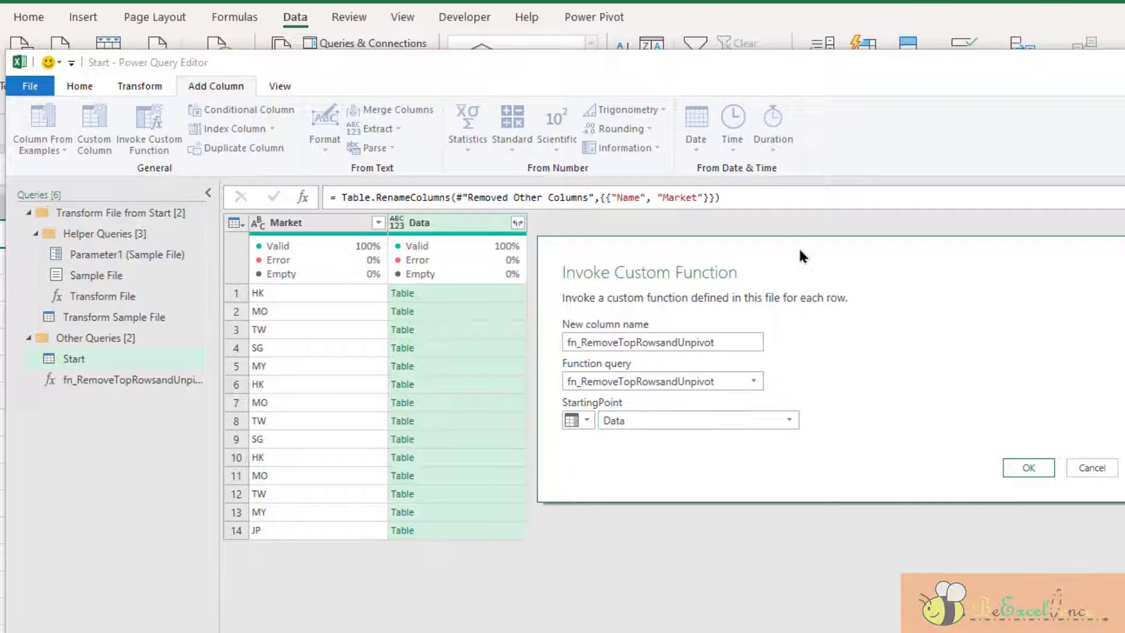
left_click(1028, 468)
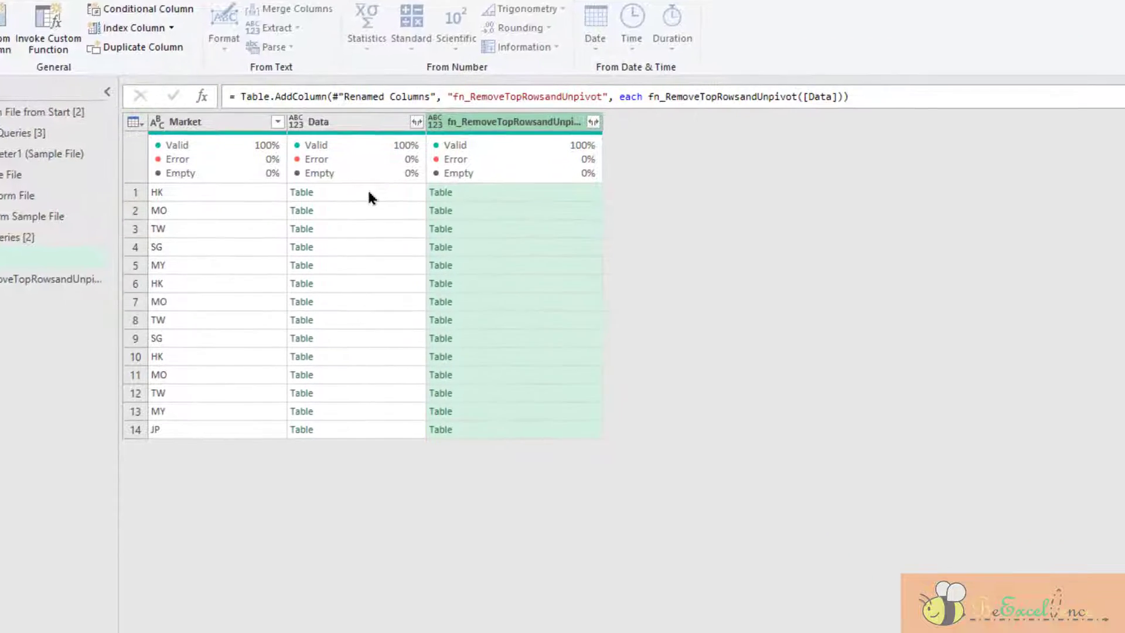
- Compare the original Data tables with the function's output tables for the first HK and MO rows
left_click(466, 296)
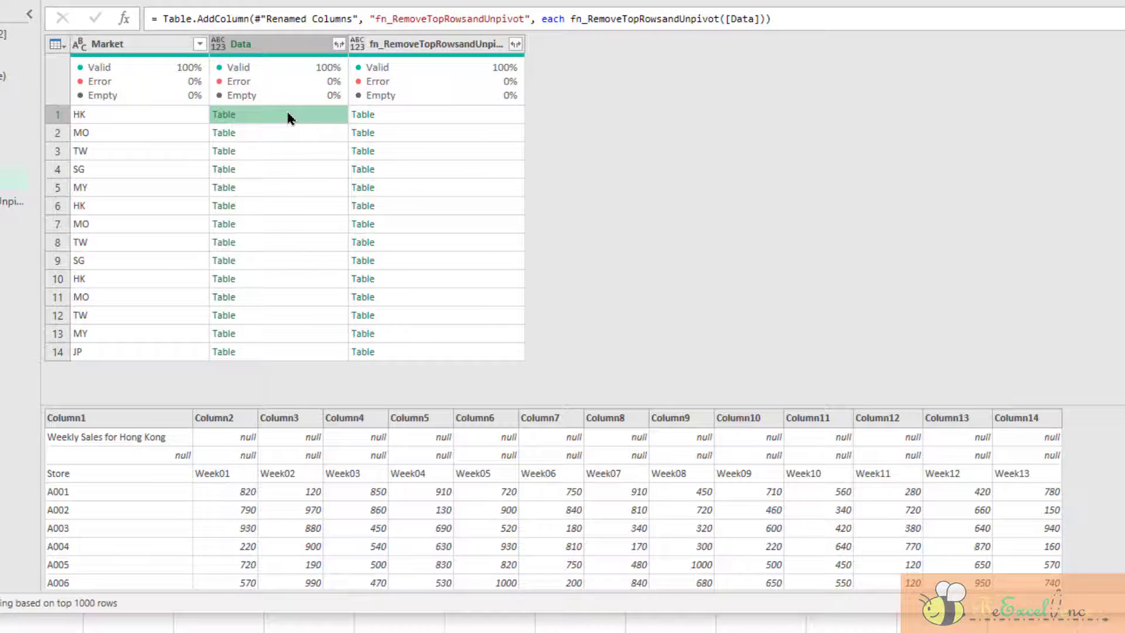
left_click(431, 121)
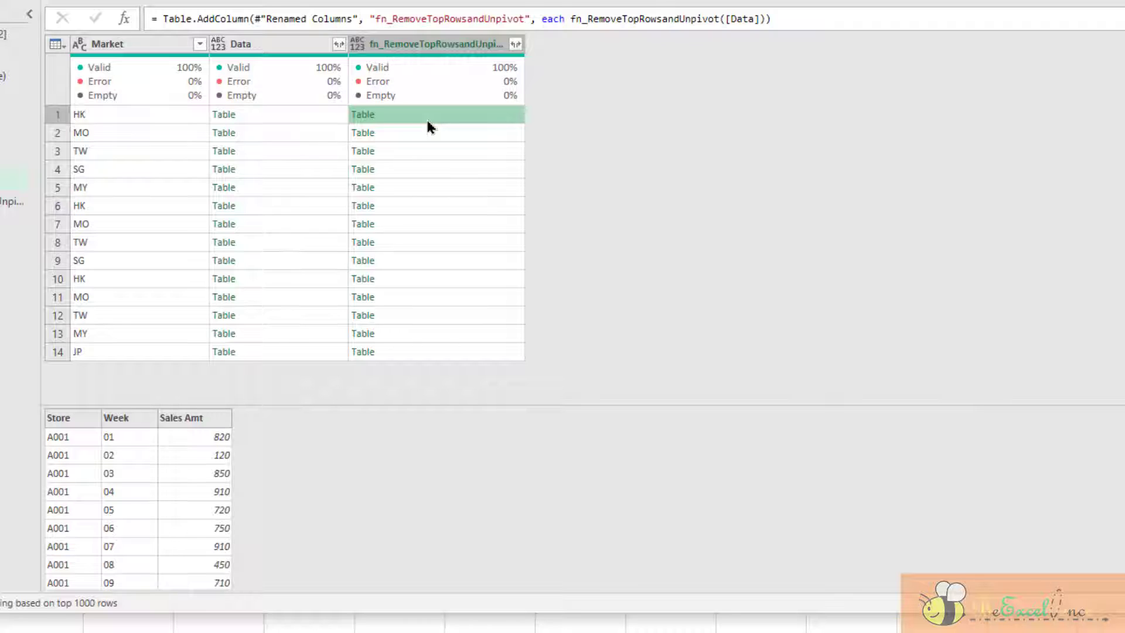
left_click(314, 133)
left_click(408, 134)
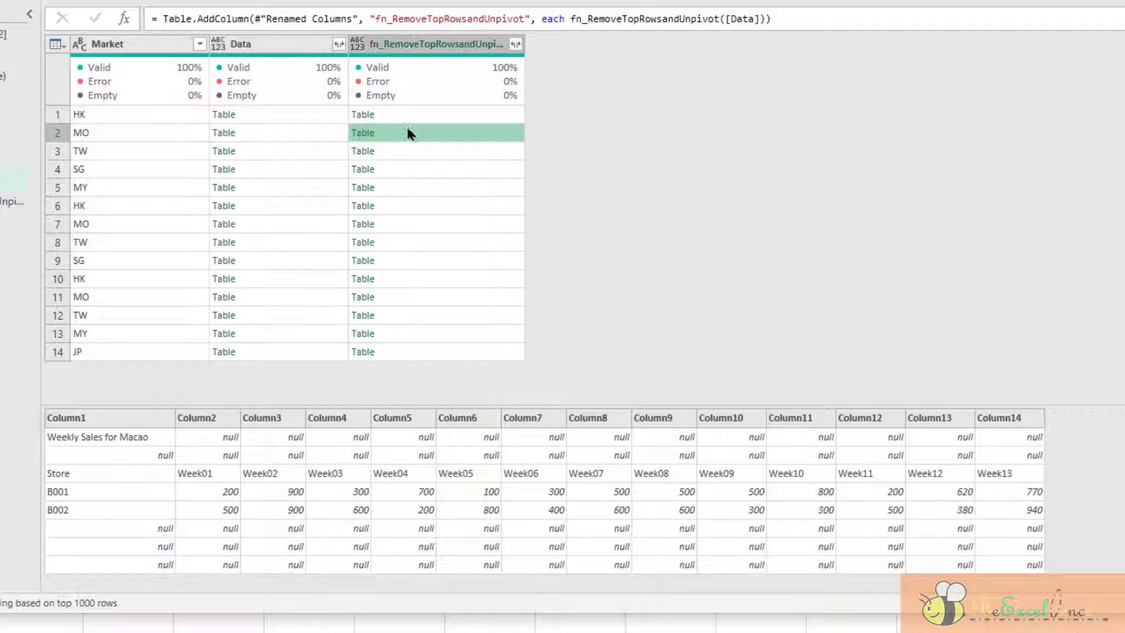
- Remove the Data column from the Start query
left_click(252, 44)
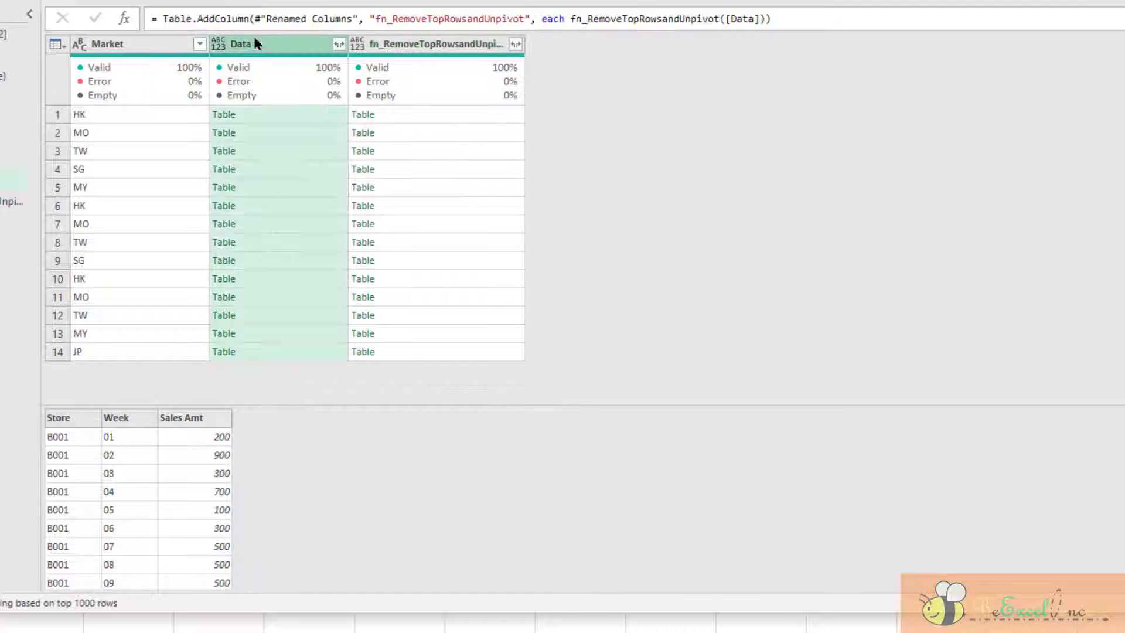
right_click(262, 42)
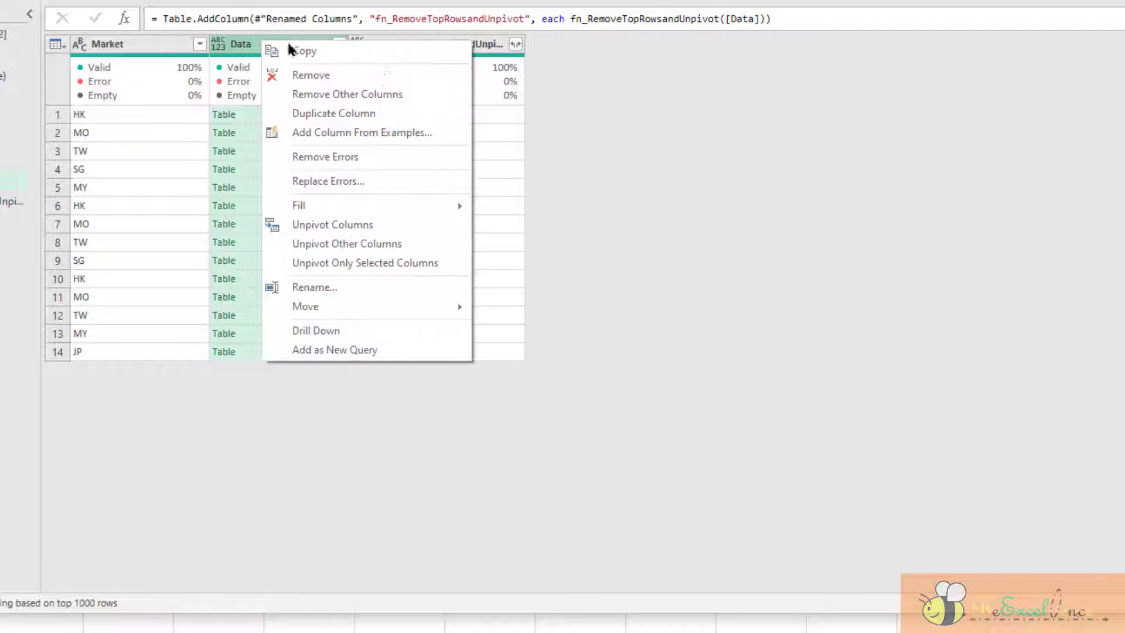
left_click(346, 75)
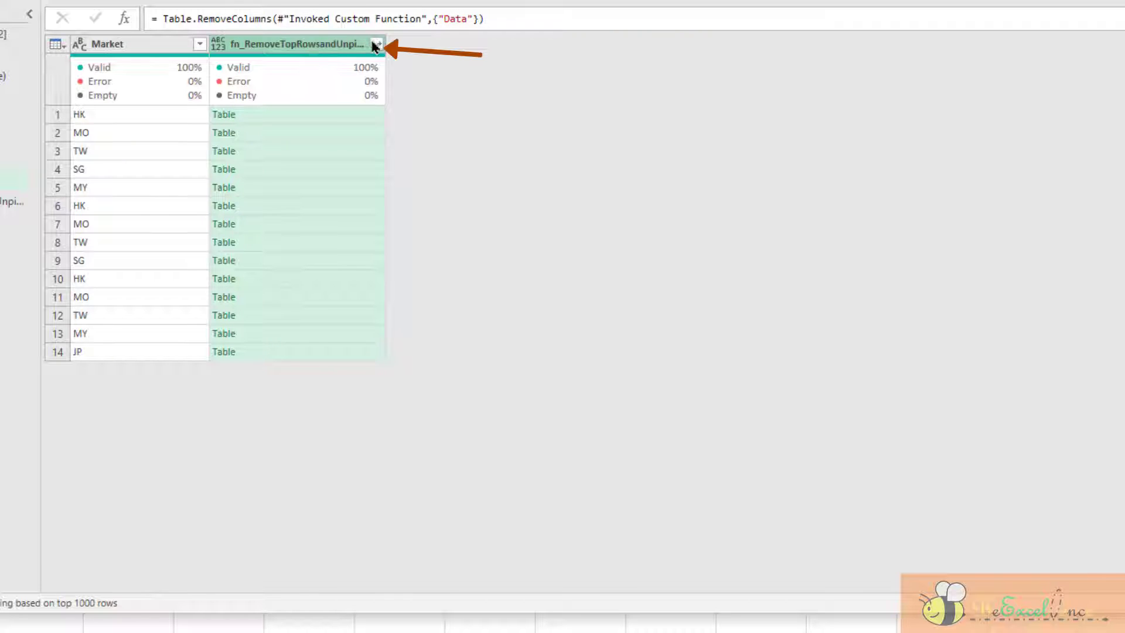
- Expand the fn_RemoveTopRowsandUnpivot column into Store, Week and Sales Amt without the original column name as prefix
left_click(376, 44)
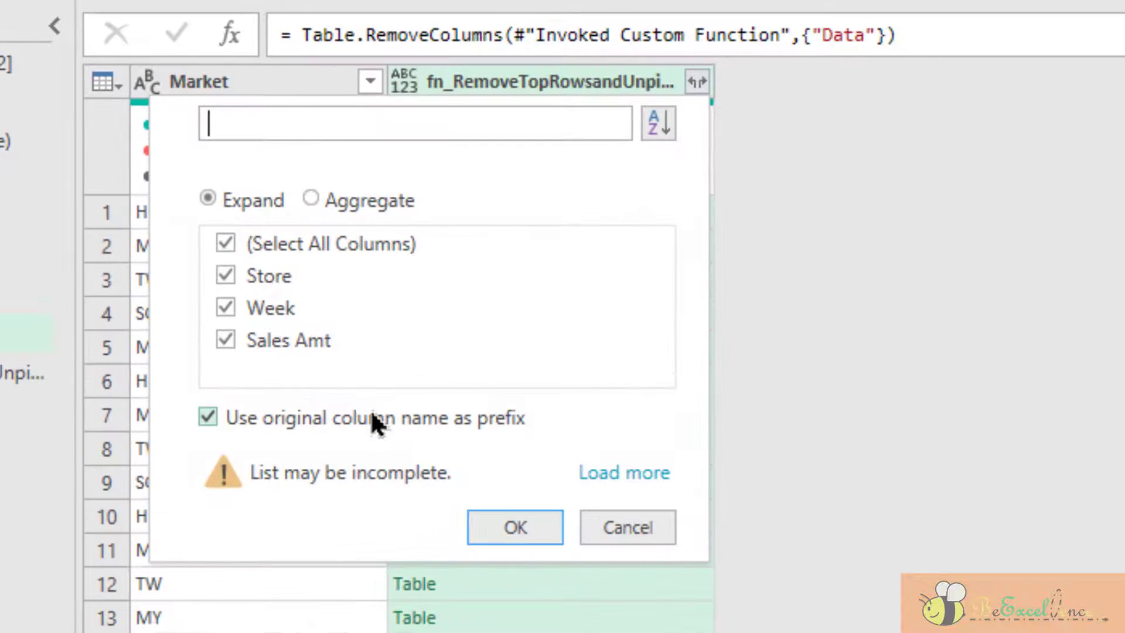
left_click(384, 427)
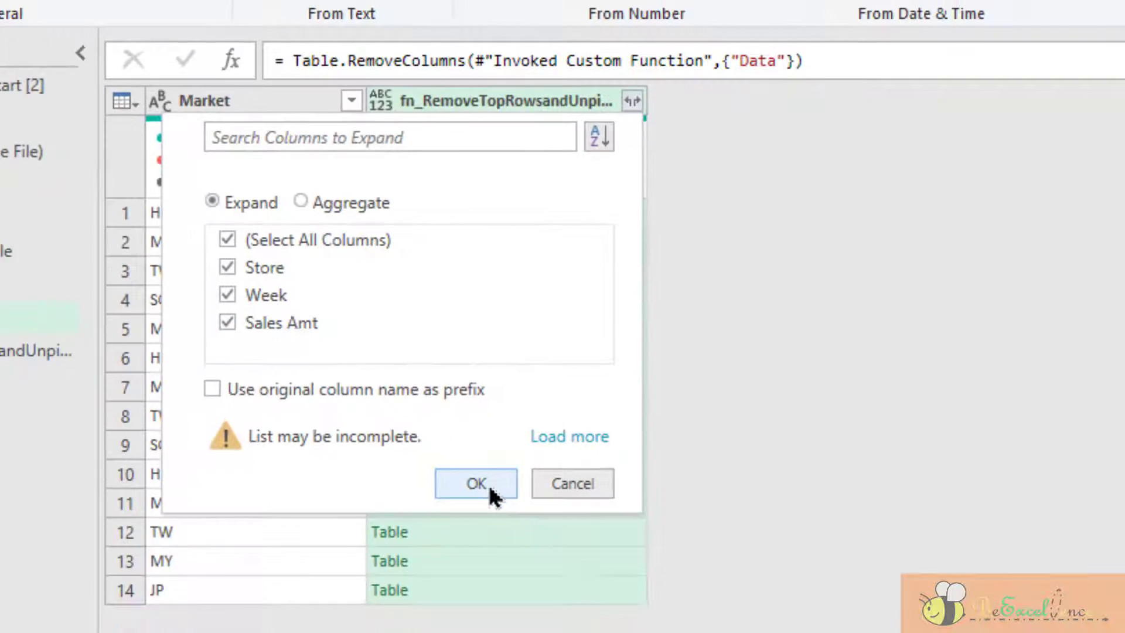
left_click(489, 488)
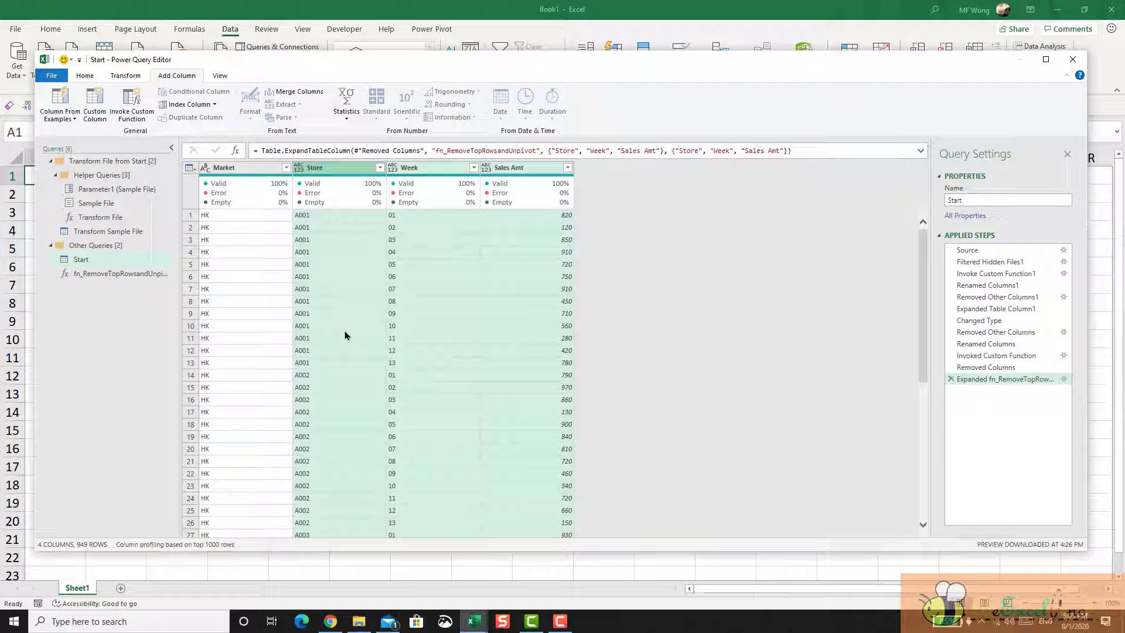
- Change the data type of the Store and Week columns to Text
left_click(313, 170)
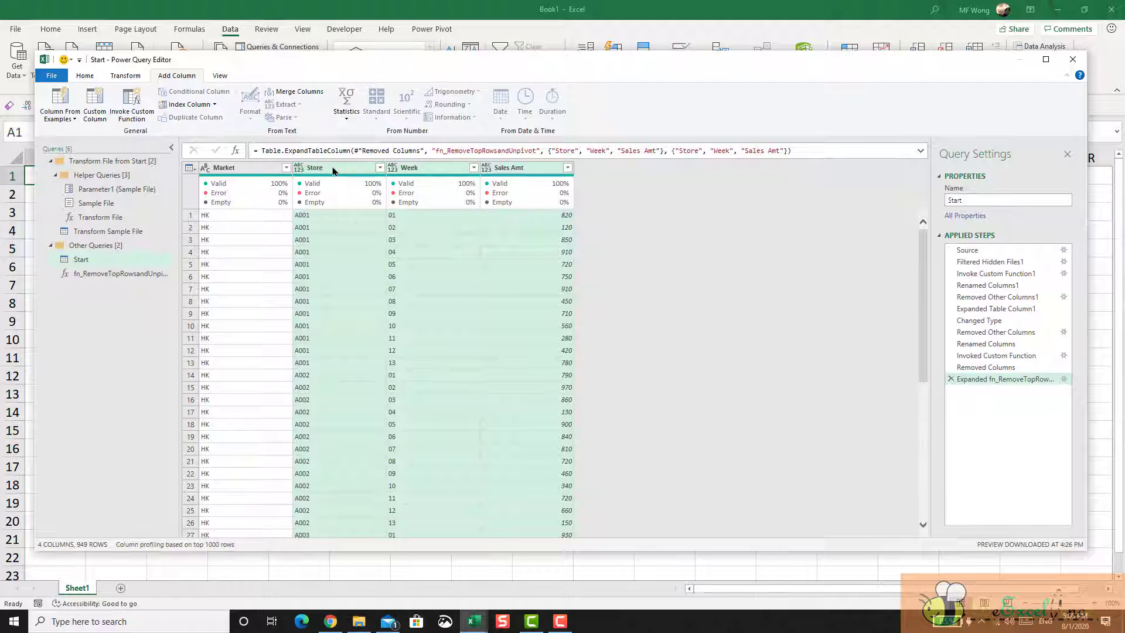
left_click(418, 170, "ctrl")
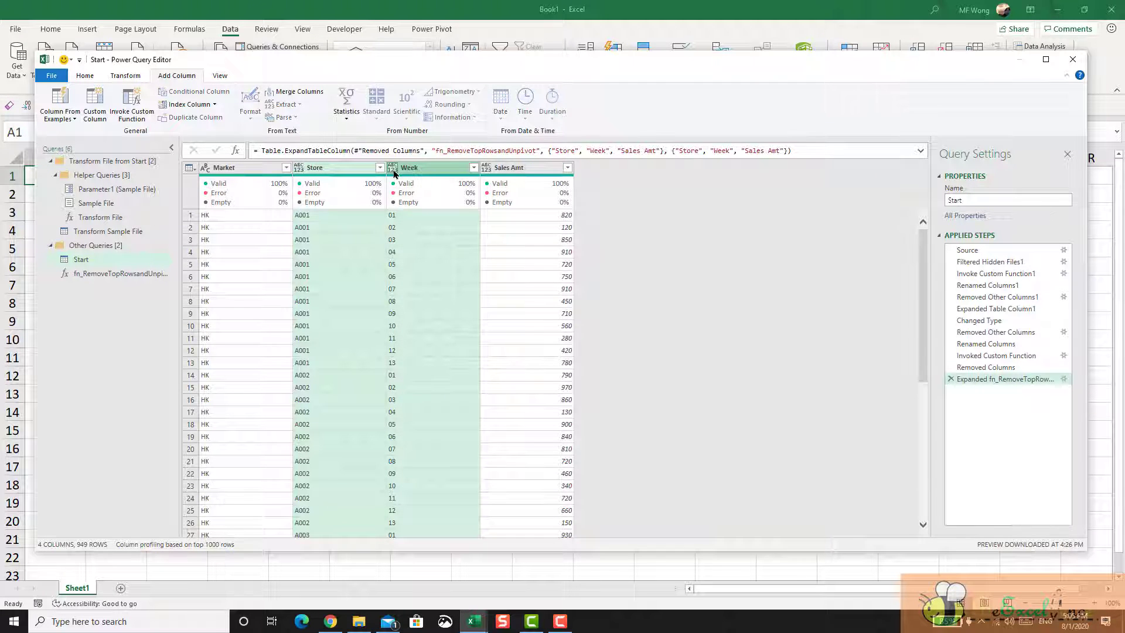
left_click(393, 167)
left_click(442, 303)
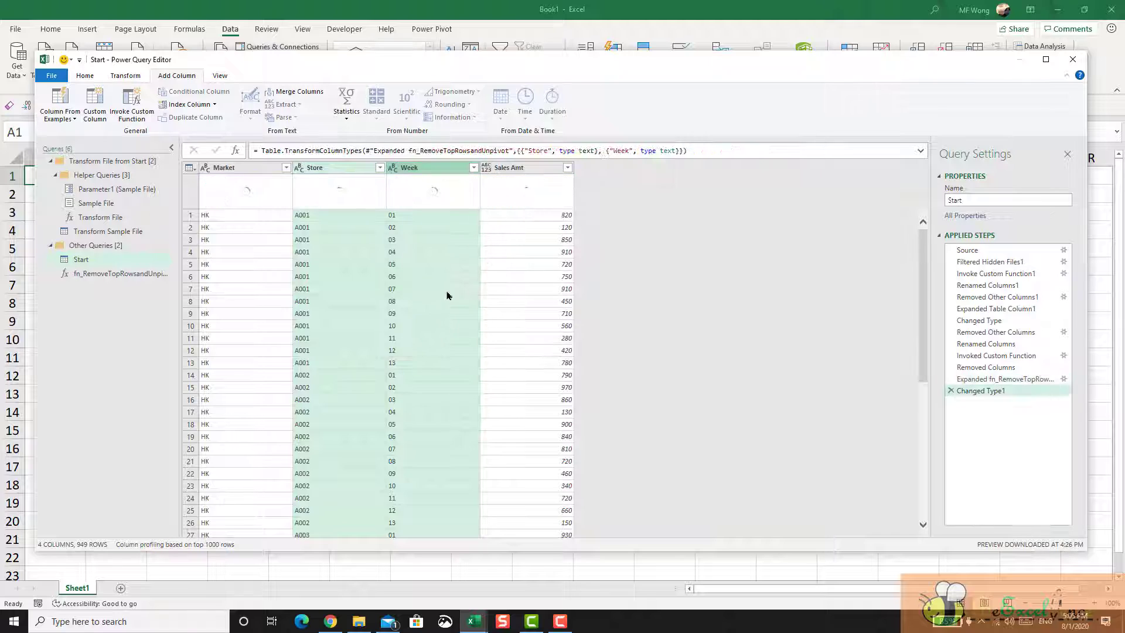
- Change the data type of the Sales Amt column to Currency and load the Start query into the workbook
left_click(495, 170)
left_click(487, 168)
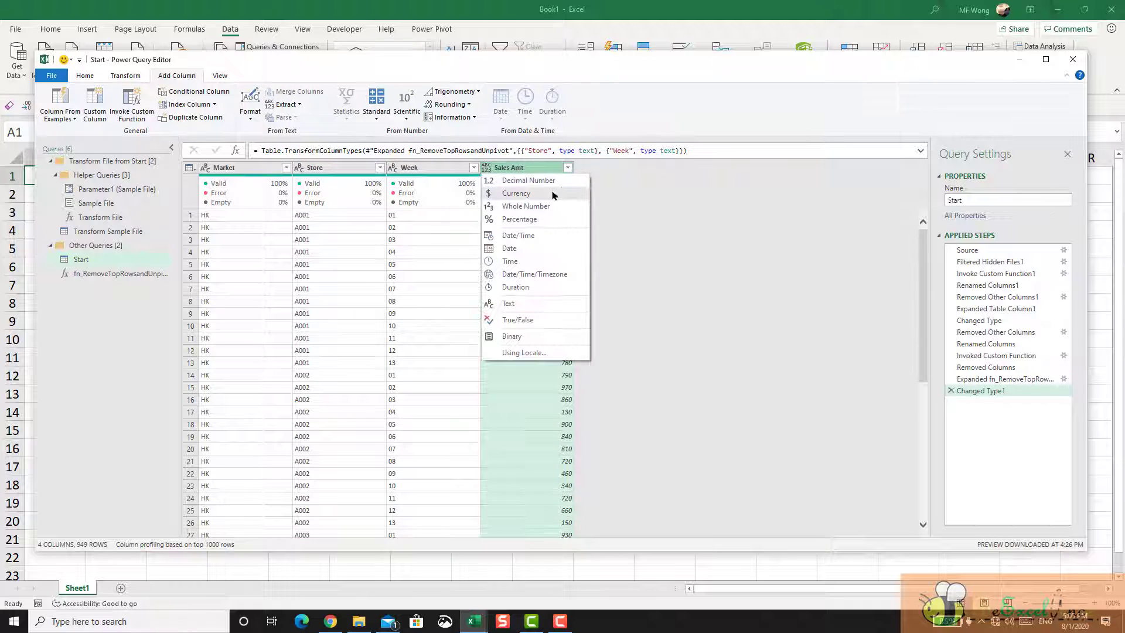
left_click(517, 194)
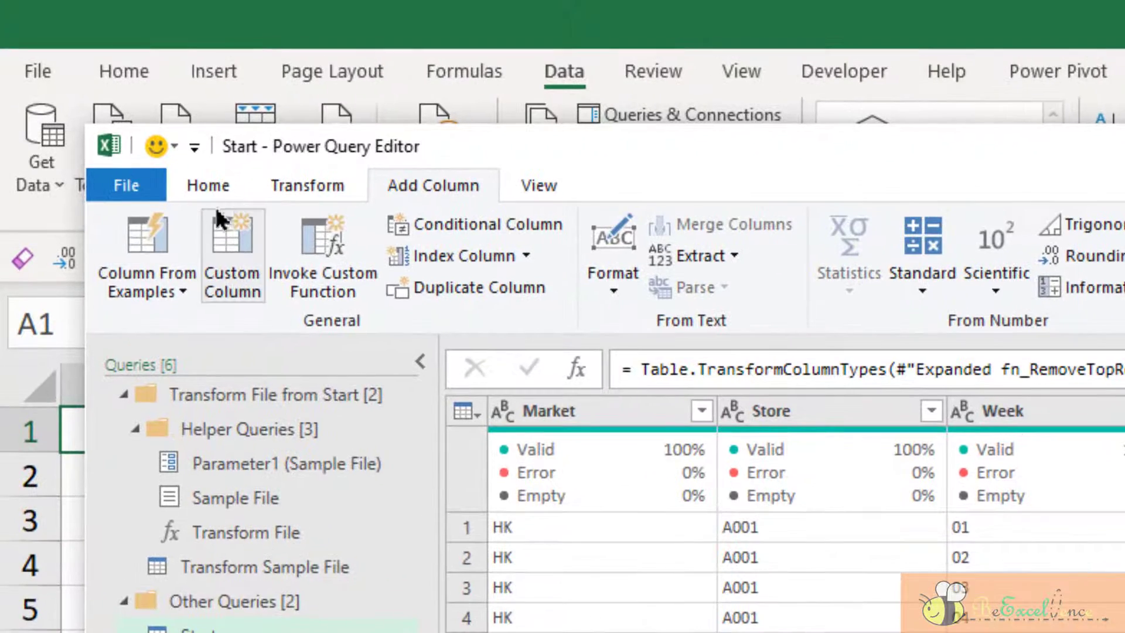
left_click(229, 191)
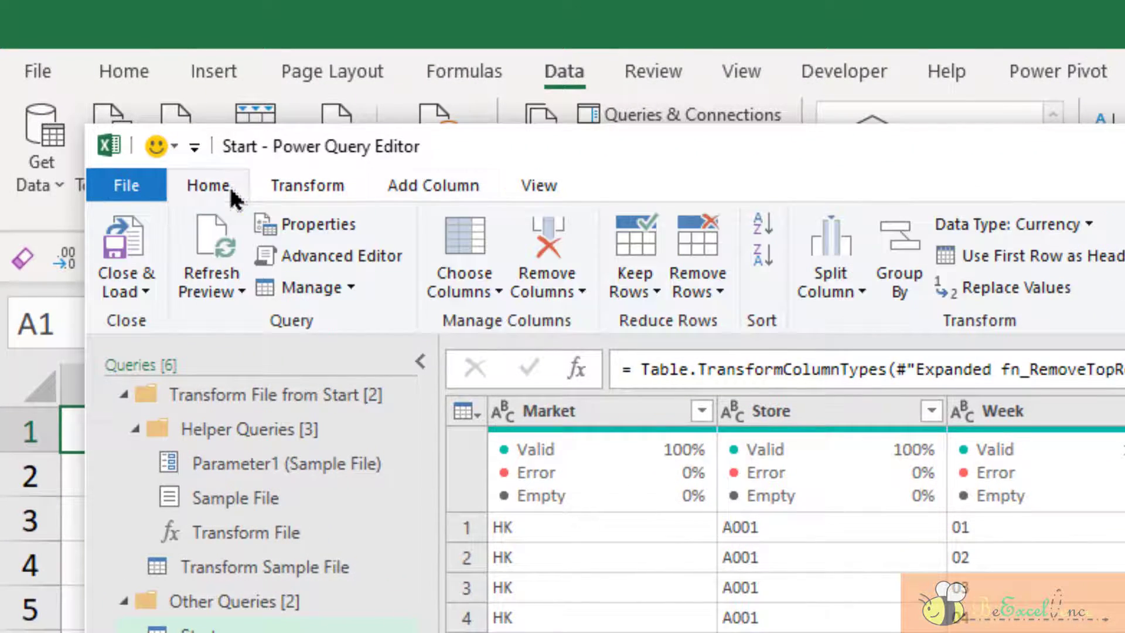
left_click(141, 226)
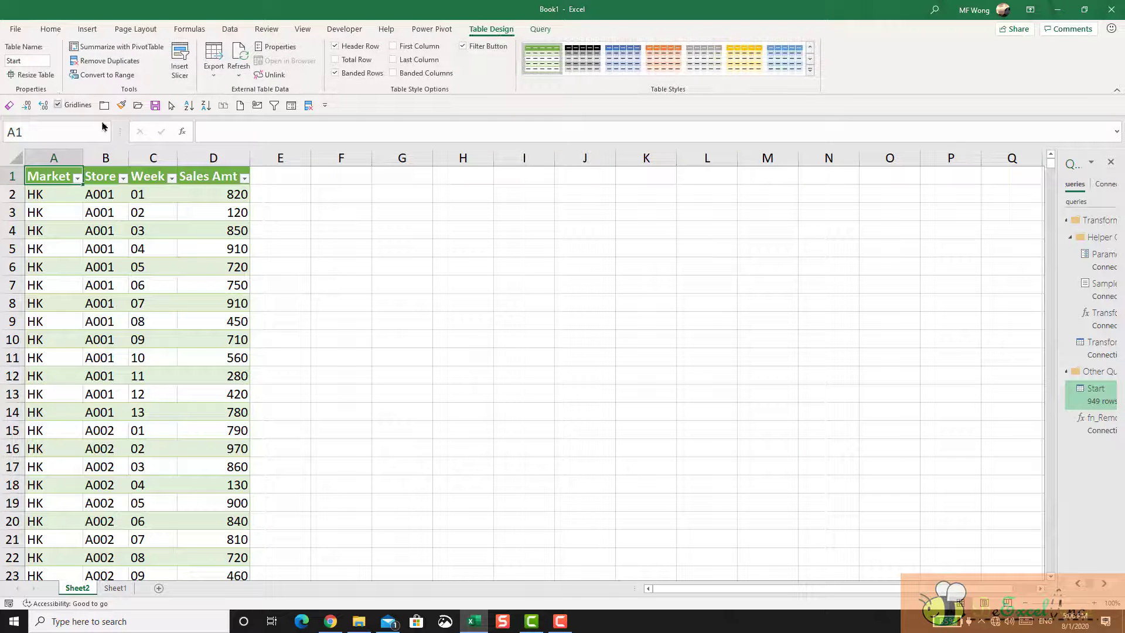
- Check which weeks and markets the loaded table contains by viewing the Week and Market filter lists
left_click(159, 201)
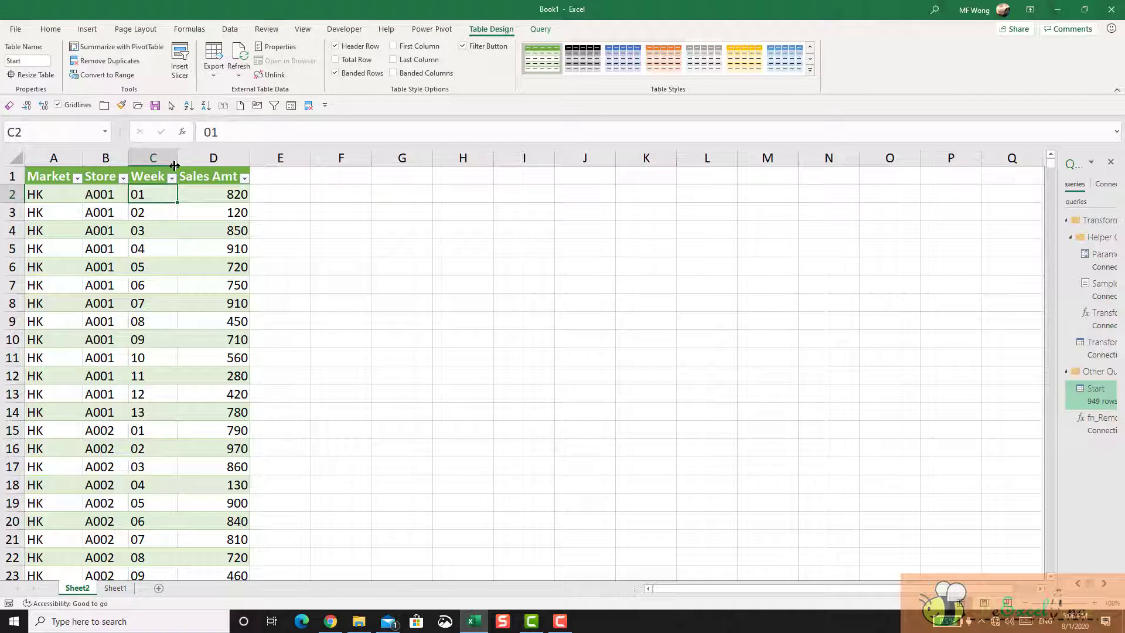
left_click(172, 178)
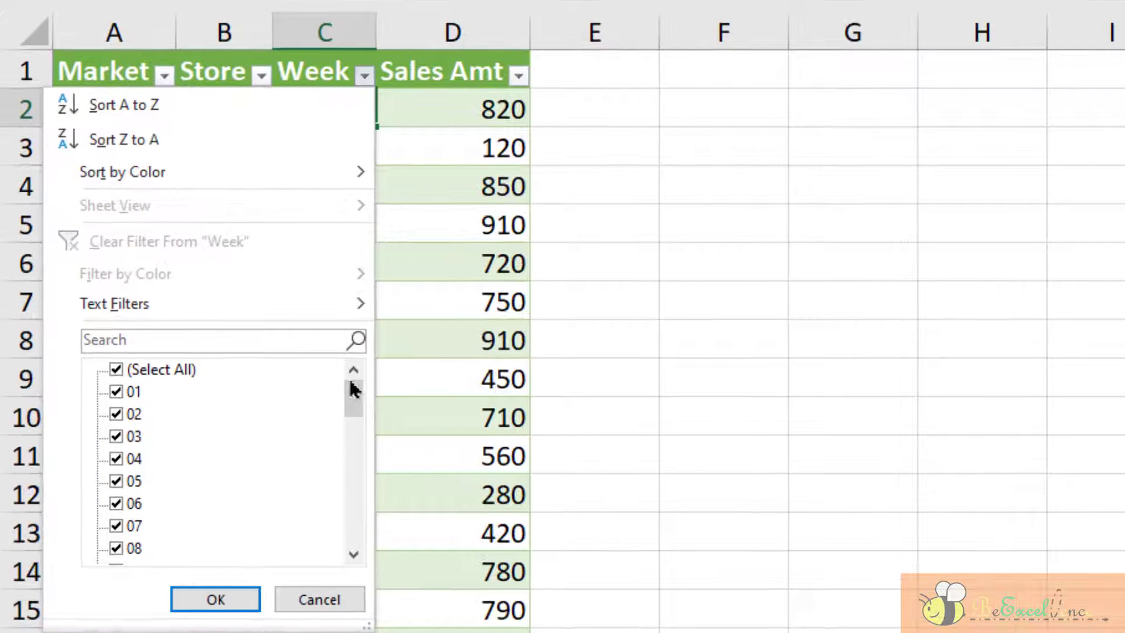
mouse_move(351, 384)
left_mouse_down()
mouse_move(339, 571)
mouse_move(349, 372)
left_mouse_up()
left_click(241, 597)
left_click(110, 74)
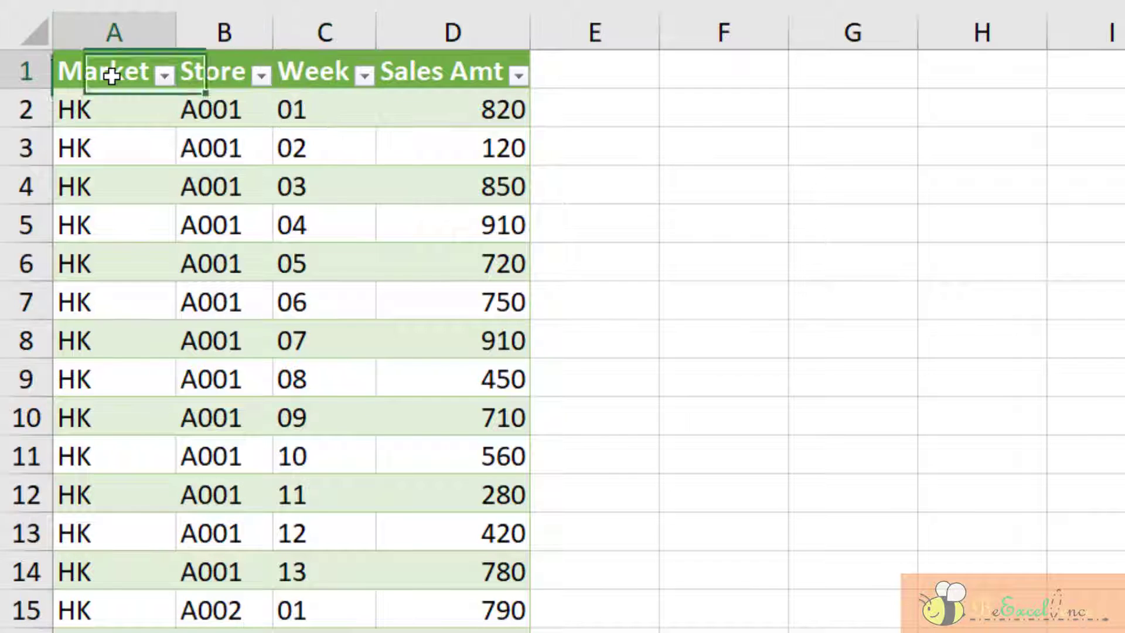
left_click(165, 75)
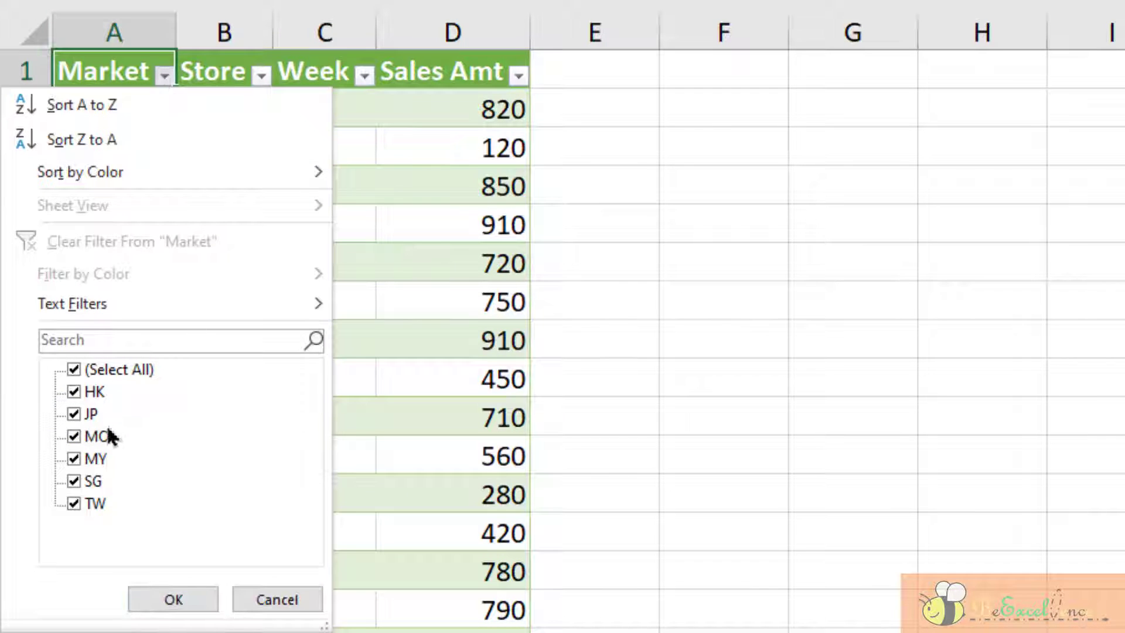
left_click(172, 598)
left_click(746, 441)
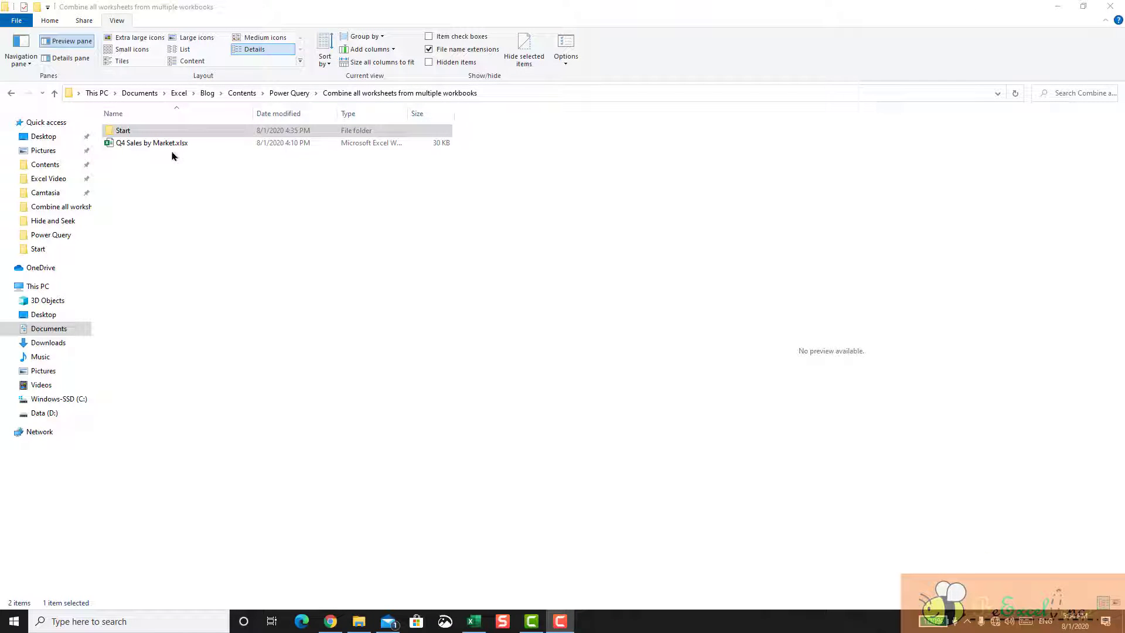
- Switch to File Explorer, move Q4 Sales by Market.xlsx into the Start folder and open that folder
left_click(167, 145)
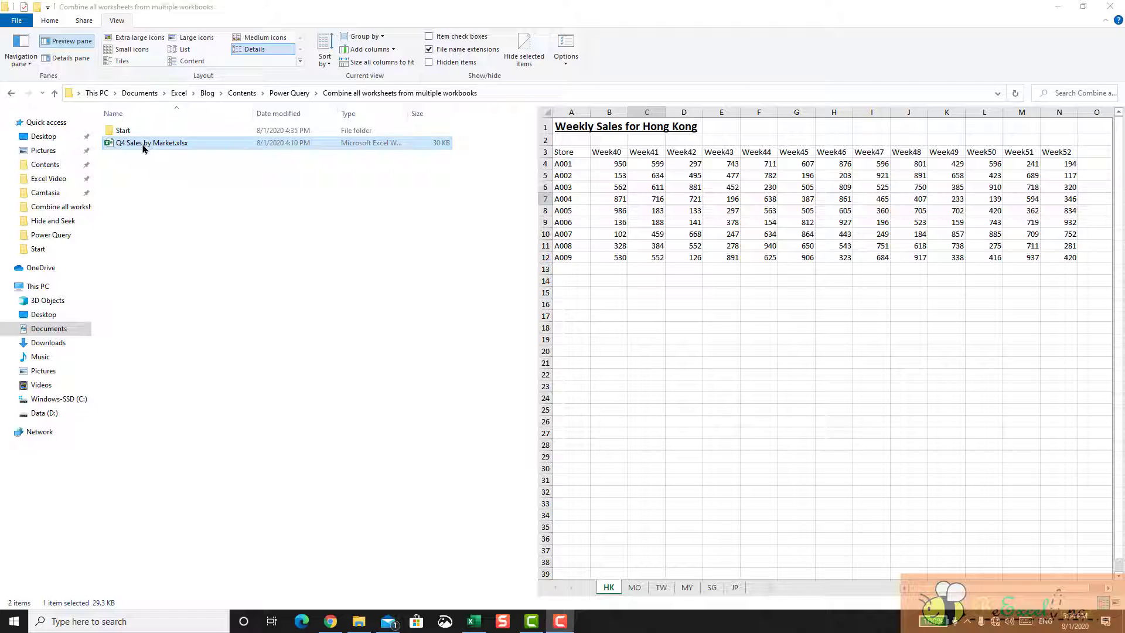
left_click_drag(147, 146, 125, 134)
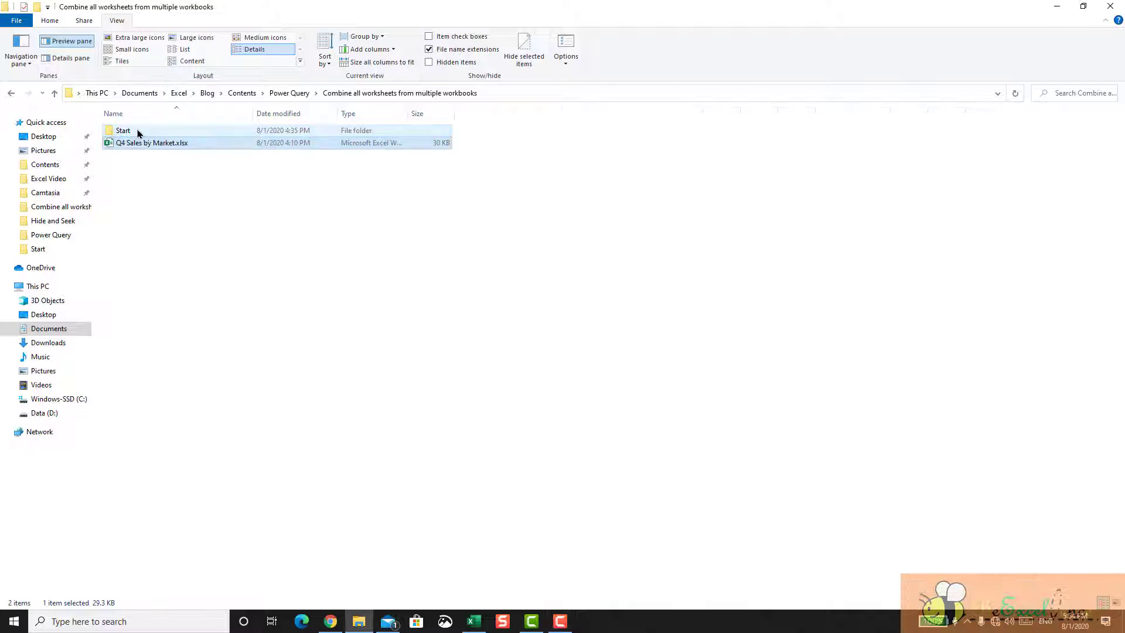
double_click(141, 133)
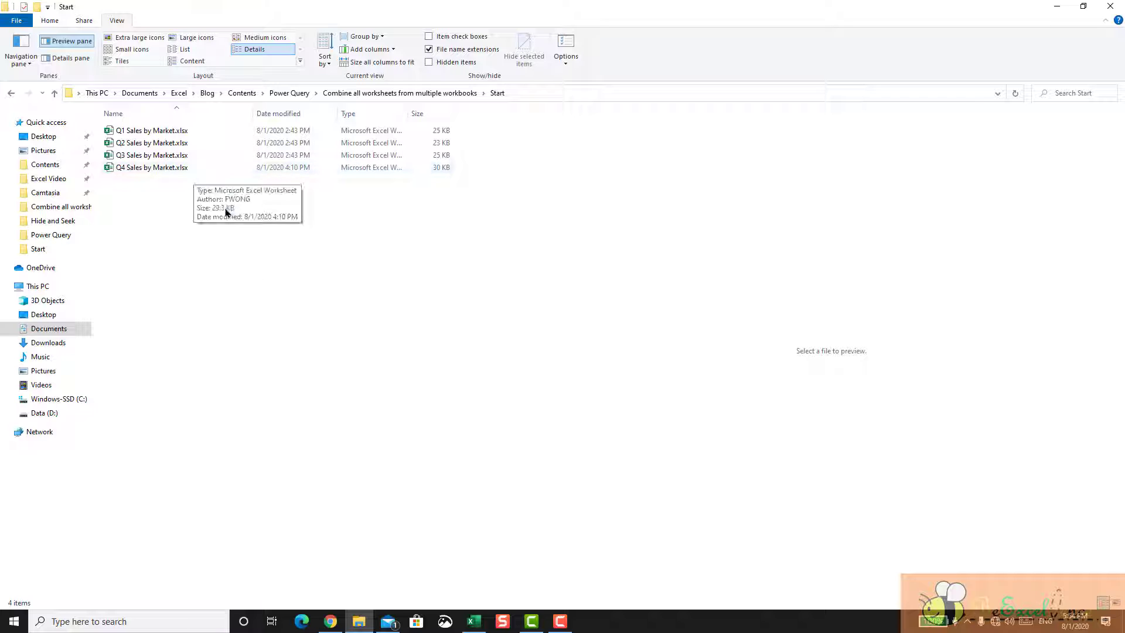
- Switch back to Excel and refresh the loaded sales table on Sheet2
left_click(472, 620)
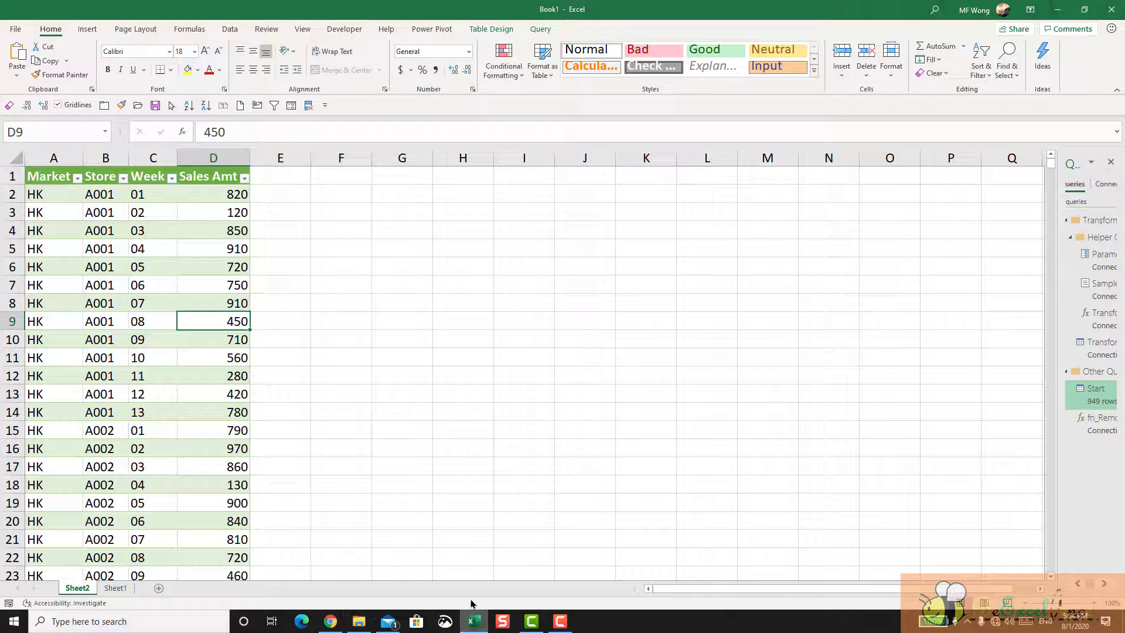
right_click(210, 265)
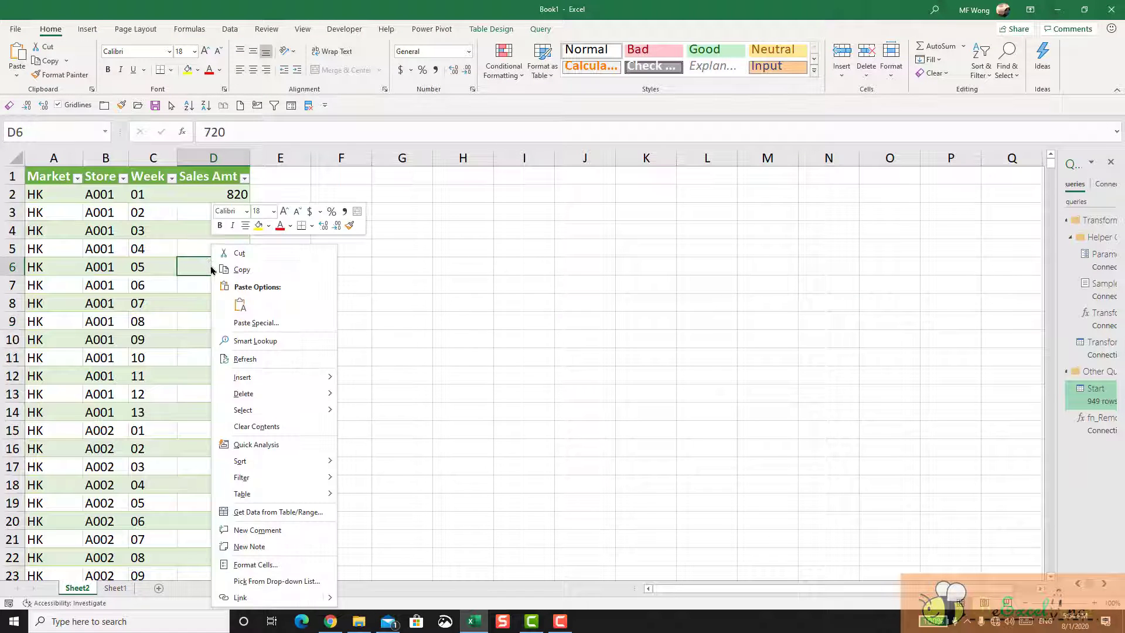
left_click(292, 359)
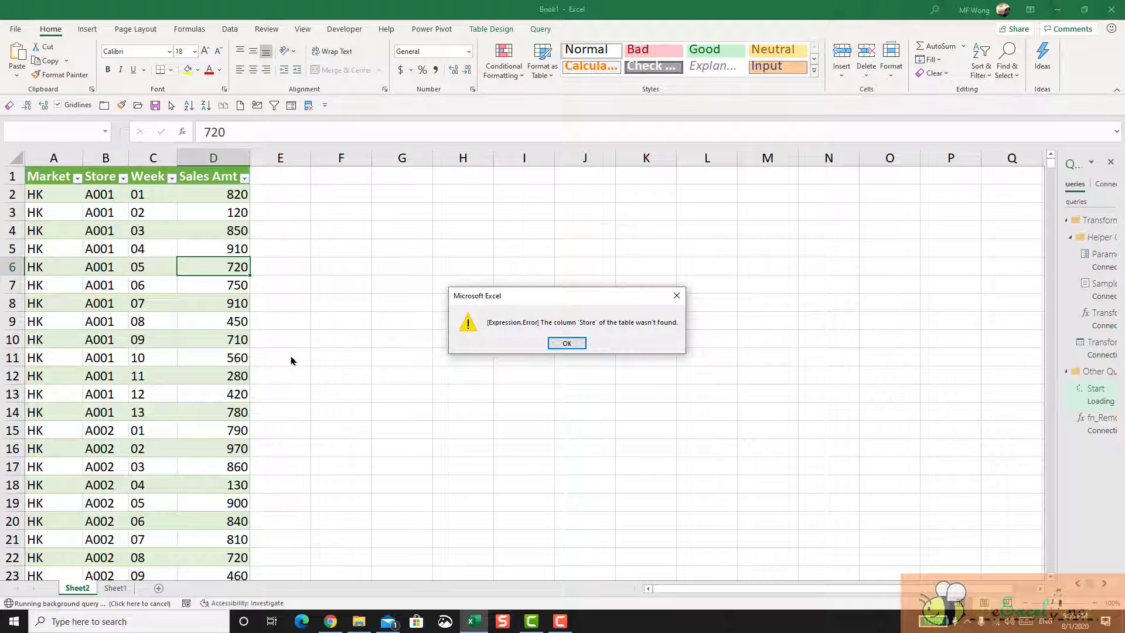
left_click(582, 345)
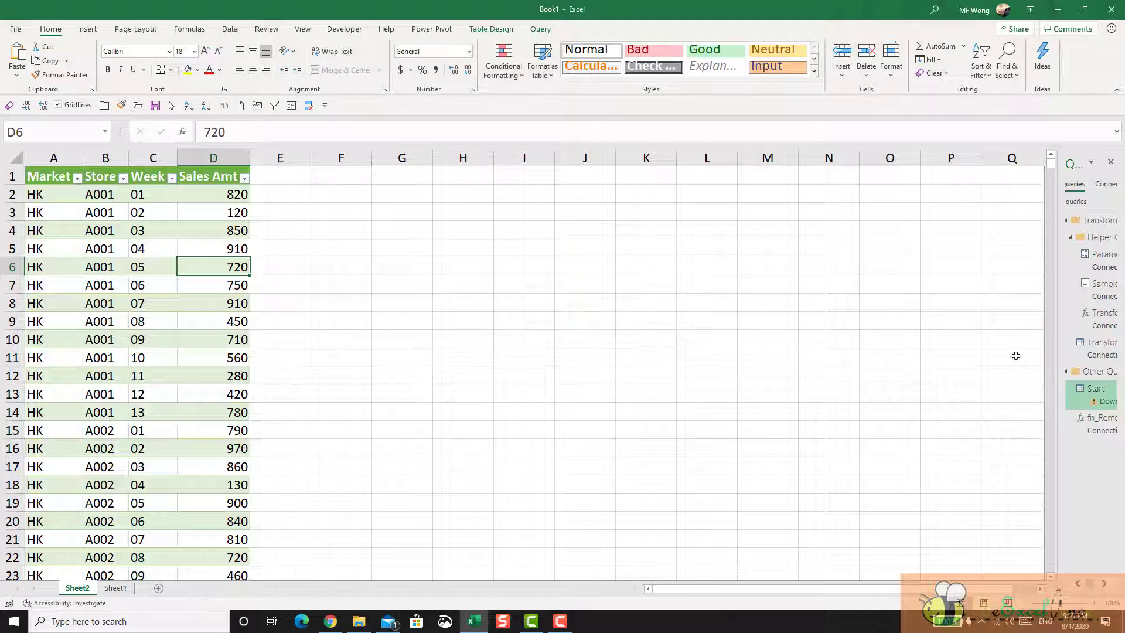
- Open the Start query in Power Query Editor and refresh the preview at its Changed Type step
left_click_drag(1060, 372, 882, 381)
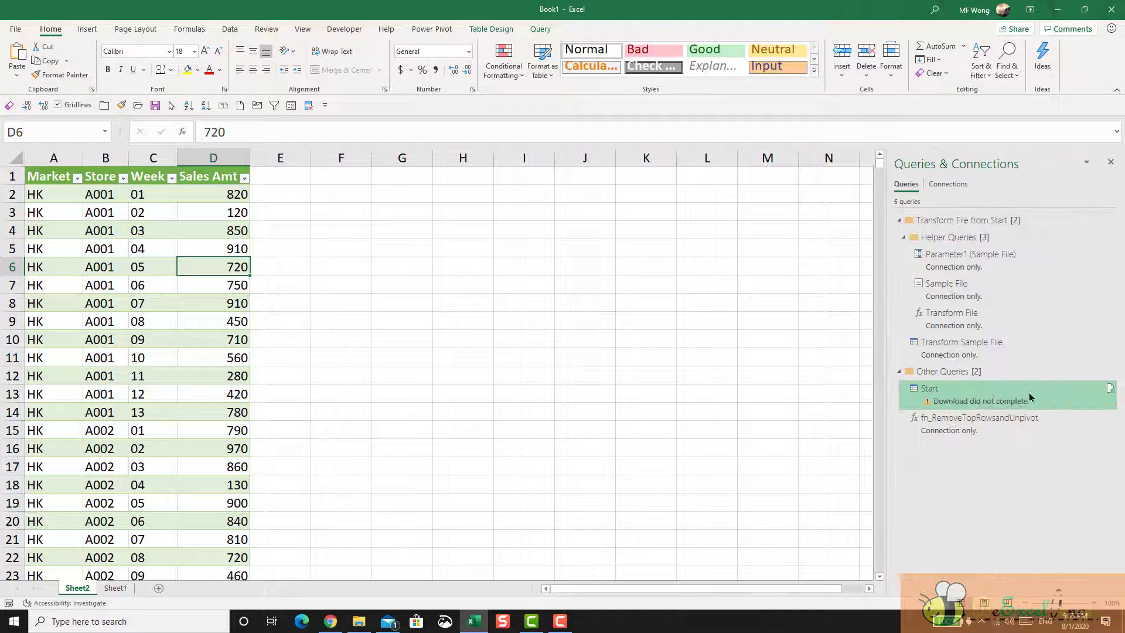
mouse_move(951, 406)
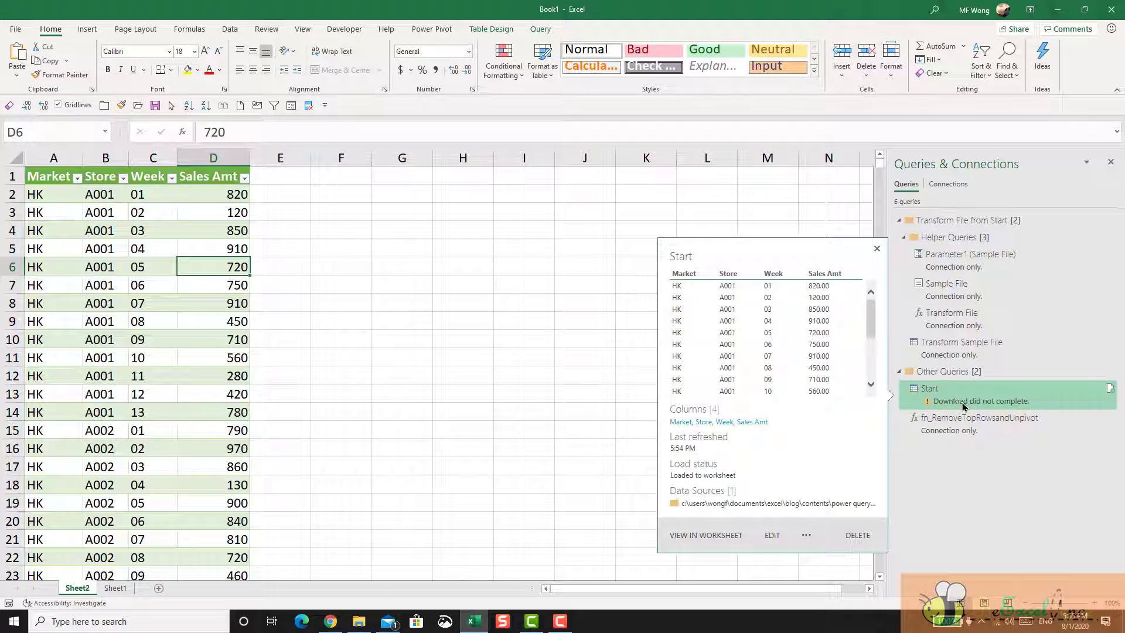
double_click(1036, 402)
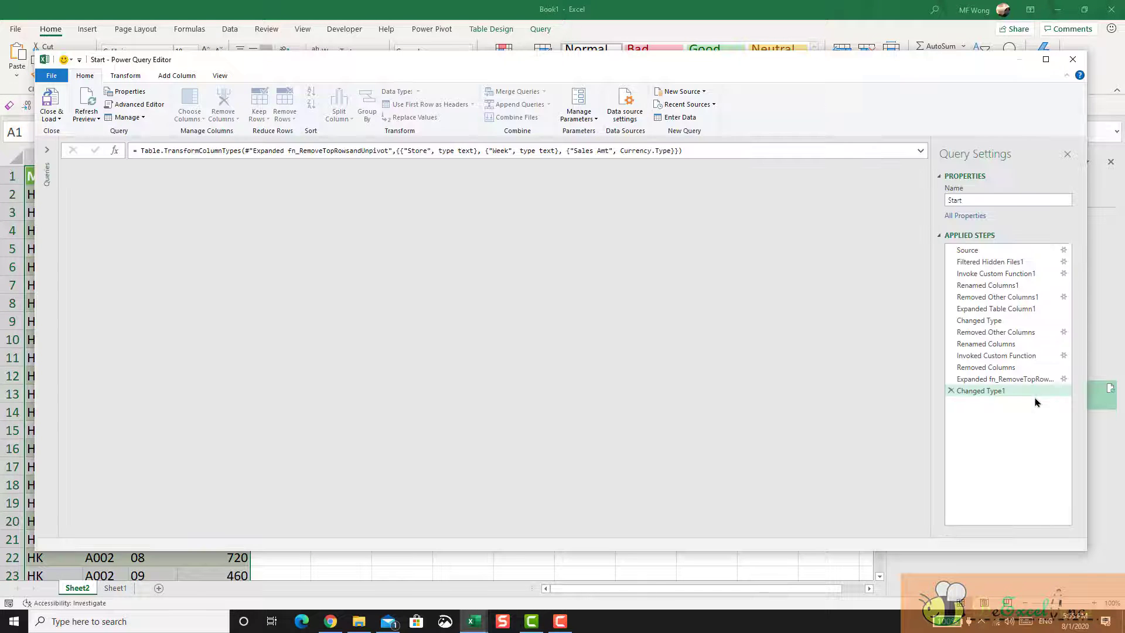
left_click(50, 152)
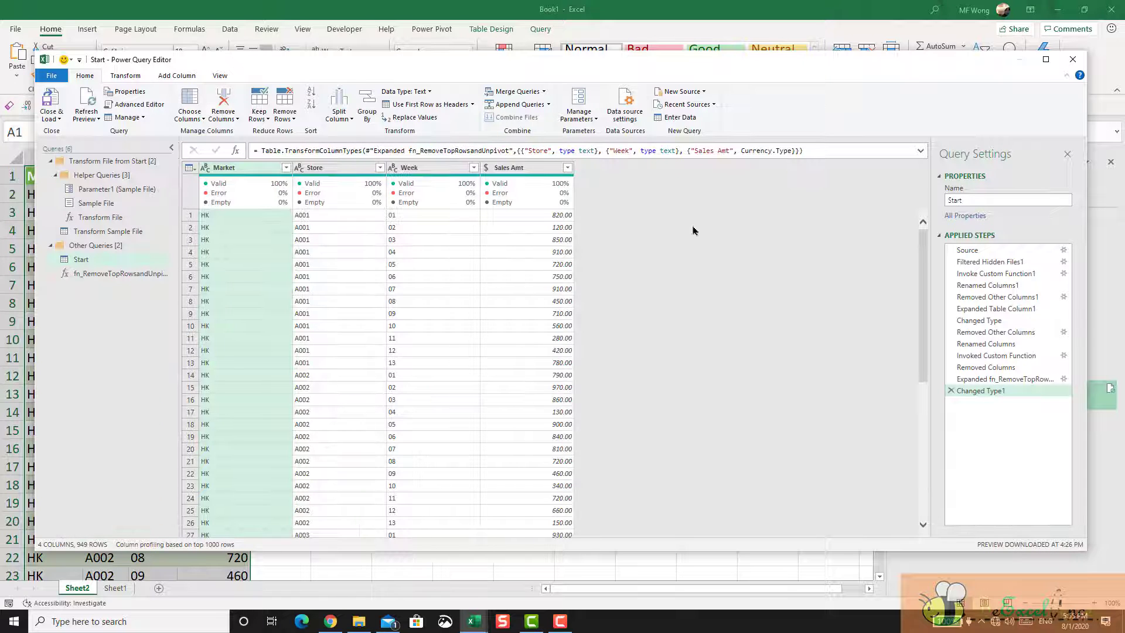
left_click(1017, 323)
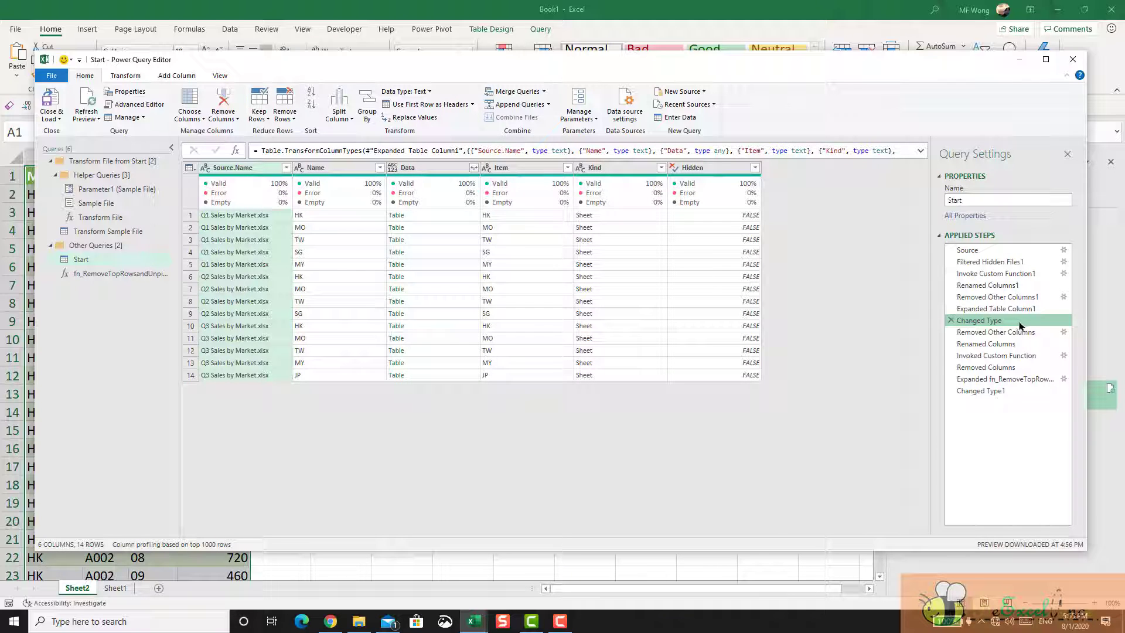
left_click(94, 104)
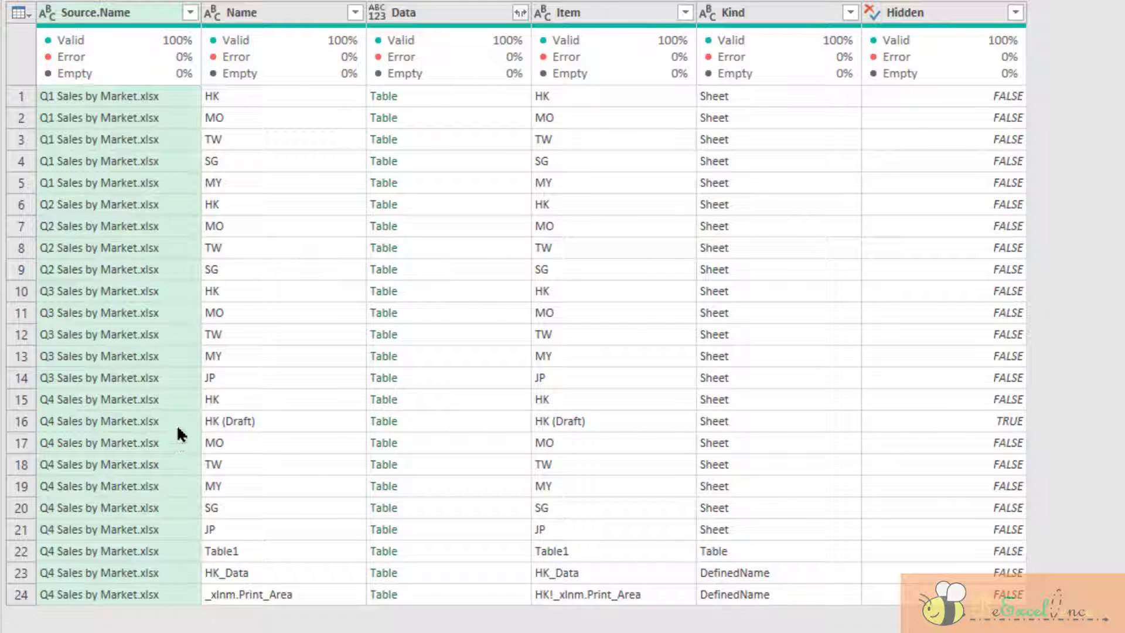
- Examine the Kind and Hidden values of the Q4 Sales by Market.xlsx rows, including HK (Draft), Table1, HK_Data and _xlnm.Print_Area
left_click(169, 402)
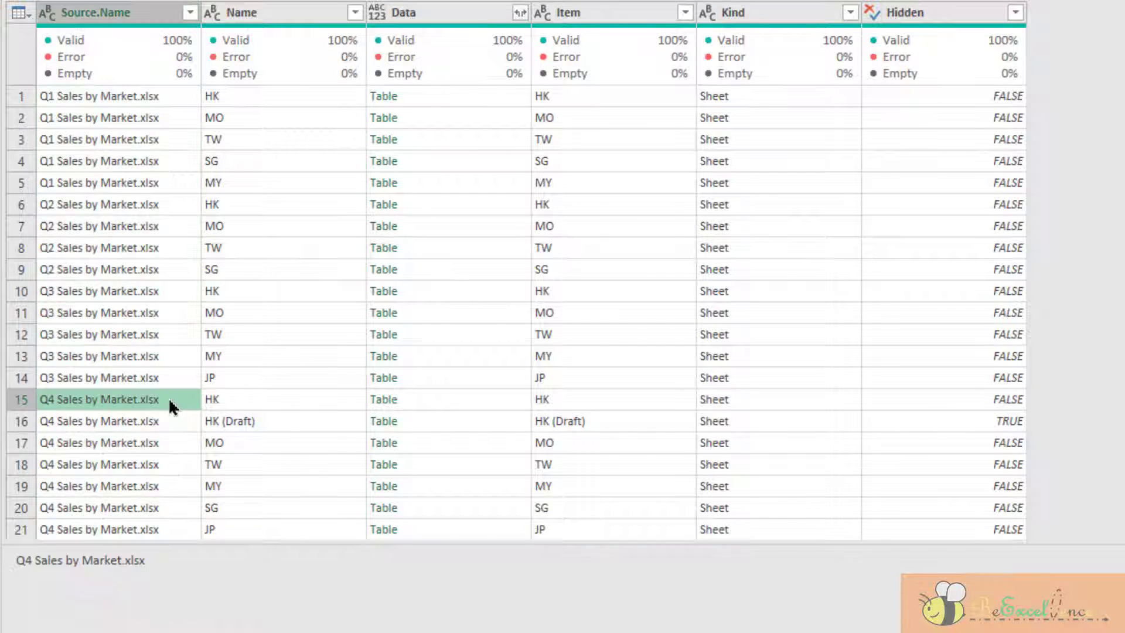
scroll(173, 410, "down", 1)
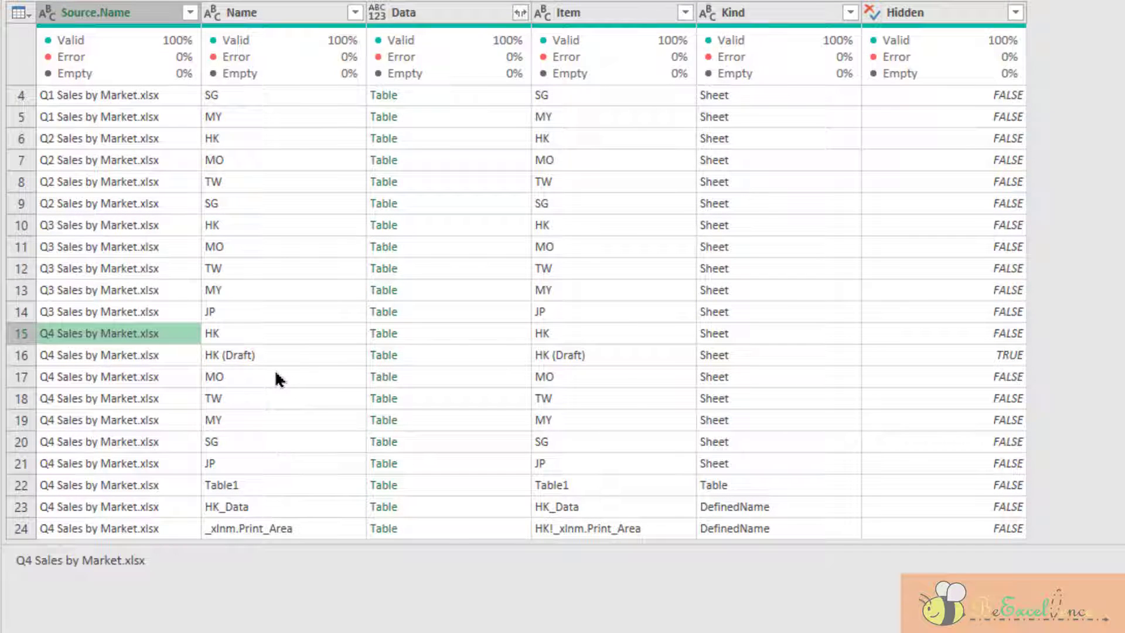
left_click(177, 350)
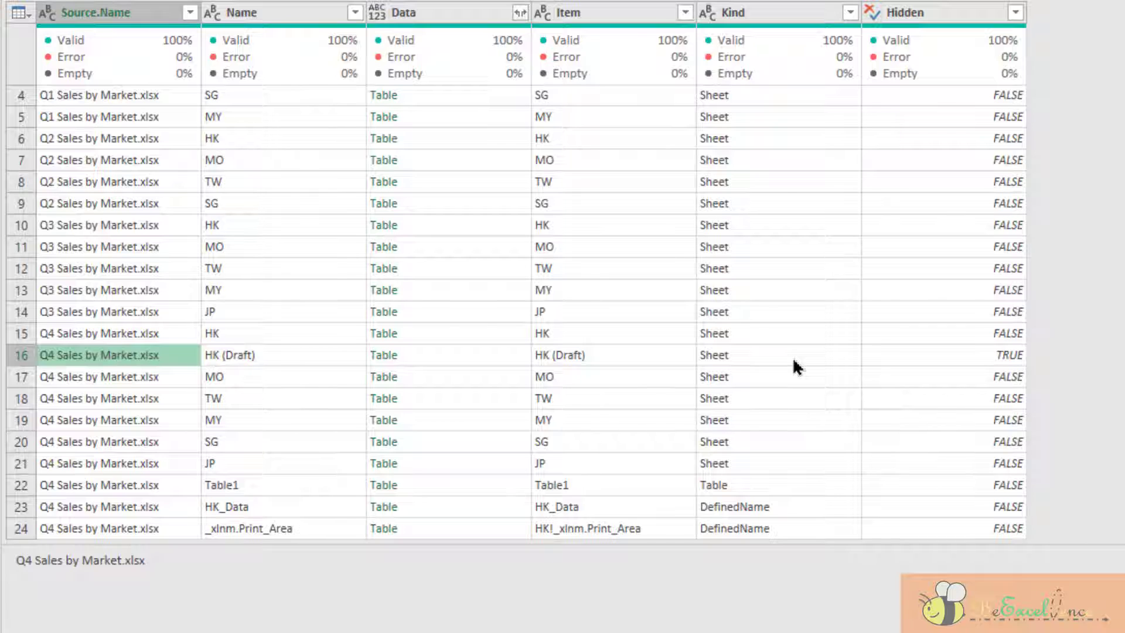
left_click(998, 363)
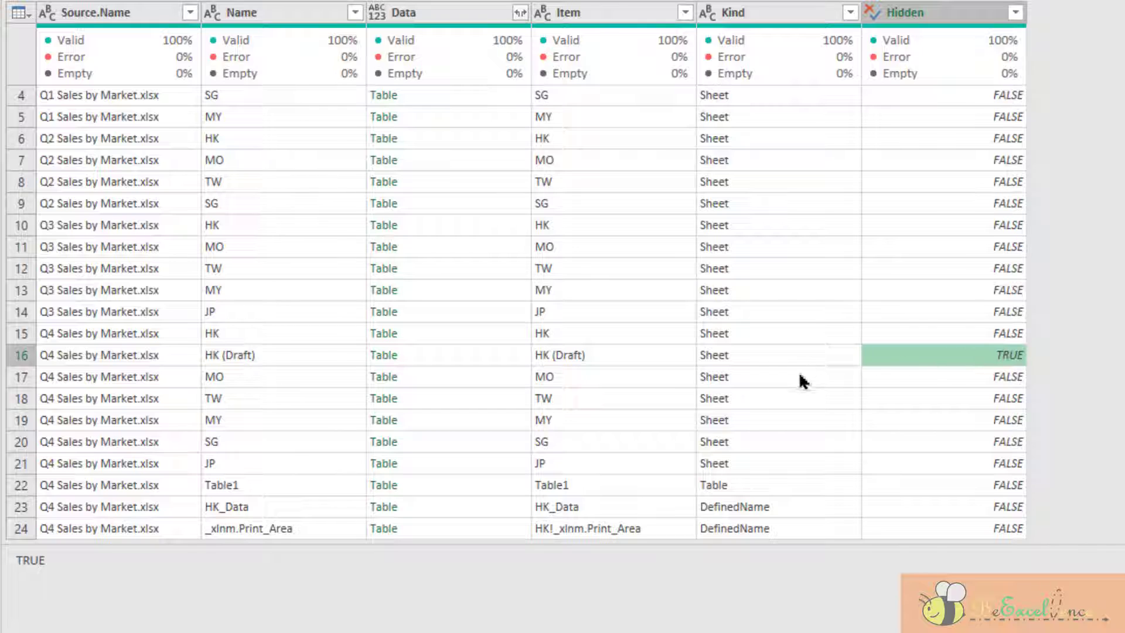
left_click(760, 490)
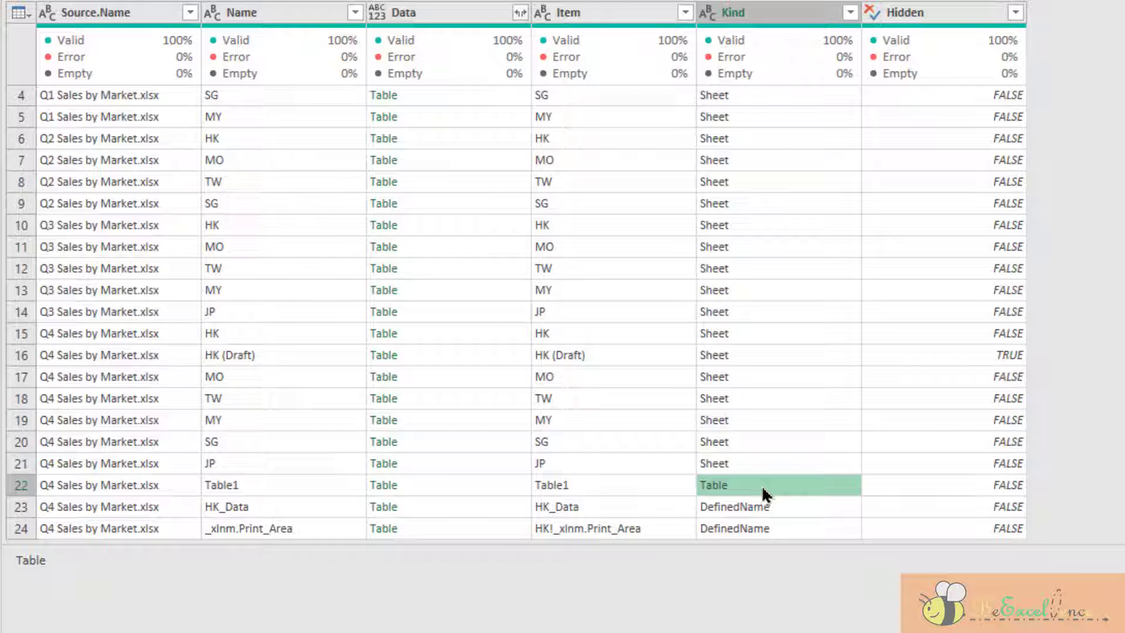
left_click(812, 504)
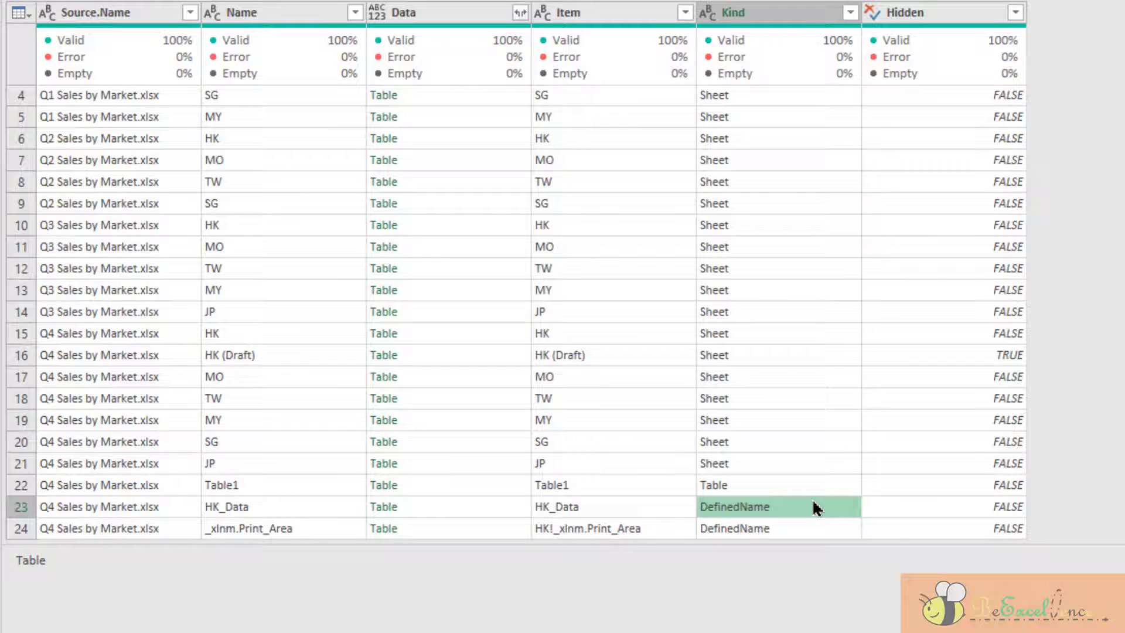
left_click(828, 529)
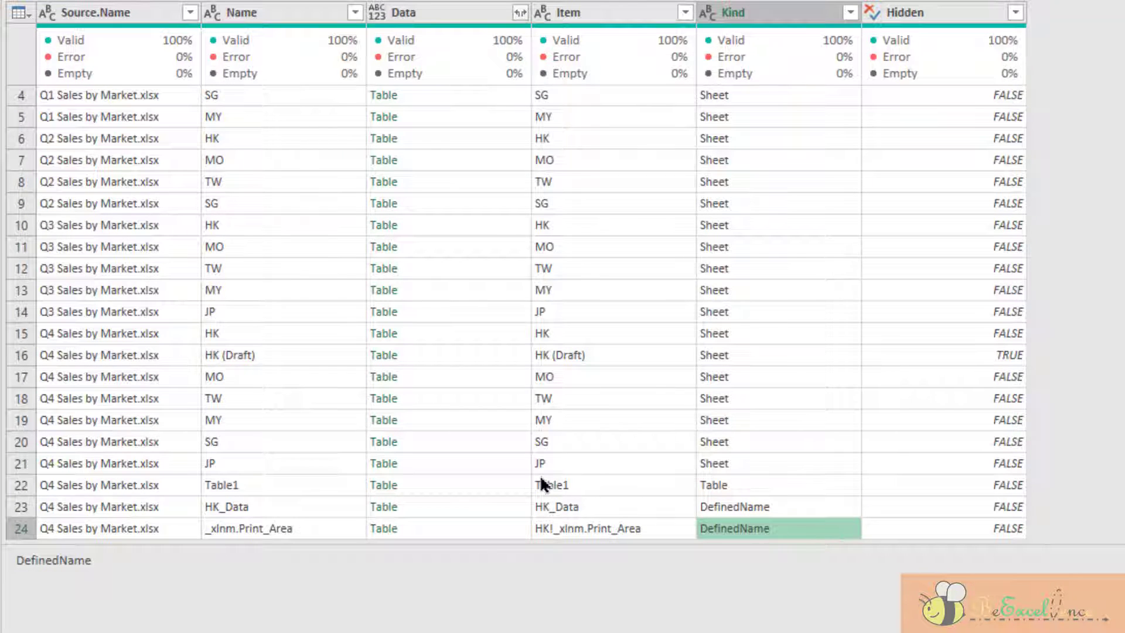
- Preview the Data tables of the HK (Draft), Table1 and HK_Data rows from the Q4 workbook
left_click(445, 358)
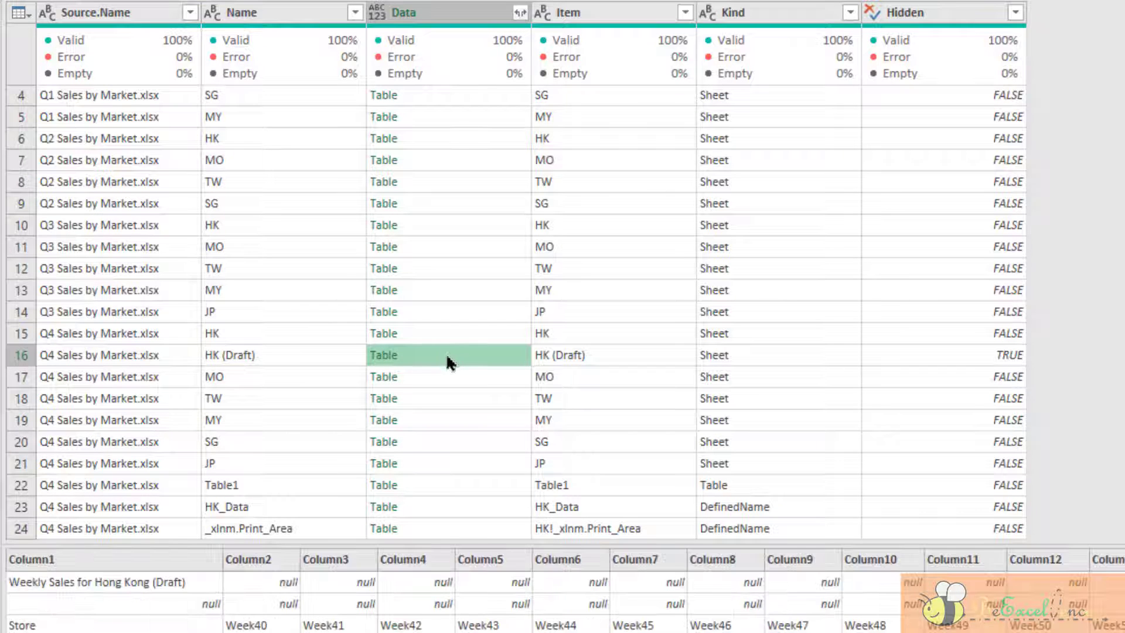
left_click_drag(572, 538, 599, 467)
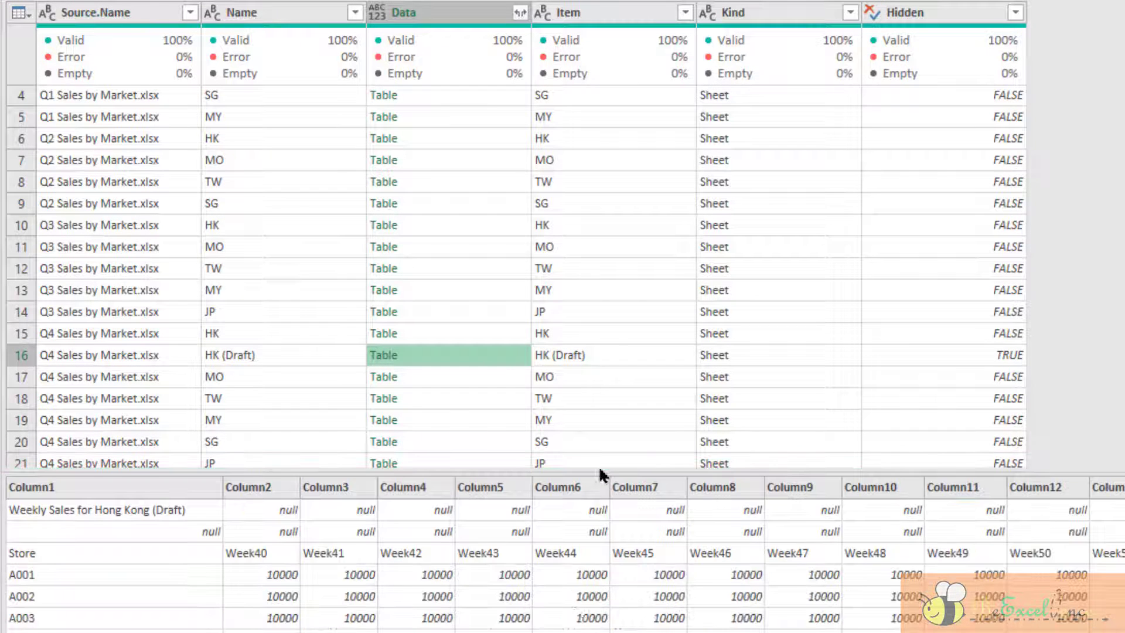
left_click(272, 581)
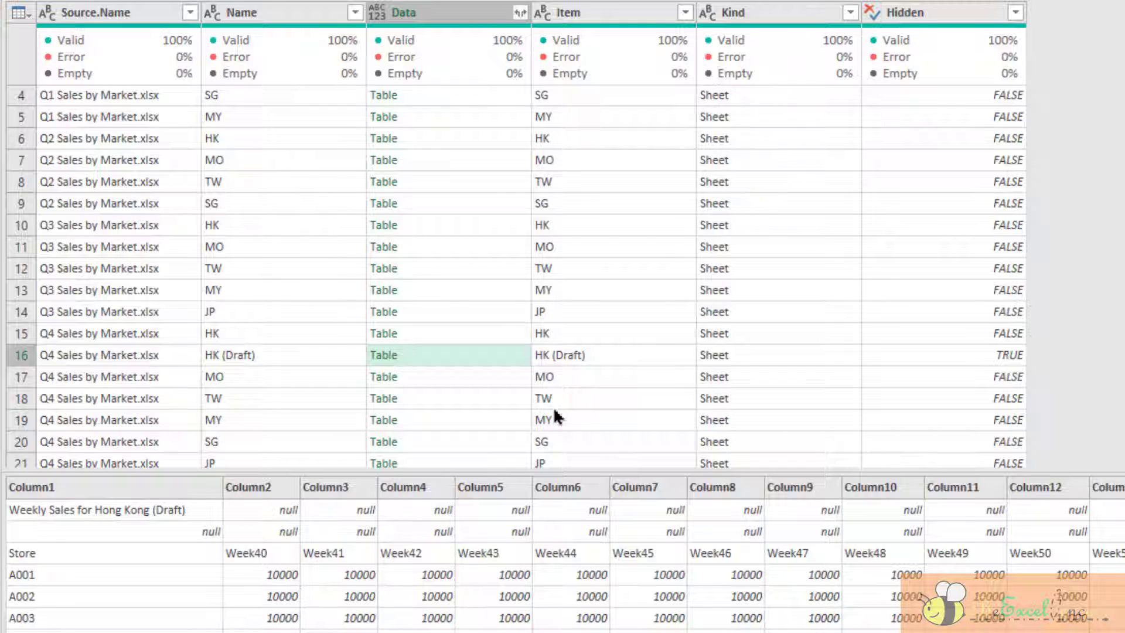
scroll(663, 387, "down", 1)
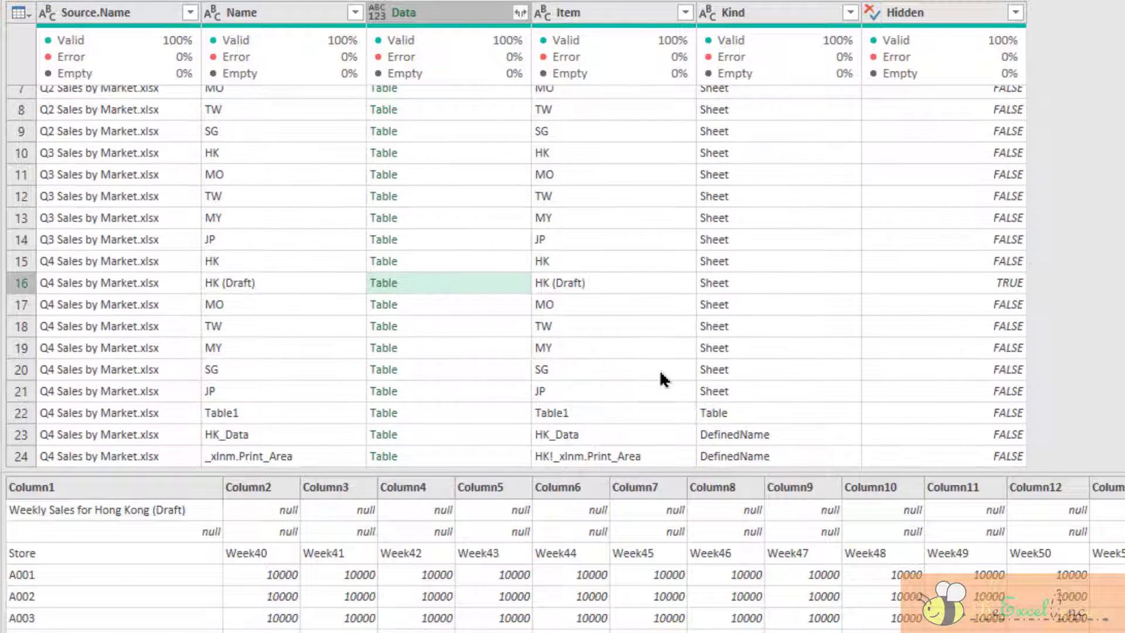
left_click(598, 413)
left_click(454, 413)
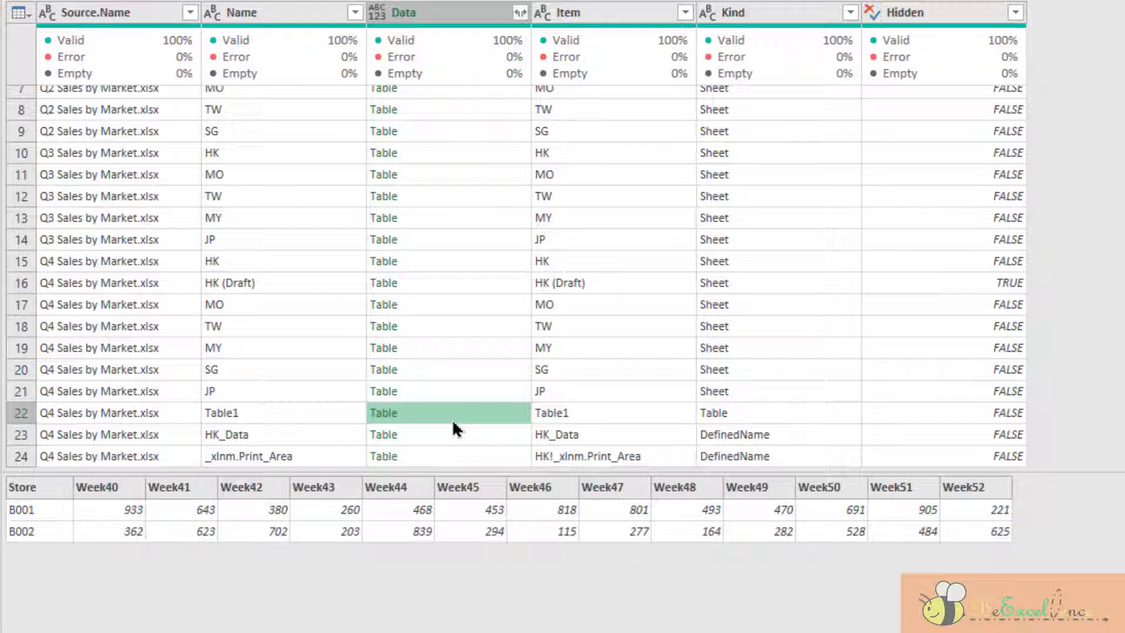
left_click(493, 434)
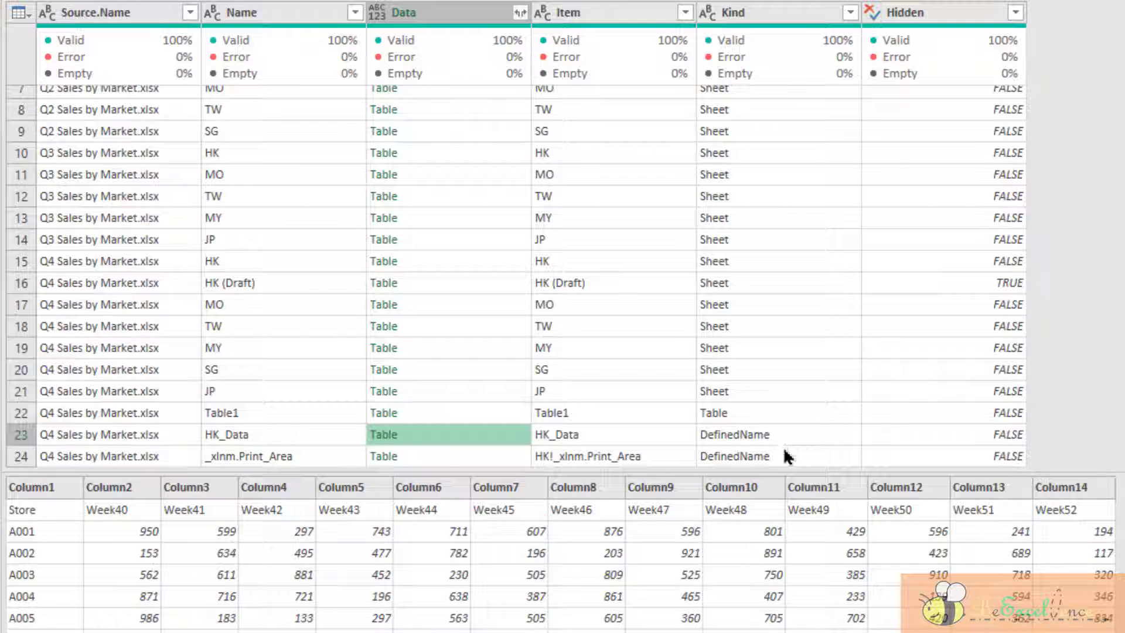
- Preview the _xlnm.Print_Area row's Data table, and filter the Kind column to keep only Sheet rows
left_click(464, 456)
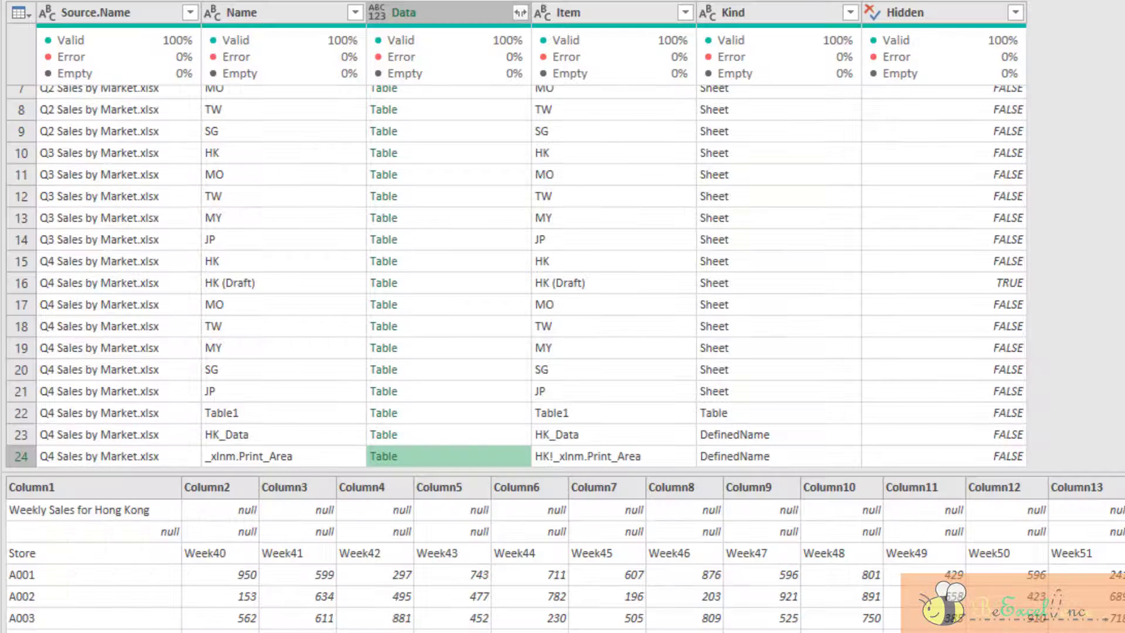
left_click(804, 12)
left_click(851, 12)
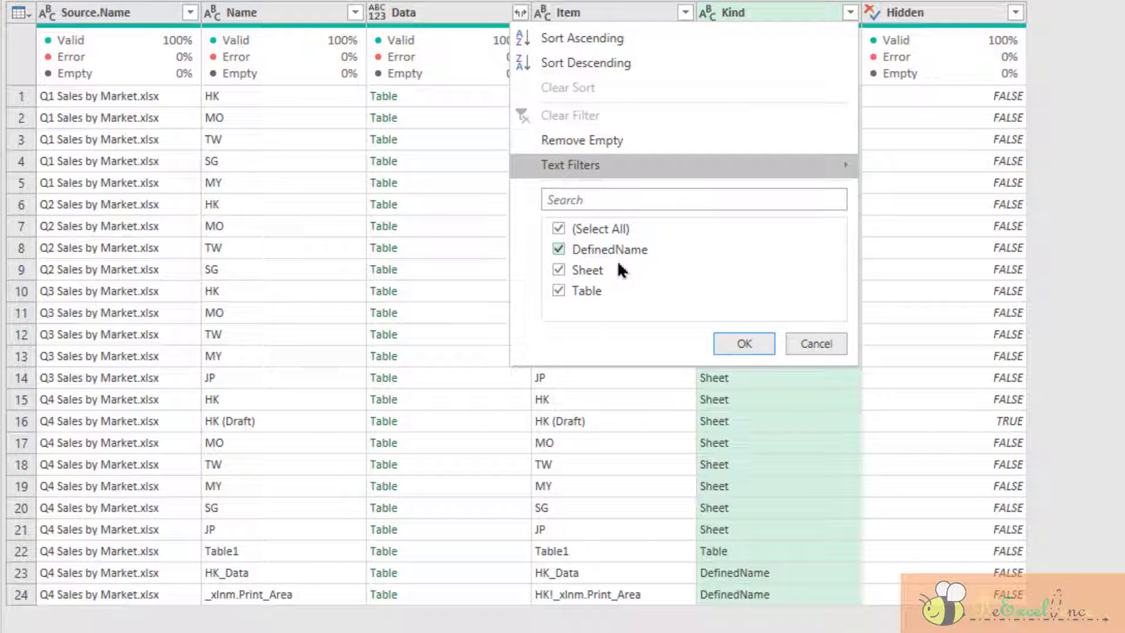
left_click(583, 252)
left_click(589, 288)
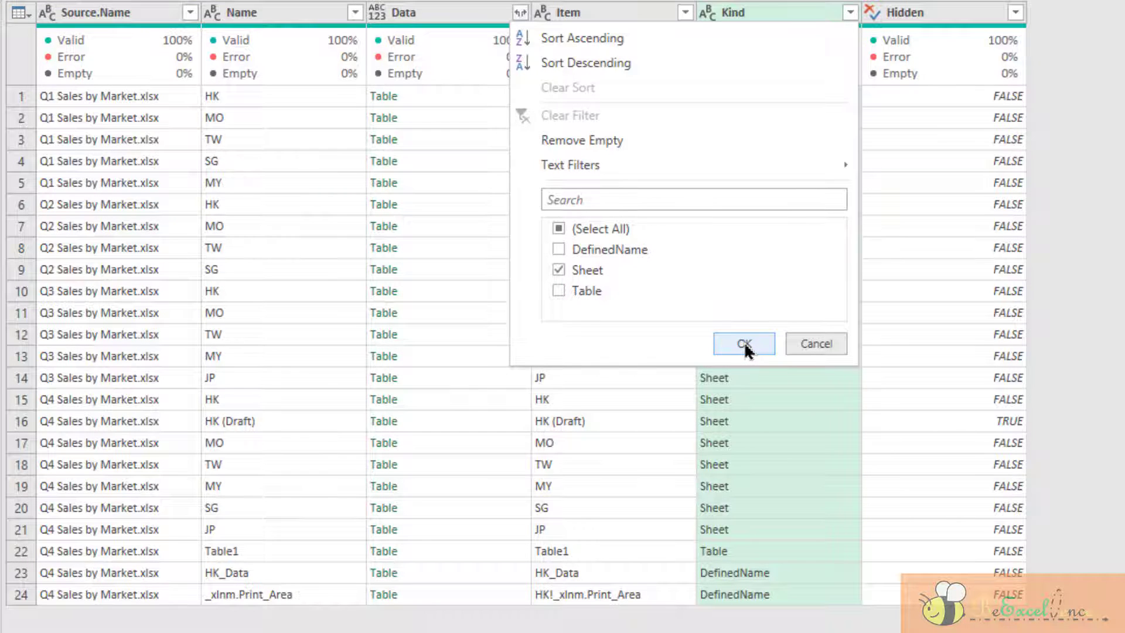
left_click(745, 344)
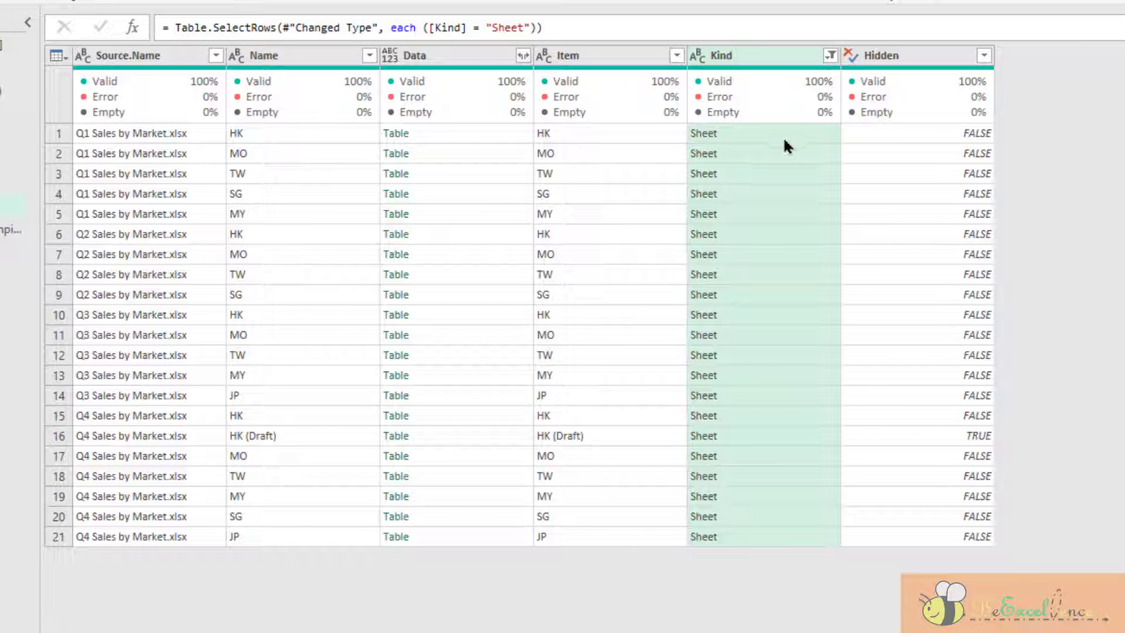
- Inspect the Kind condition in the filter formula, and filter the Hidden column to keep only FALSE rows
left_click(674, 28)
left_click_drag(385, 29, 536, 29)
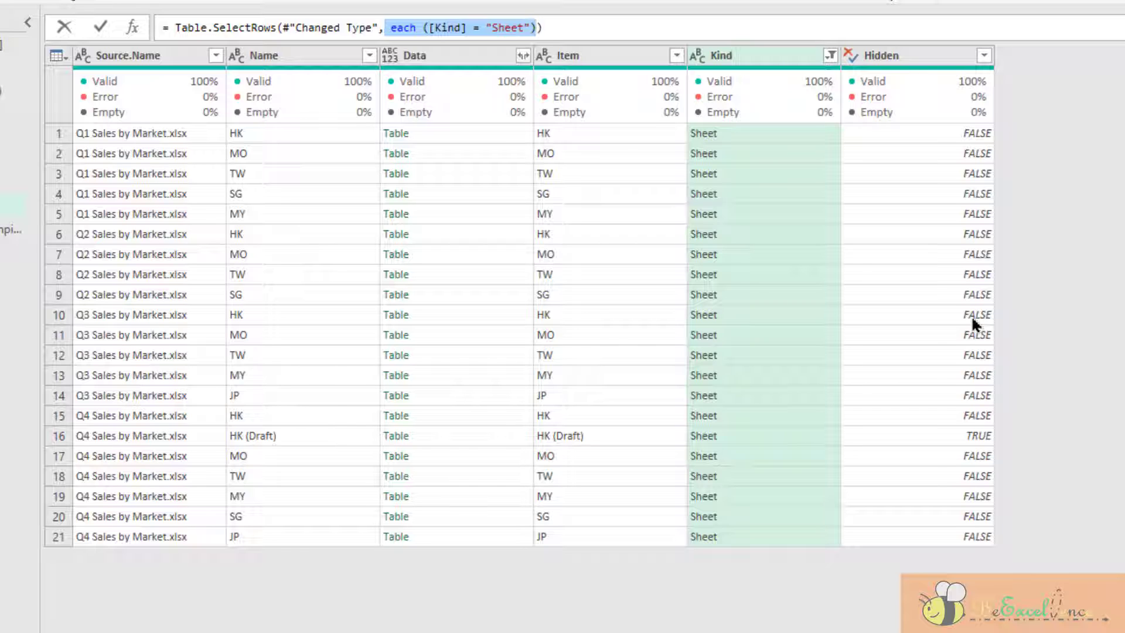
left_click(932, 55)
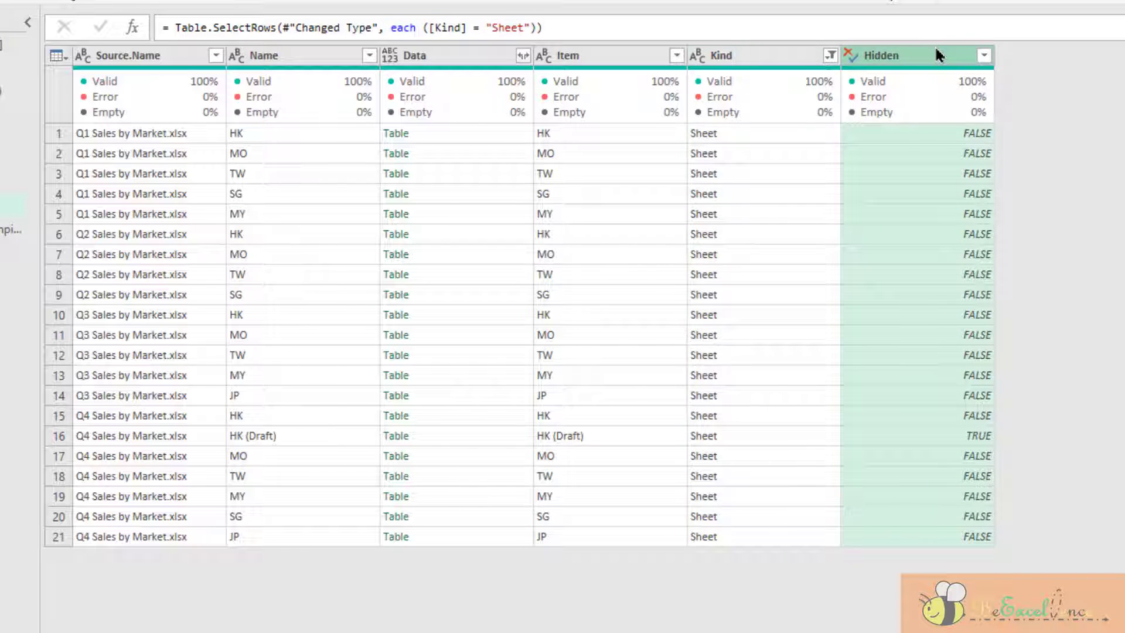
left_click(984, 55)
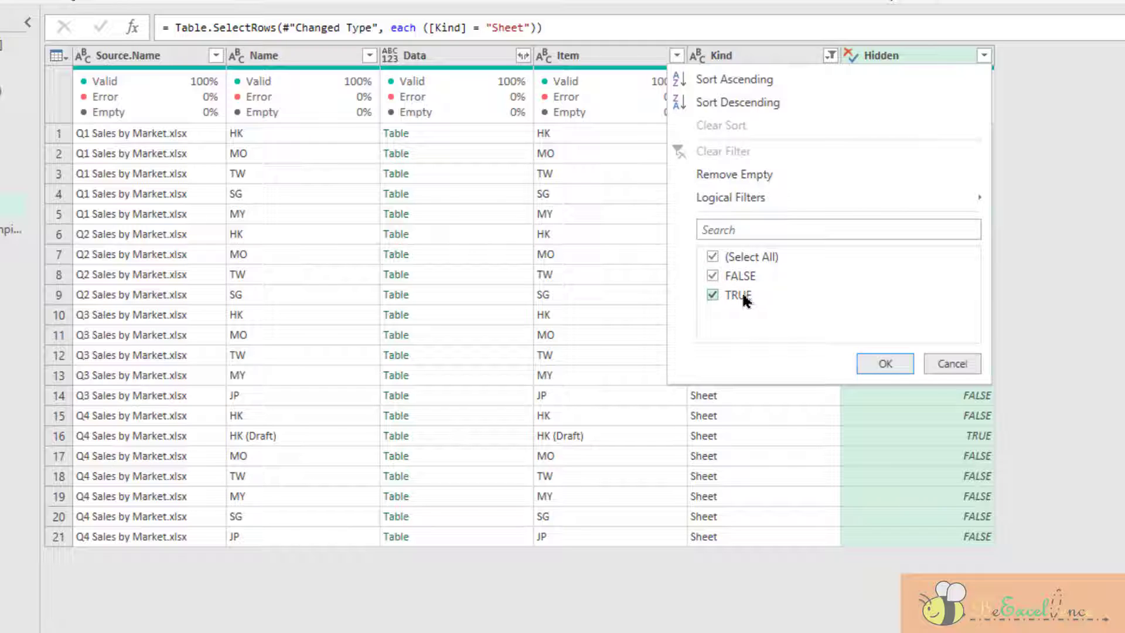
left_click(739, 298)
left_click(886, 362)
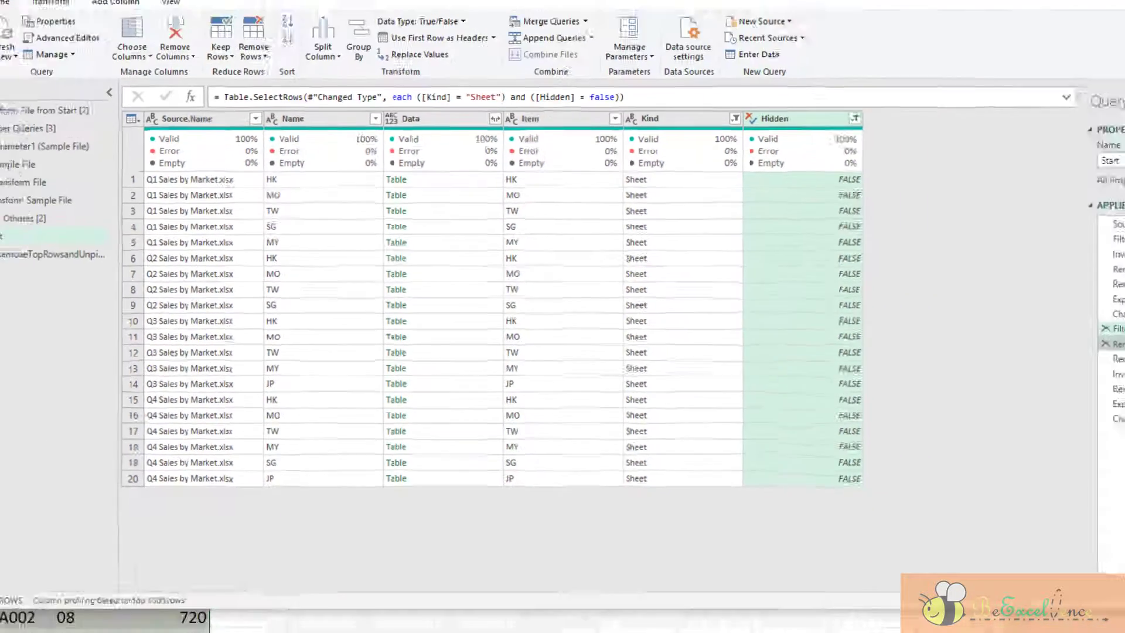
- Review the Start query's Removed Other Columns, Renamed Columns and Invoked Custom Function steps, and close and load the query to Excel
left_click(996, 344)
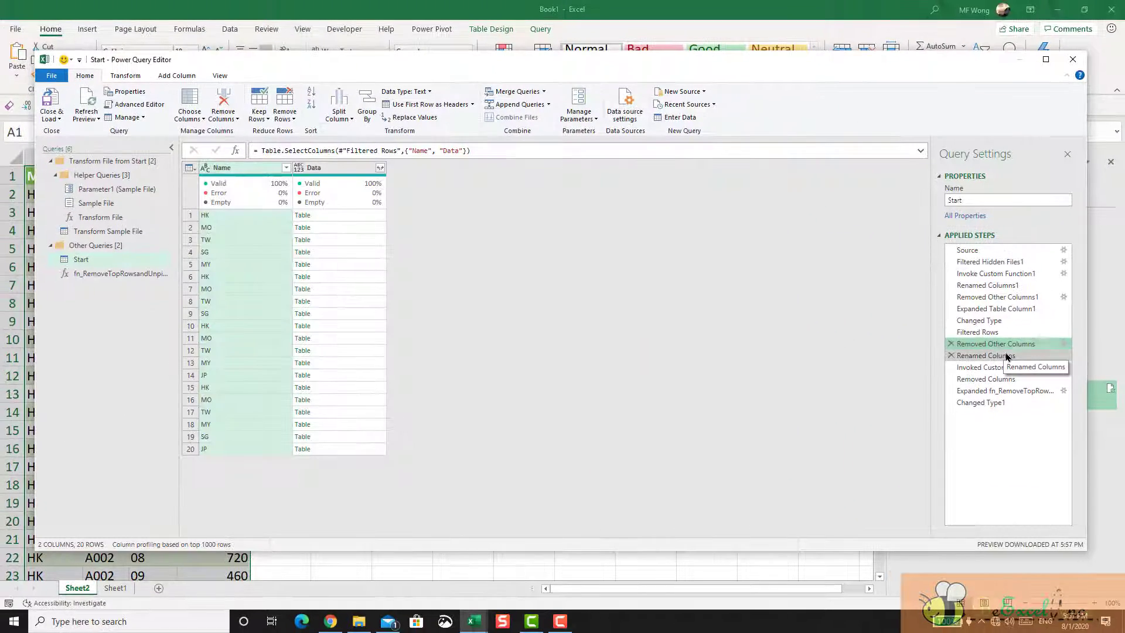
left_click(996, 356)
left_click(1013, 368)
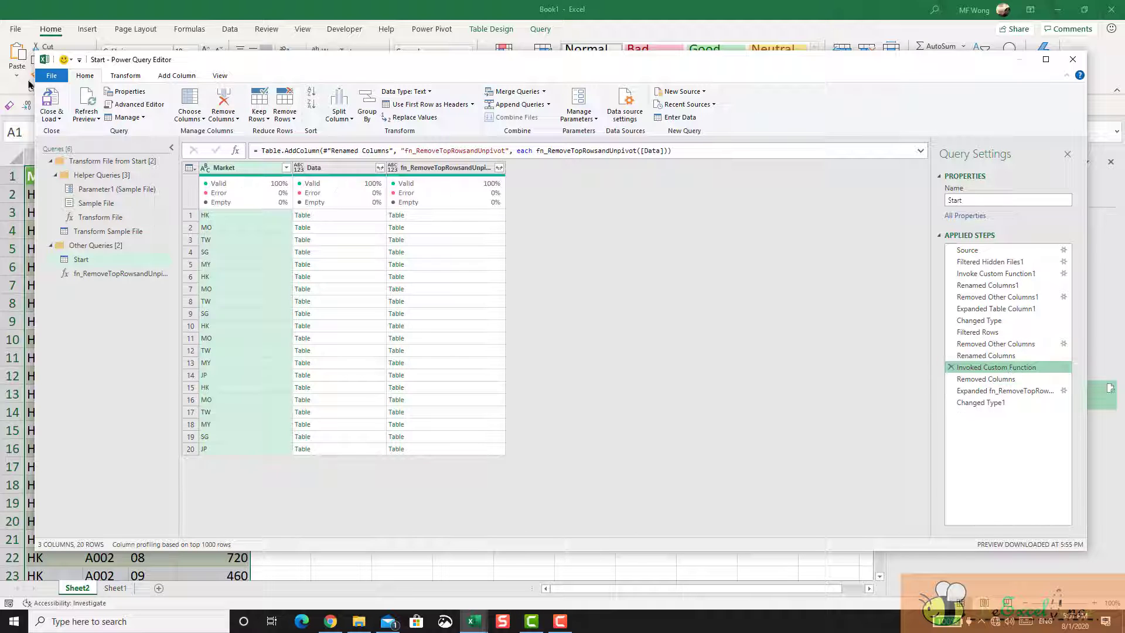
left_click(51, 98)
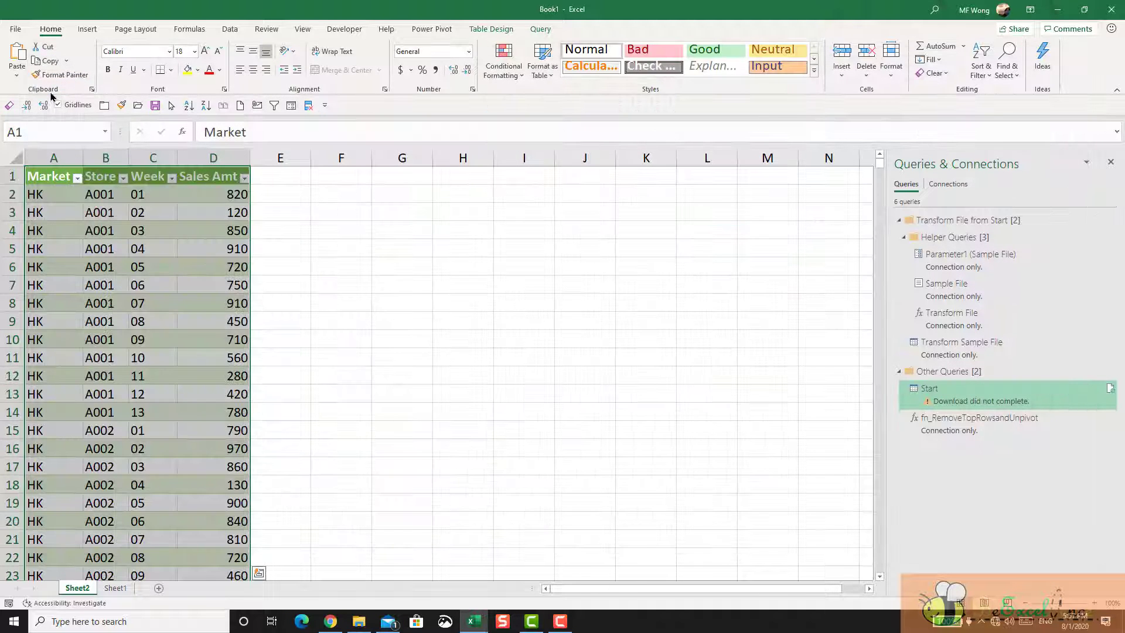
- Check the filter values of the Week, Market and Store columns in the loaded sales table without filtering anything
left_click(143, 231)
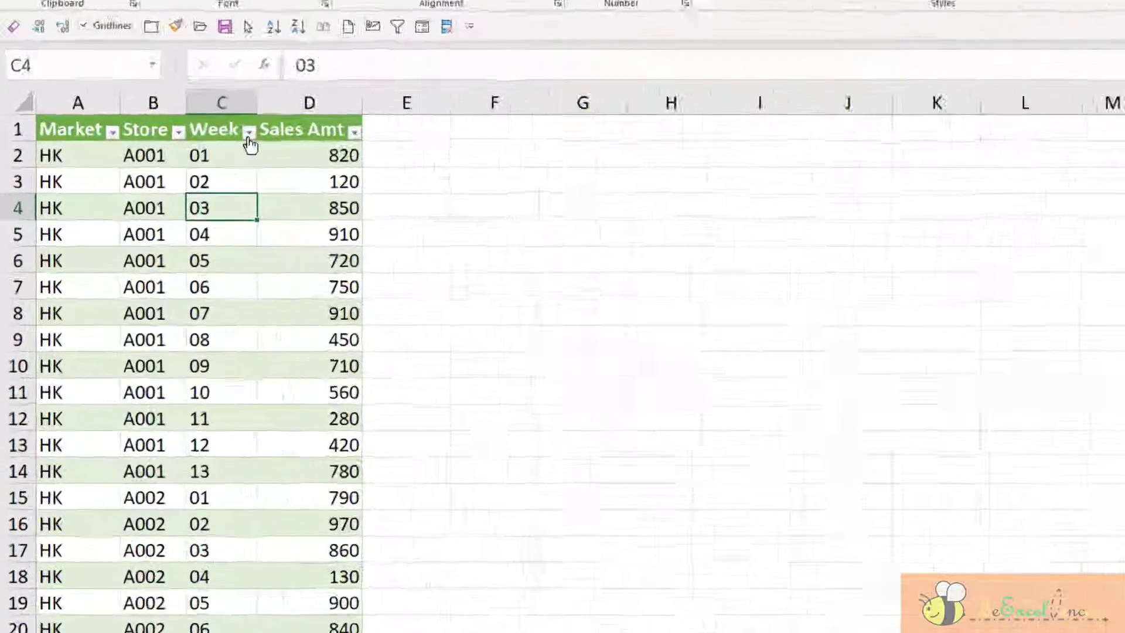
left_click(249, 132)
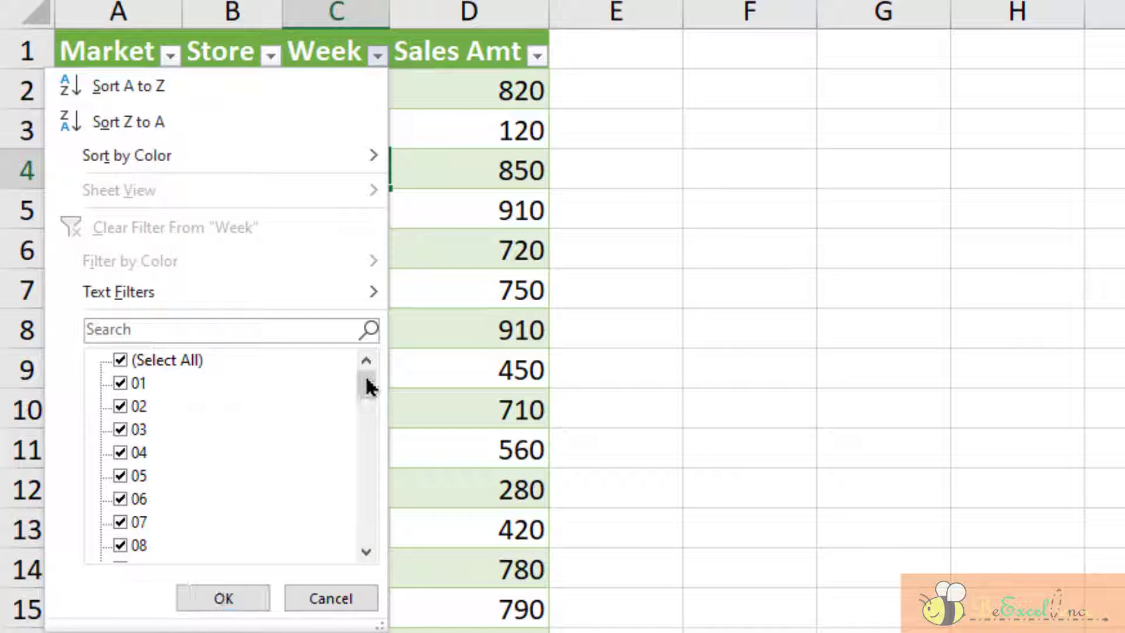
left_click_drag(368, 387, 349, 563)
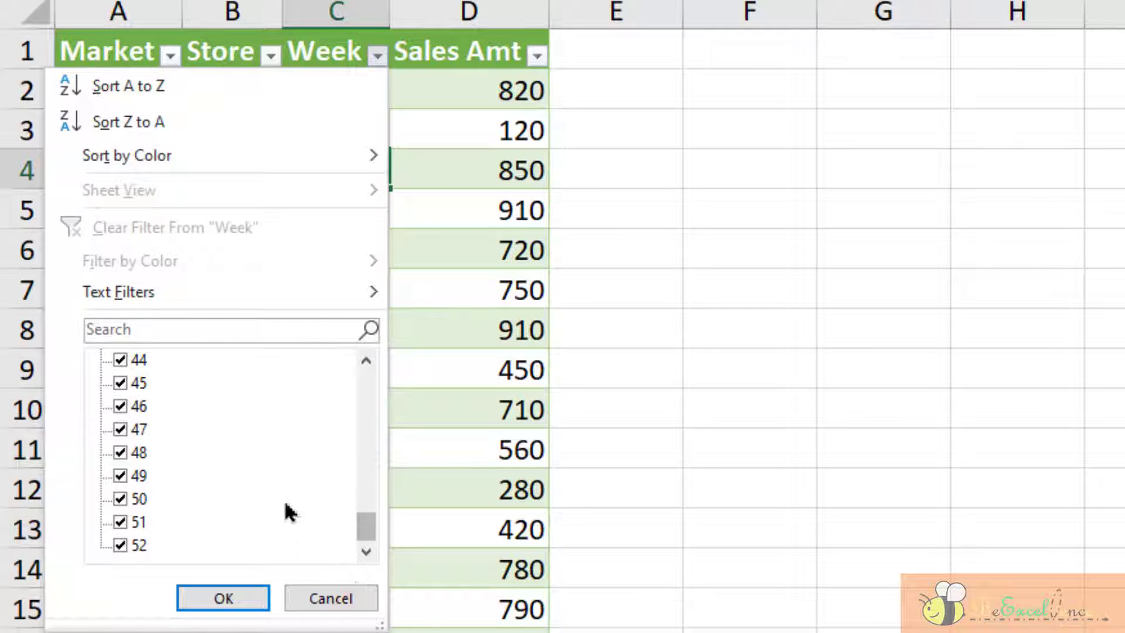
left_click(223, 597)
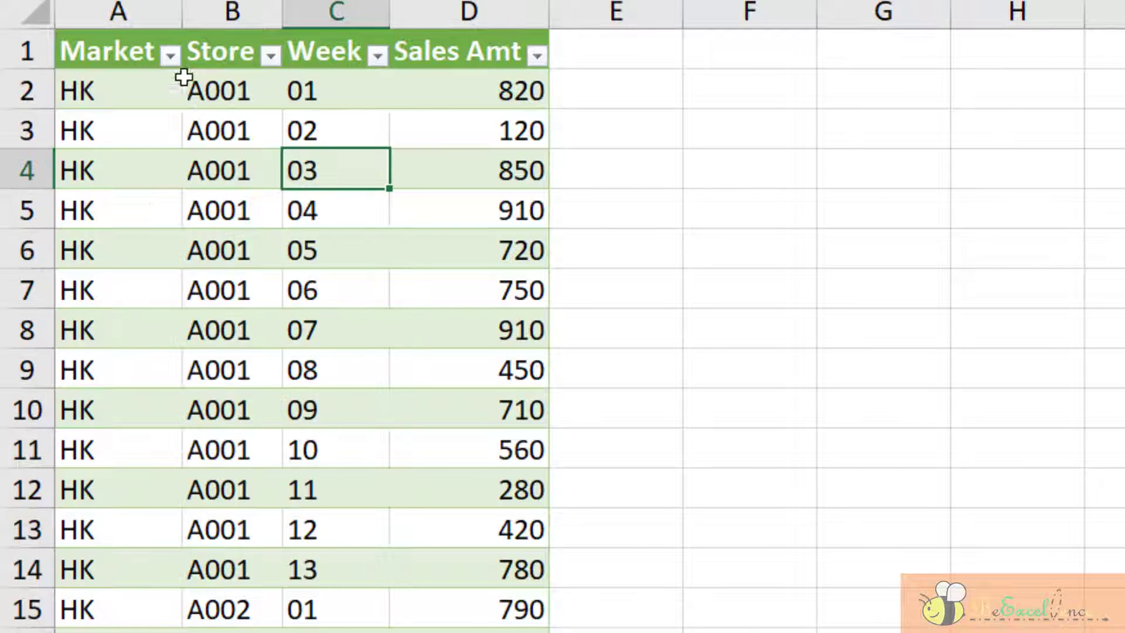
left_click(170, 58)
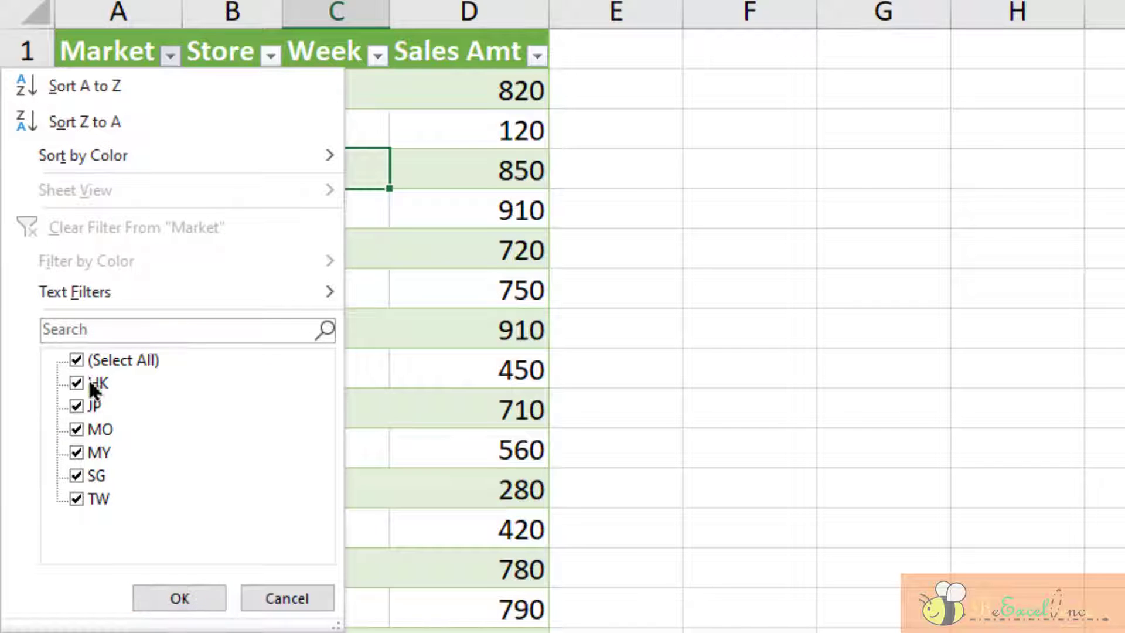
left_click(177, 600)
left_click(270, 55)
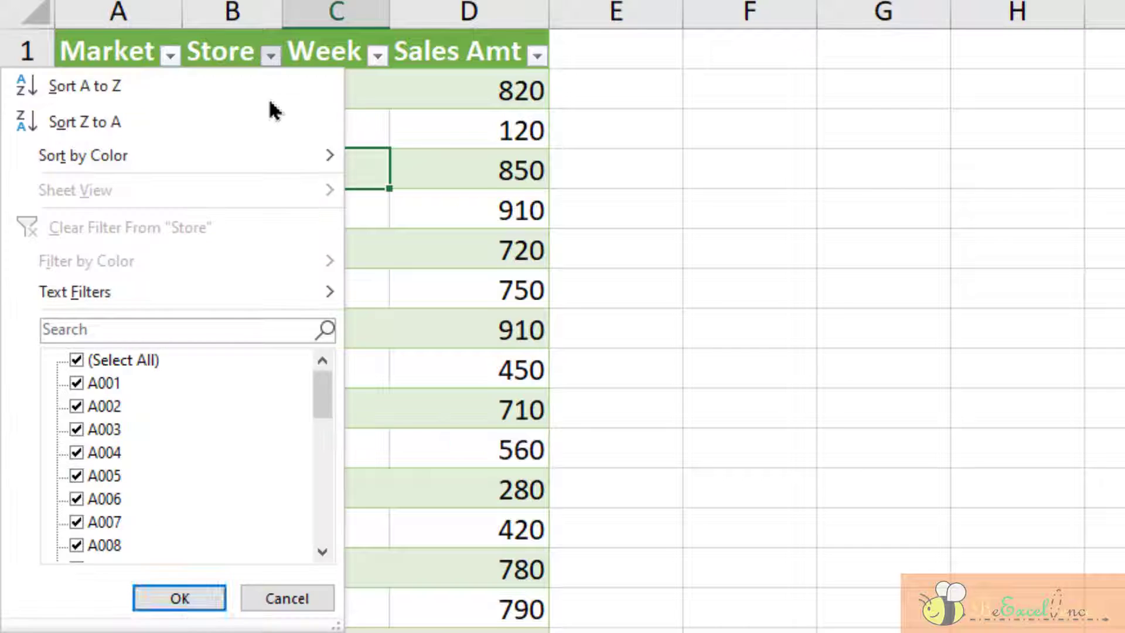
left_click_drag(326, 403, 297, 540)
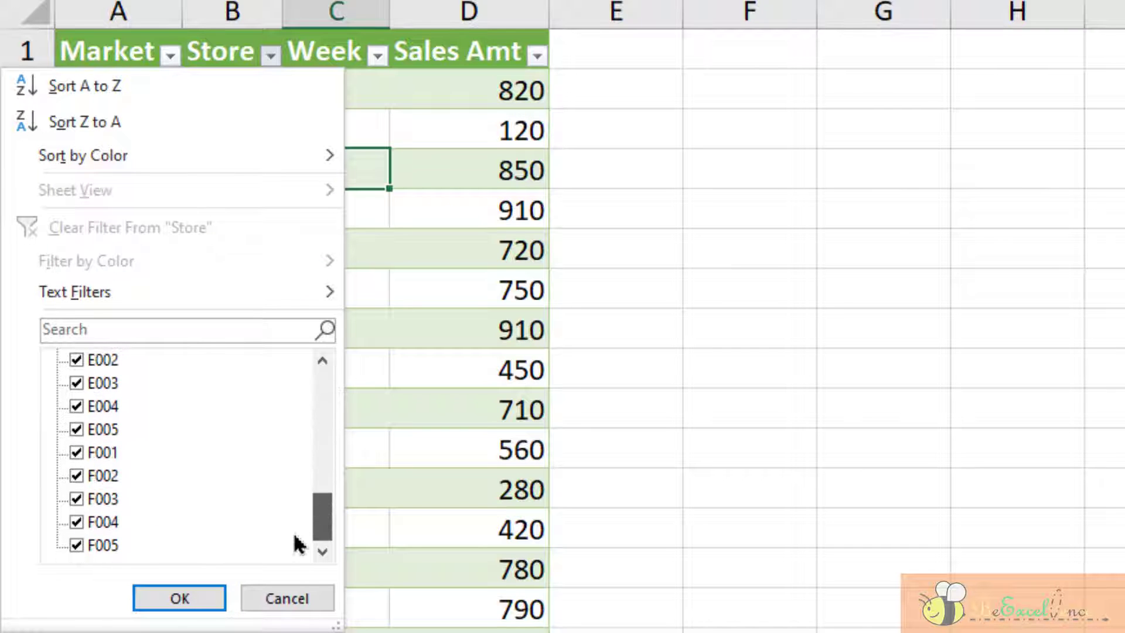
left_click(290, 598)
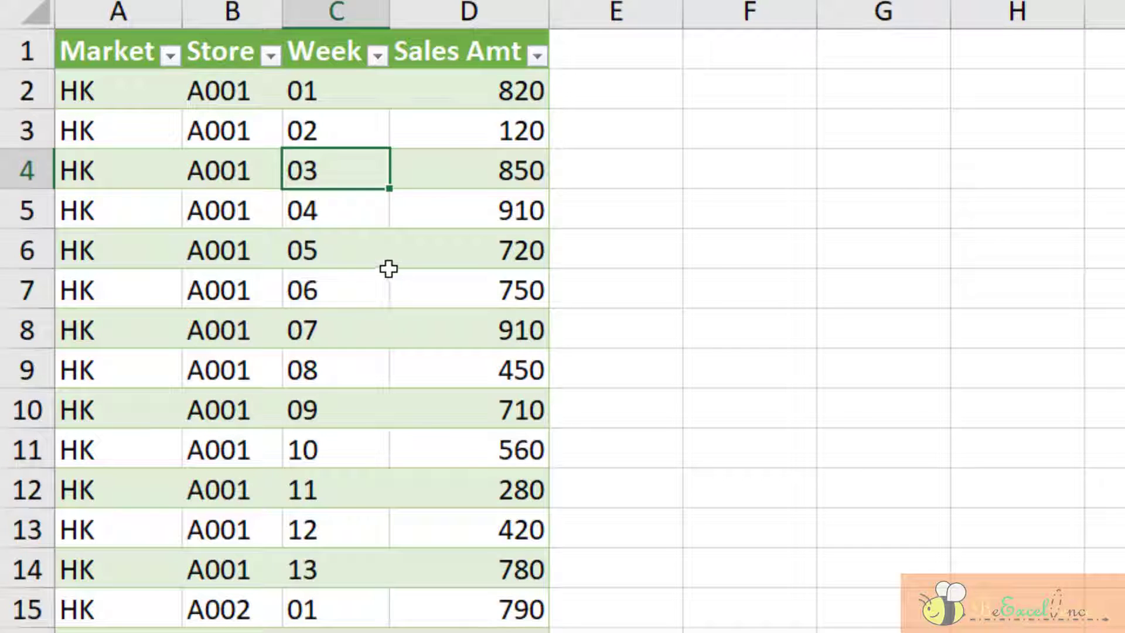
- Refresh the loaded sales table on Sheet2
right_click(384, 281)
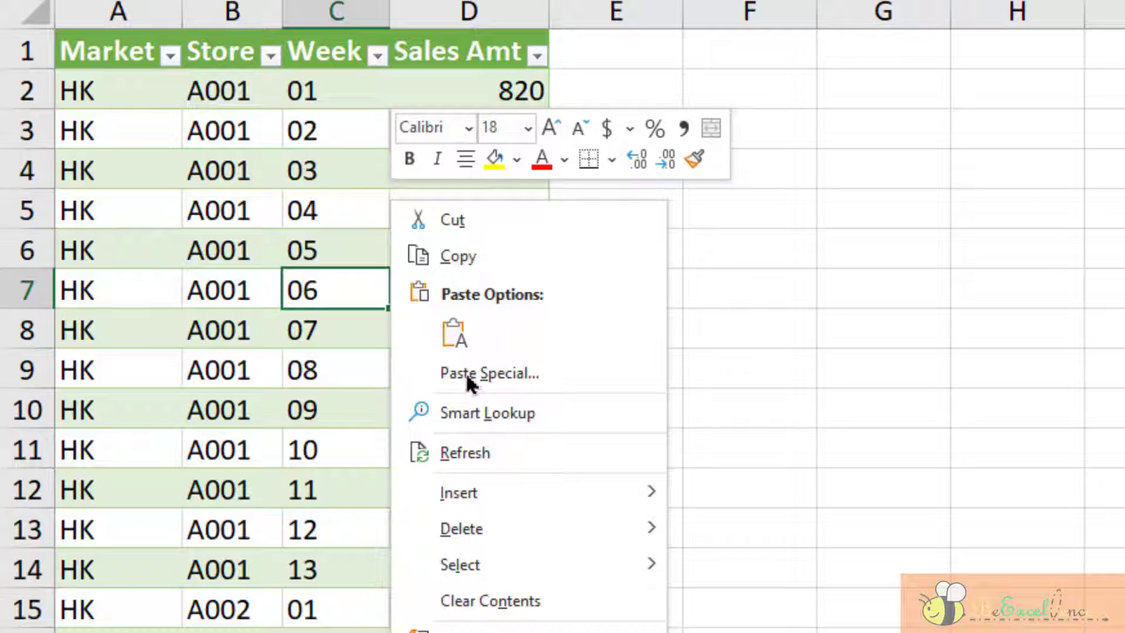
left_click(499, 455)
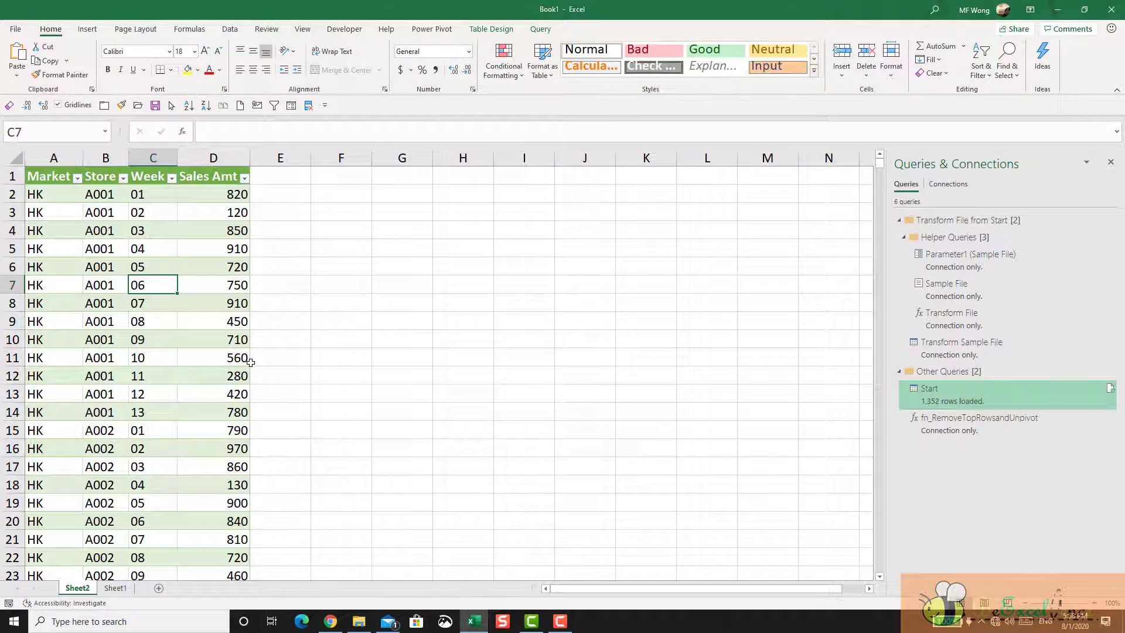